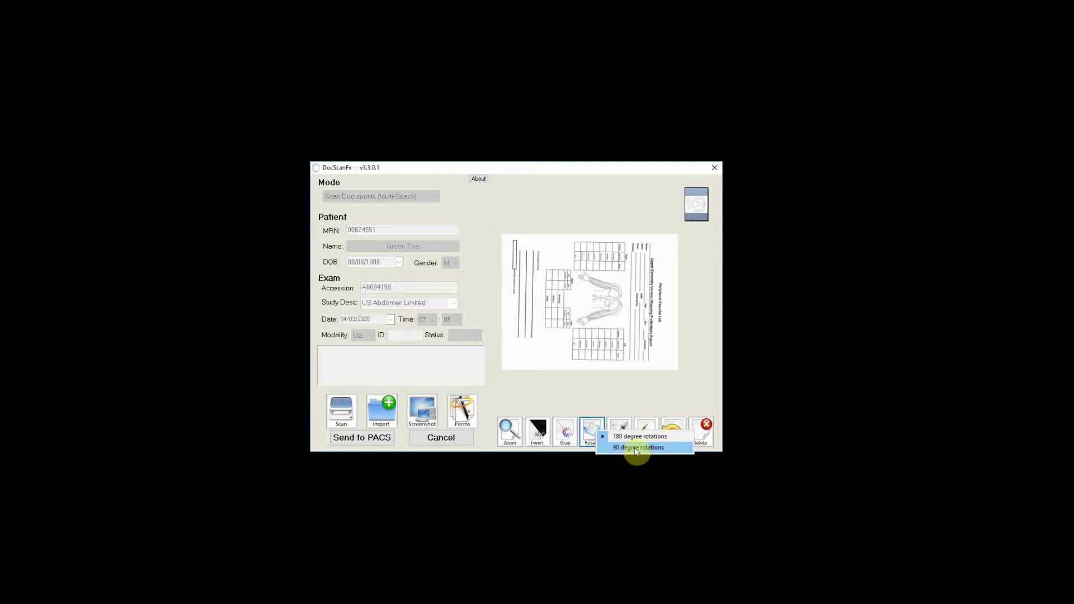
Rotate the scanned report page upright in three 90-degree turns, then convert it to a form
click(636, 448)
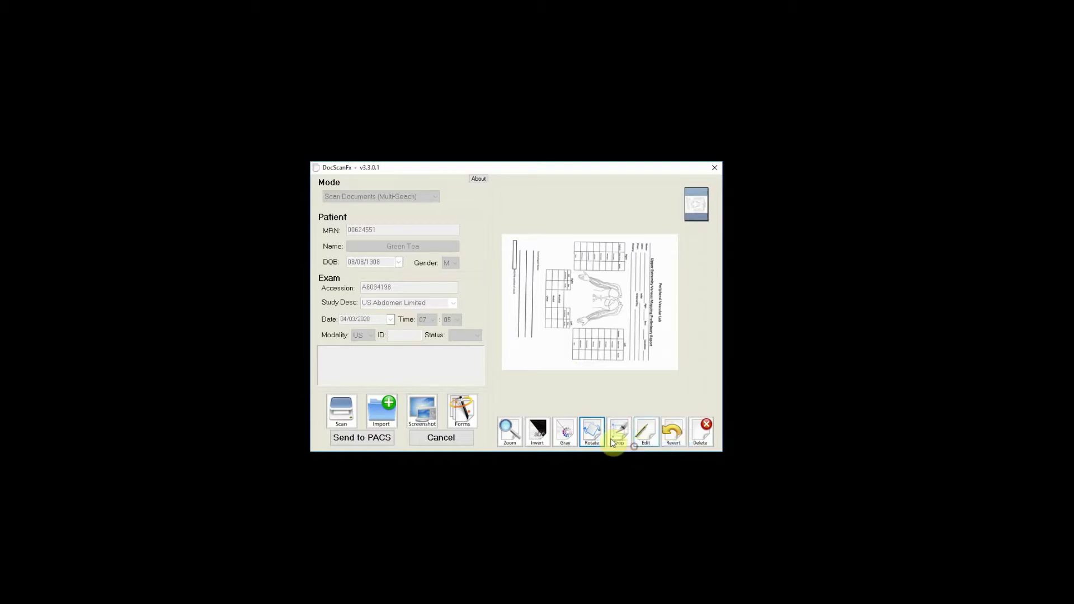
click(592, 433)
click(591, 433)
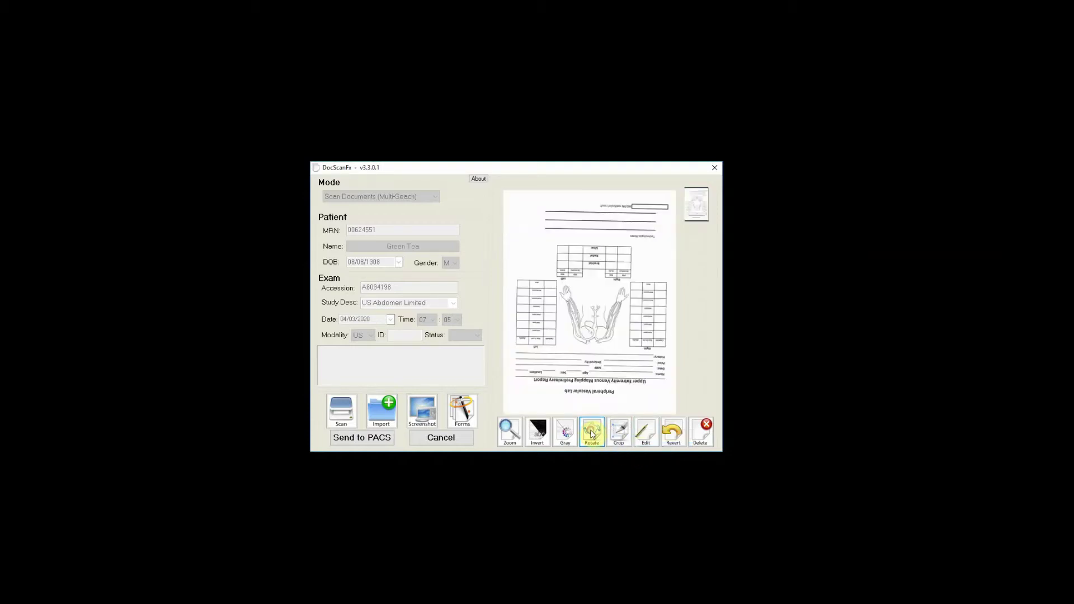
click(592, 433)
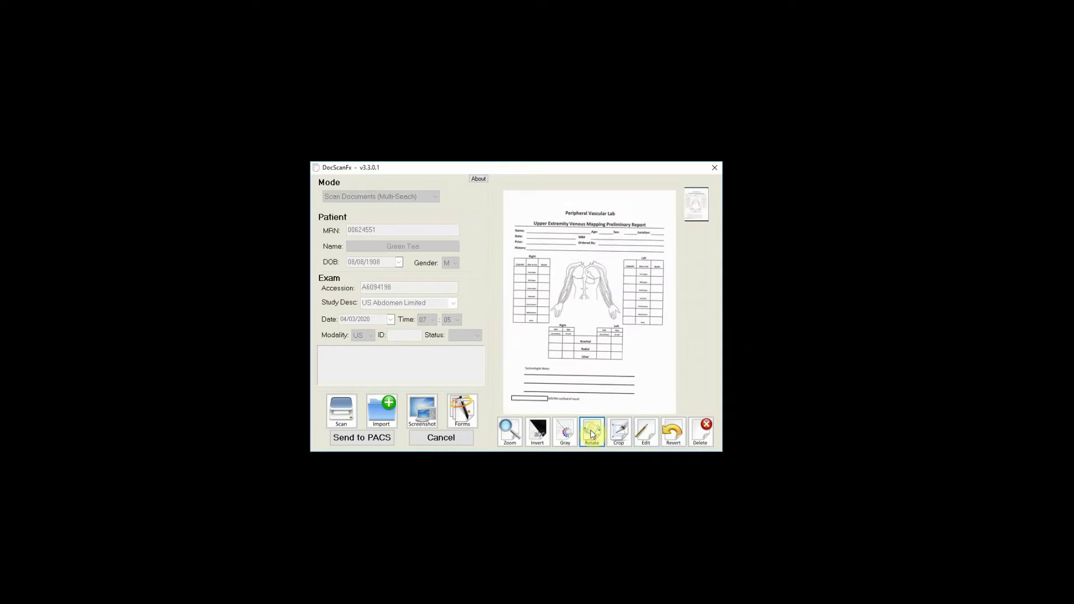
right_click(697, 206)
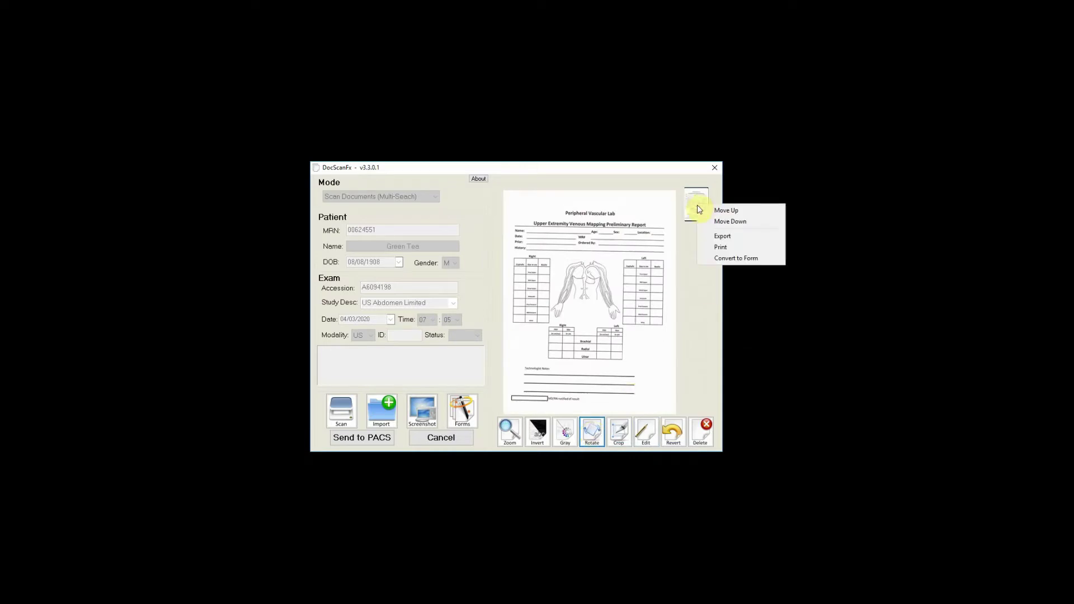
click(736, 258)
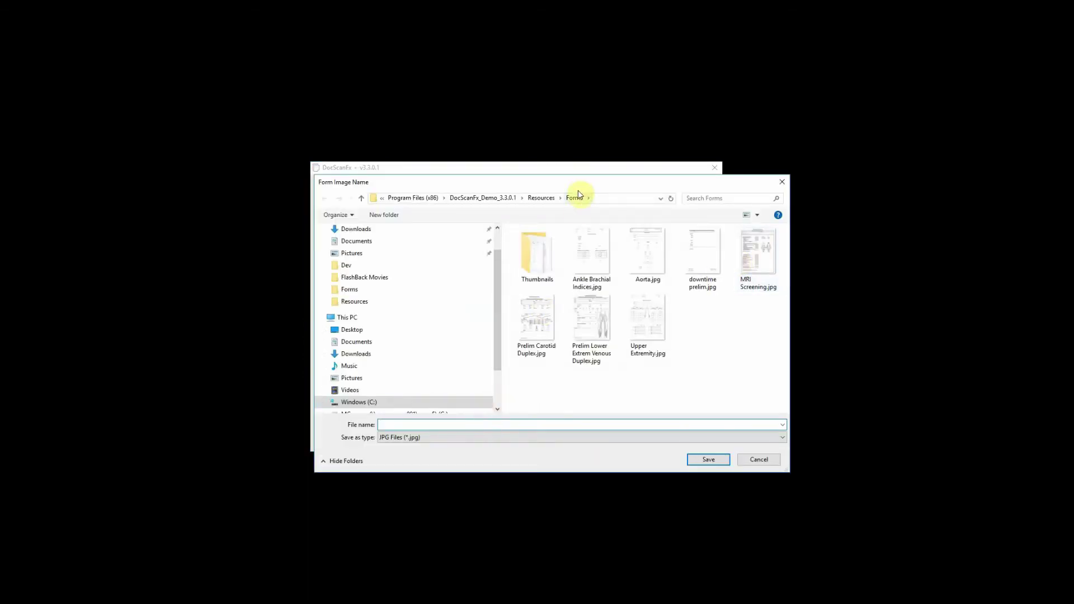
Save the form image as 'Upper Extremity Venous Mapping' instead of overwriting Upper Extremity.jpg
drag(578, 188, 549, 237)
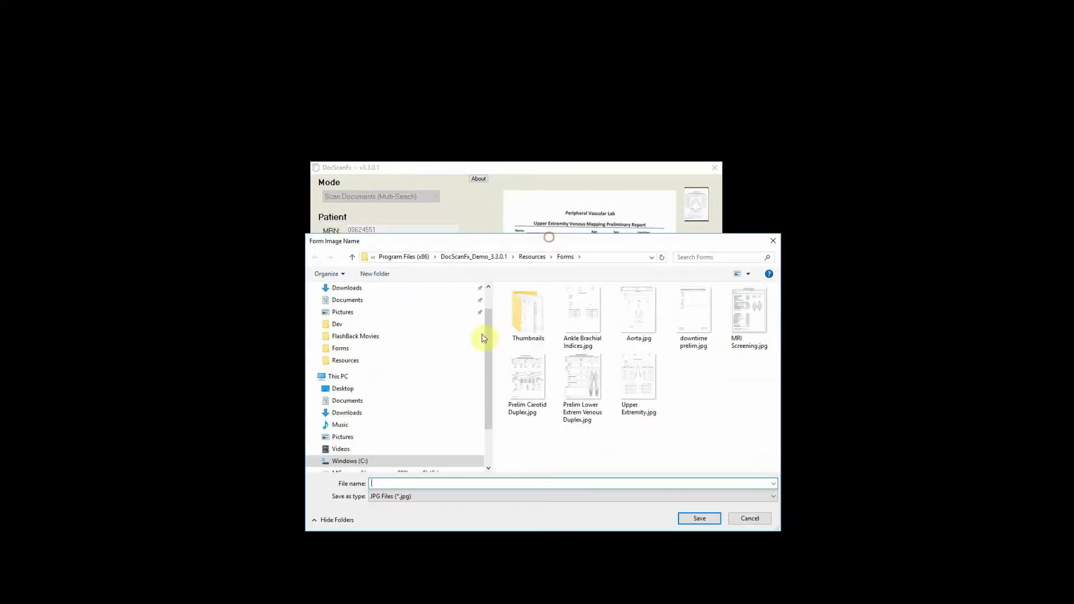
text(Uppe)
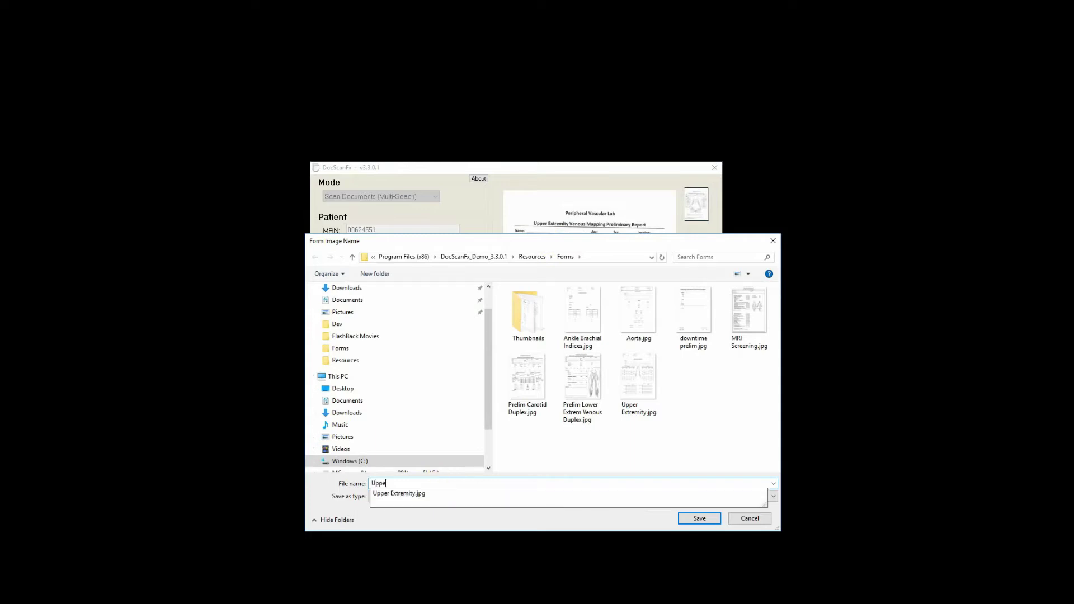
text(r Extremity)
click(683, 515)
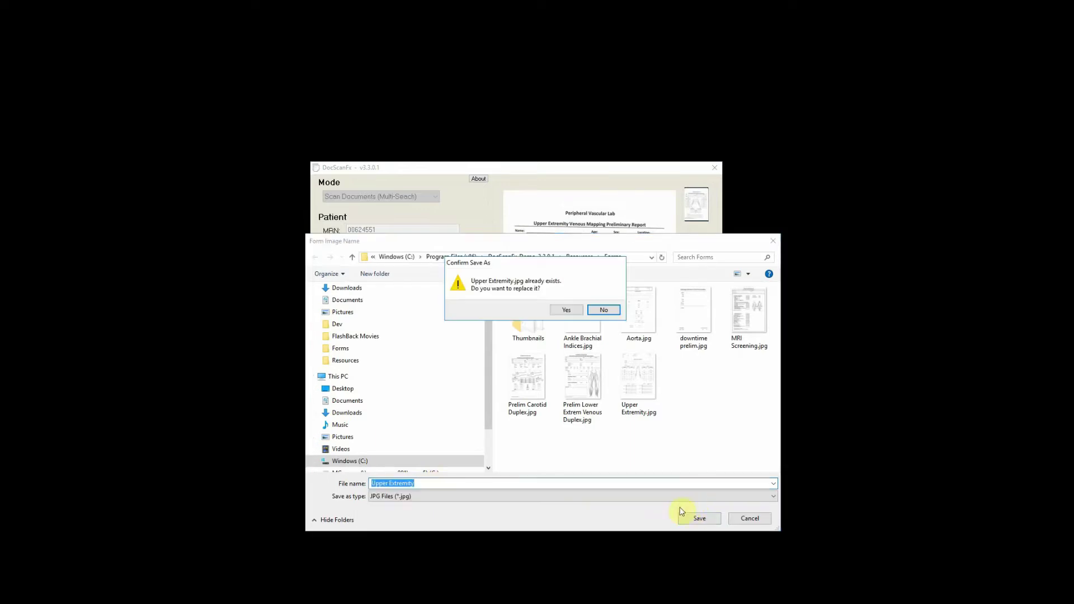
click(601, 309)
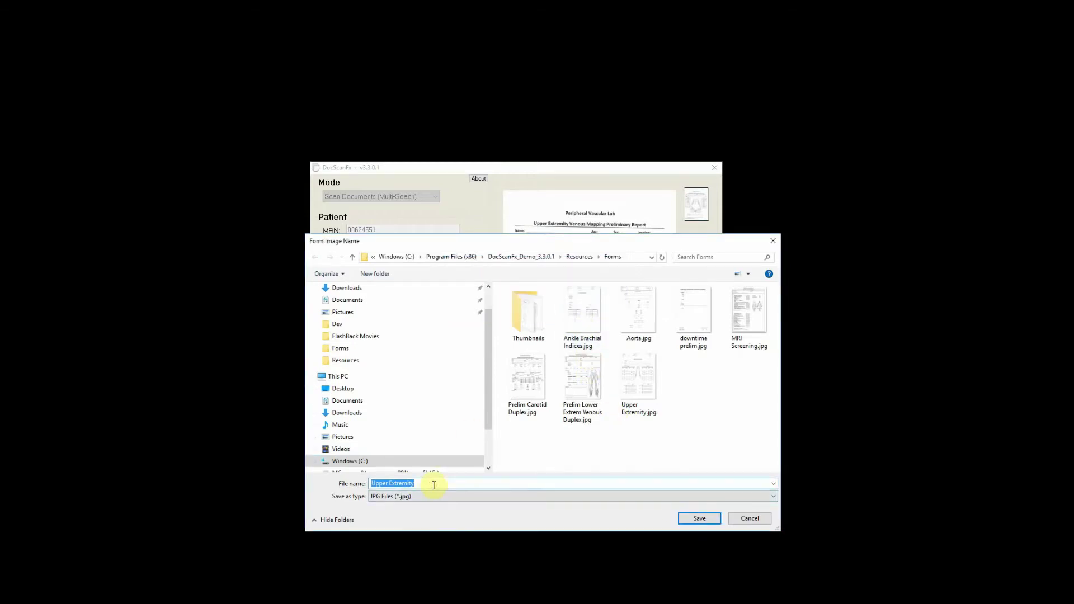
text(Venous Mapping)
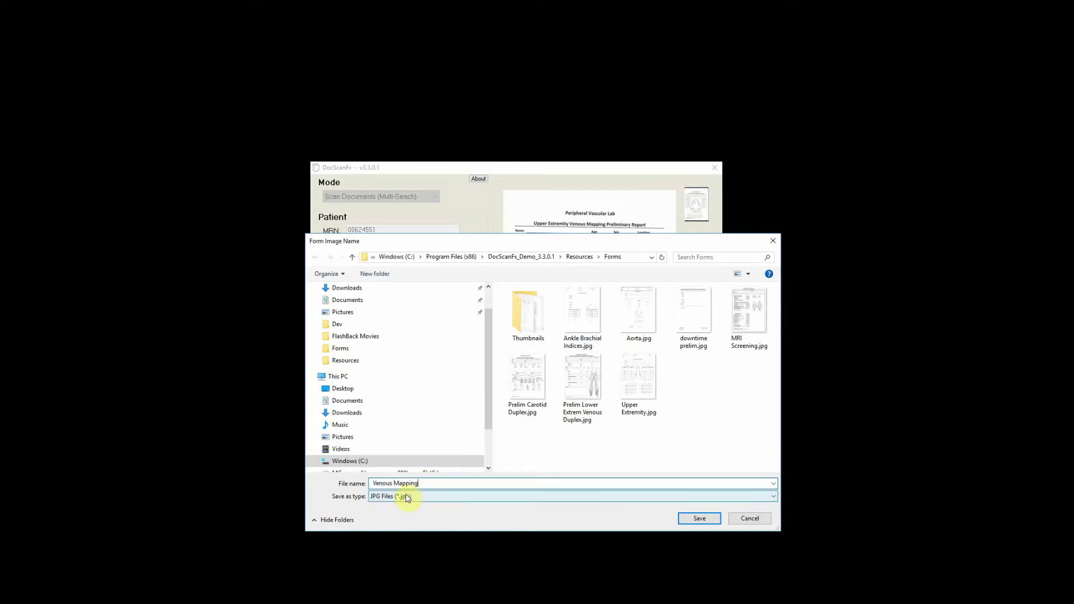
text(Upper Extremity)
click(700, 518)
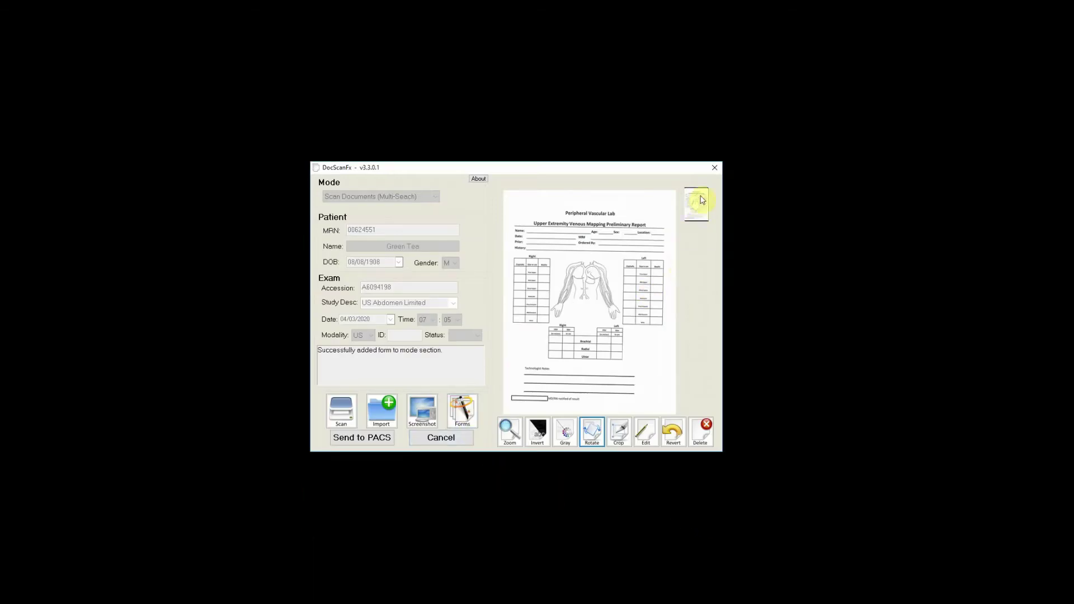
Delete the scanned page and open Form Properties for the Upper Extremity Venous Mapping form
click(699, 432)
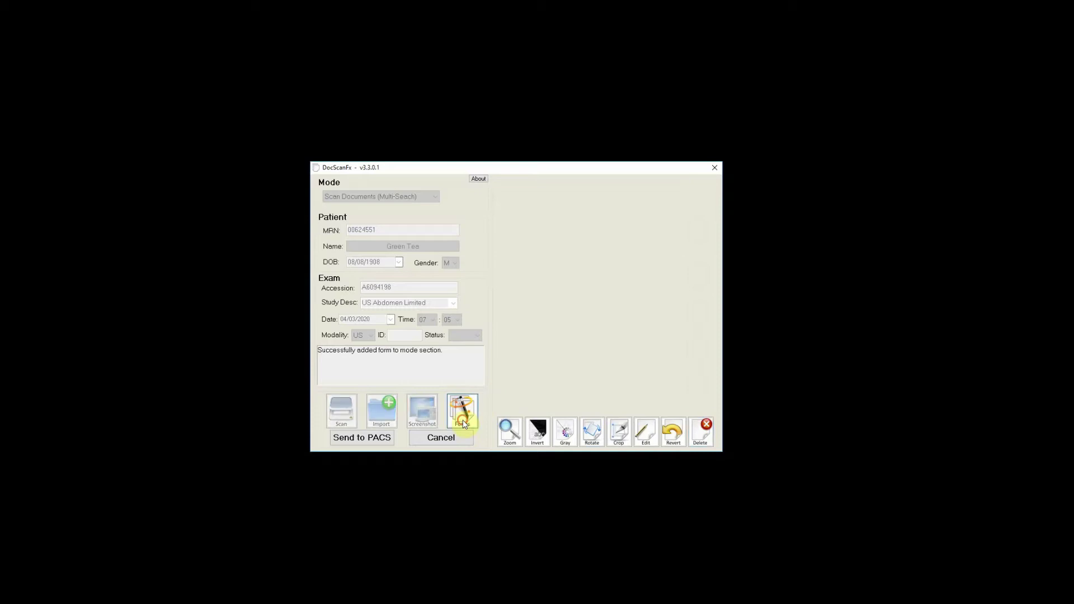
click(462, 419)
scroll(582, 379, down, 3)
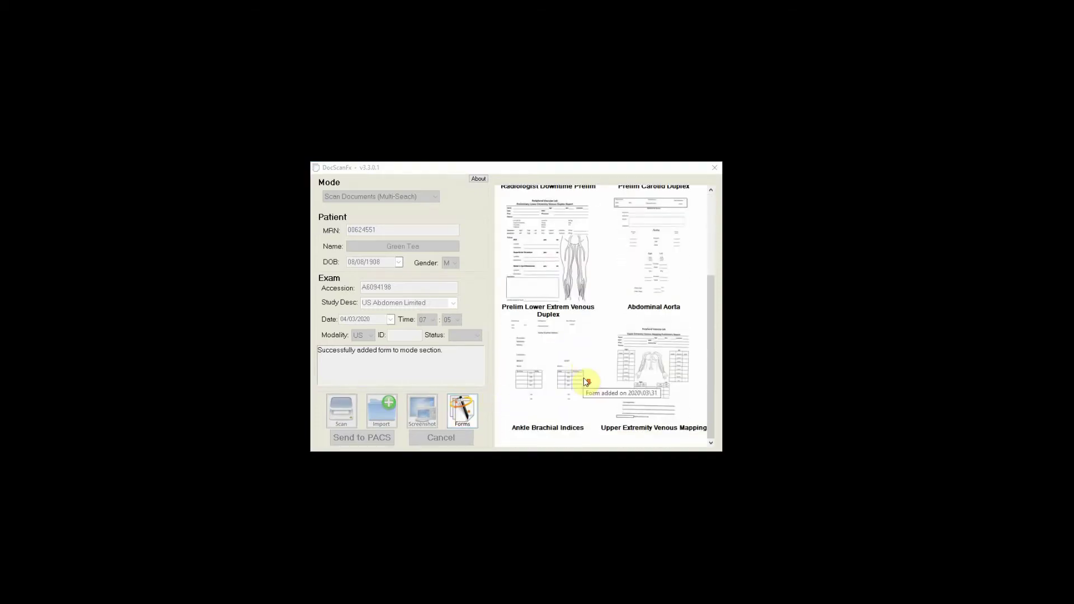
right_click(646, 370)
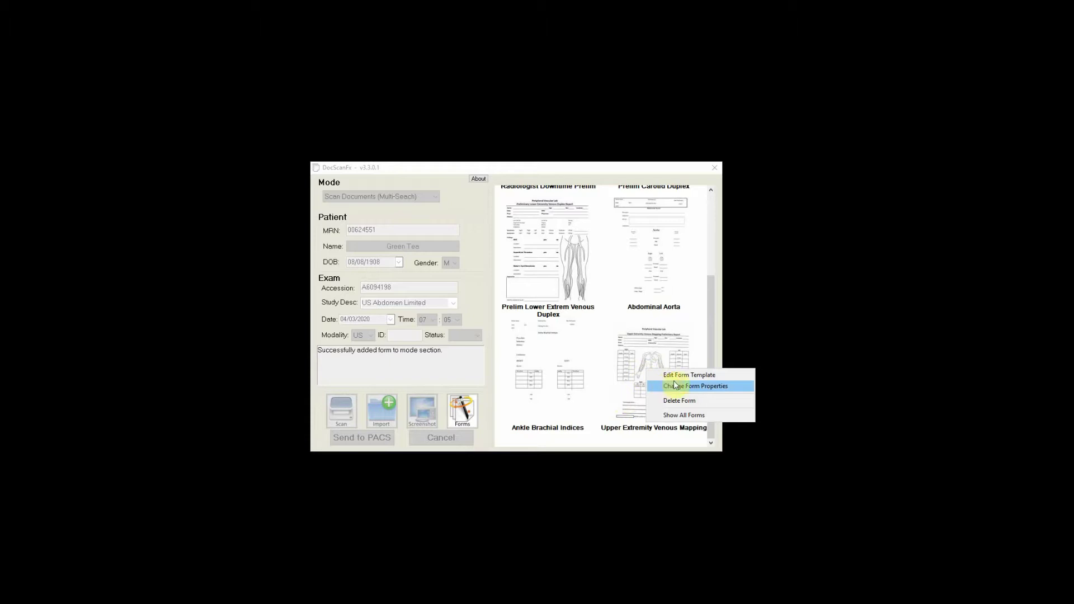
click(711, 385)
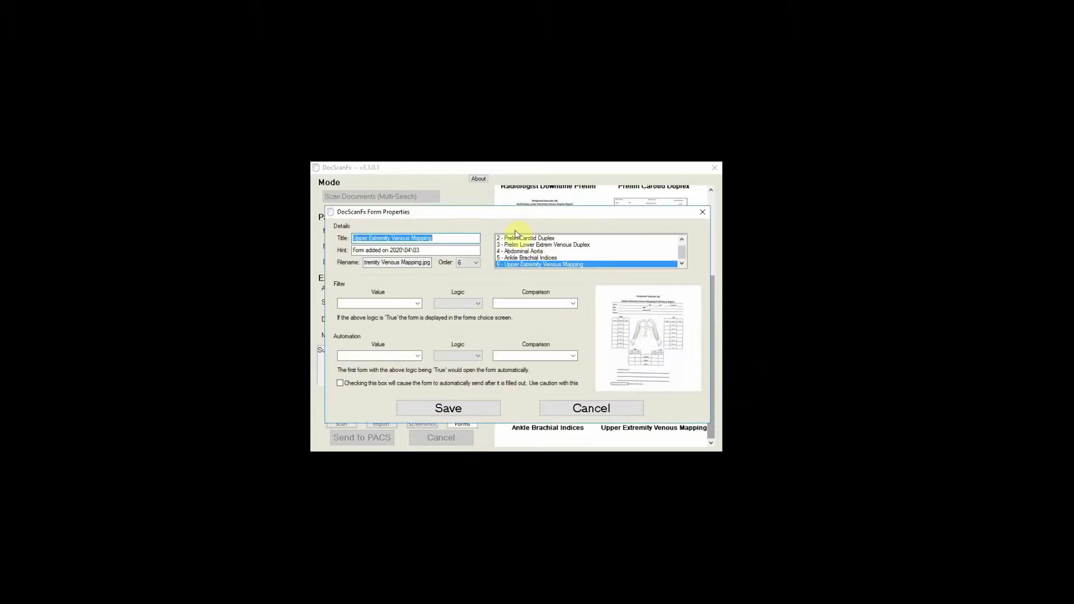
Open the form's image file in paint.net from the preview image and maximize the editor
right_click(651, 330)
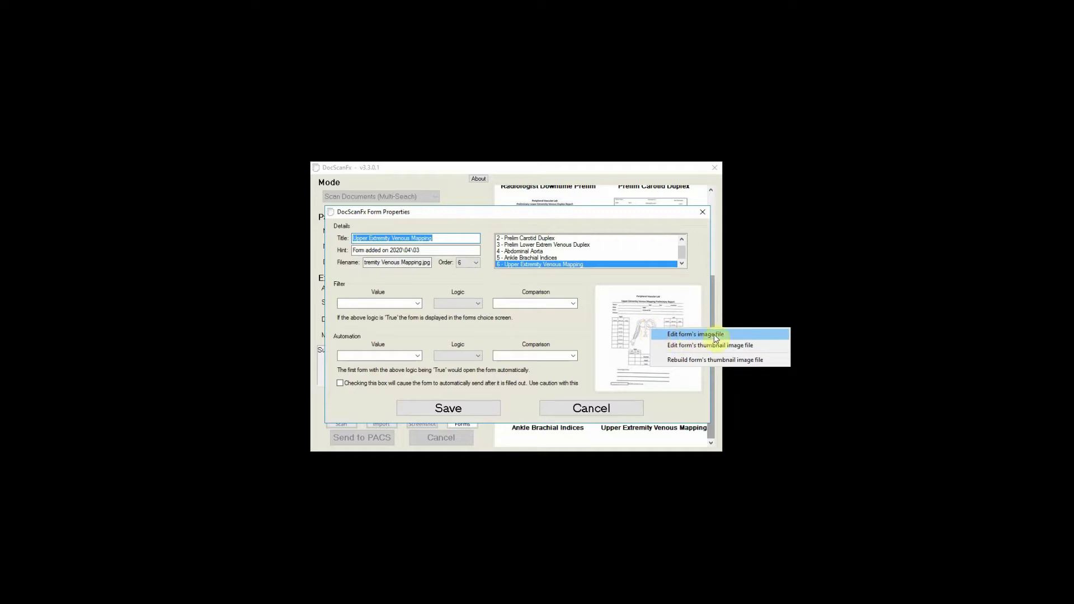
click(734, 335)
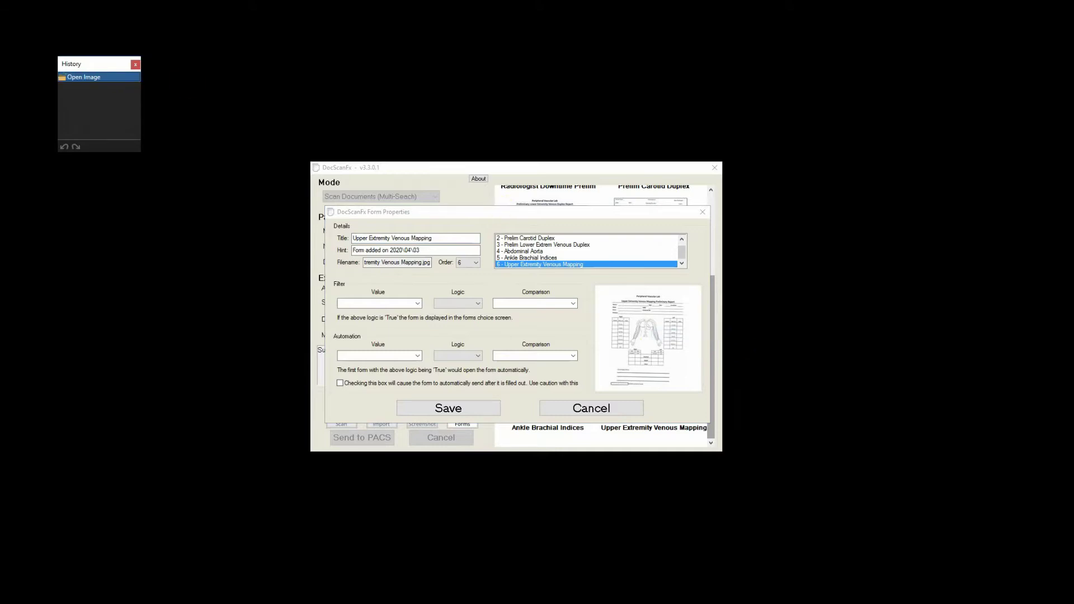
click(101, 64)
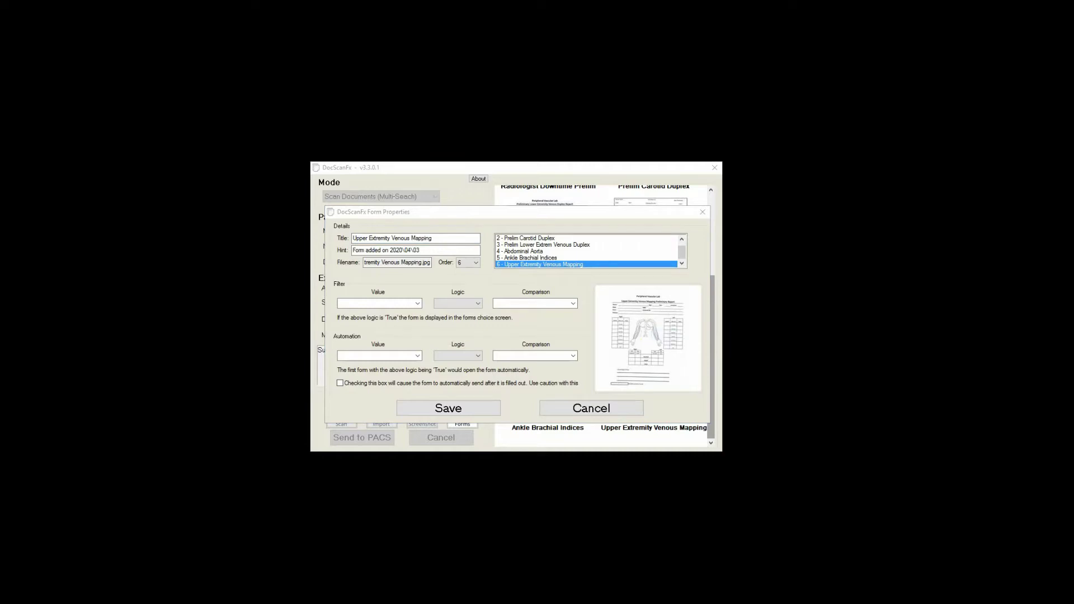
mouse_move(54, 33)
mouse_down()
mouse_move(408, 24)
mouse_move(416, 2)
mouse_up()
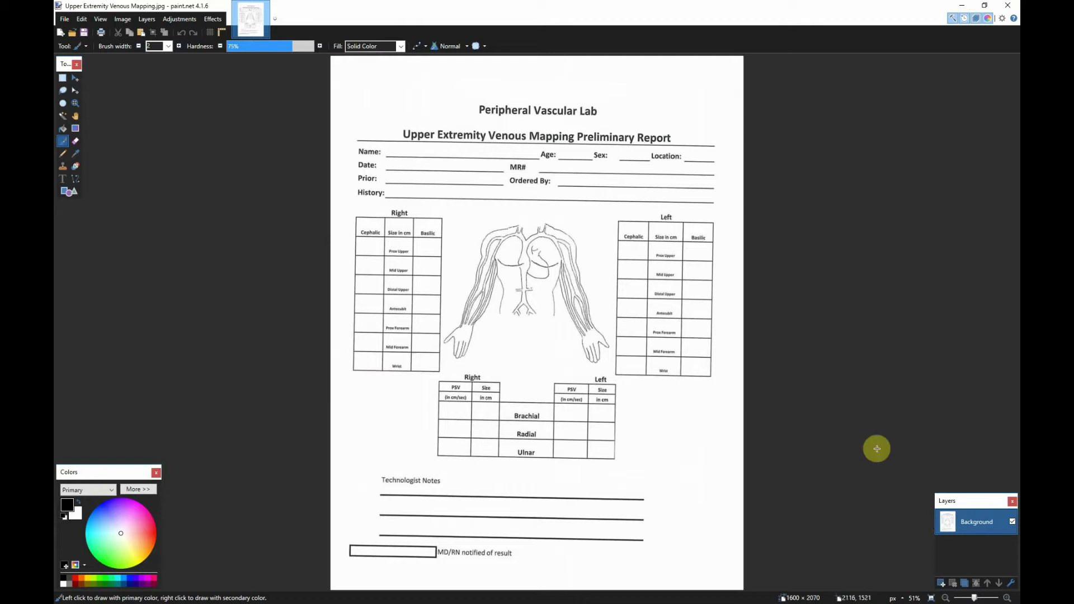
Add Layer 2 and draw a straight horizontal line across the form at the Date row
click(942, 583)
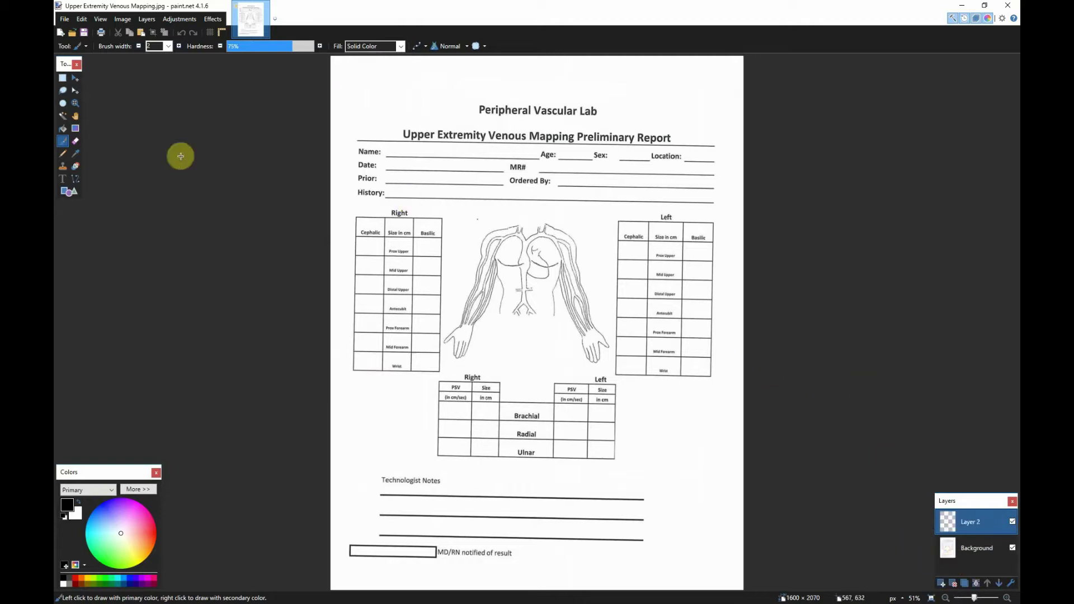
click(76, 179)
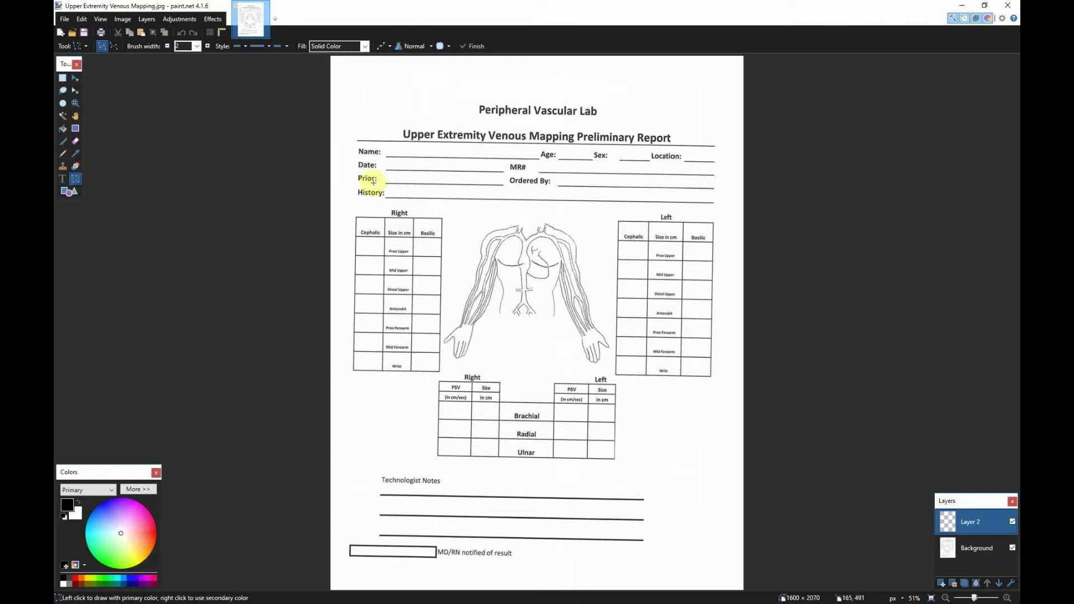
mouse_move(323, 167)
mouse_down()
mouse_move(815, 161)
mouse_move(777, 154)
mouse_move(778, 165)
mouse_up()
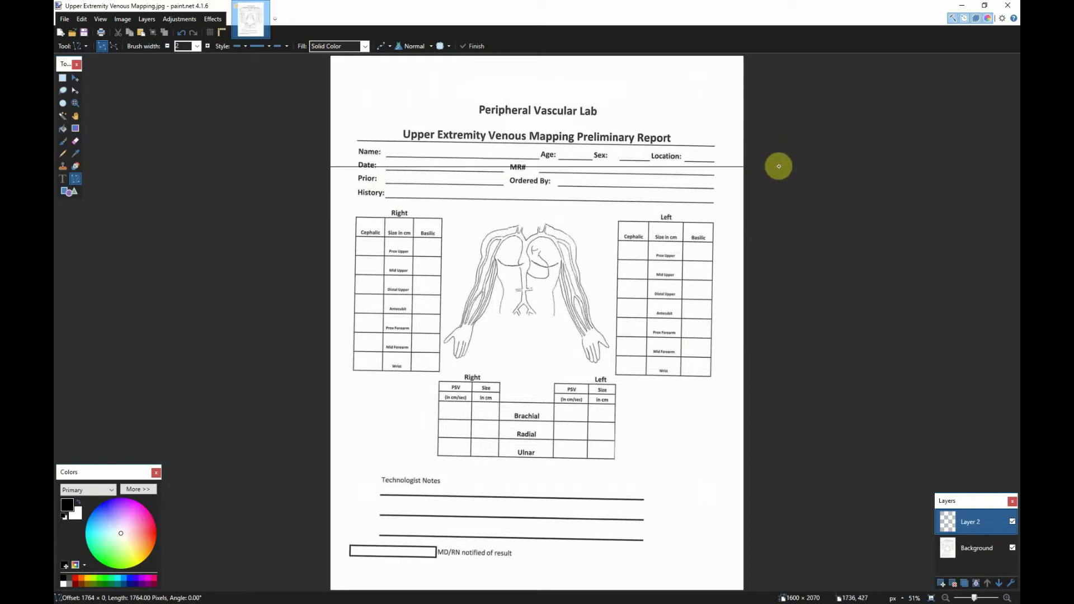
drag(778, 166, 778, 166)
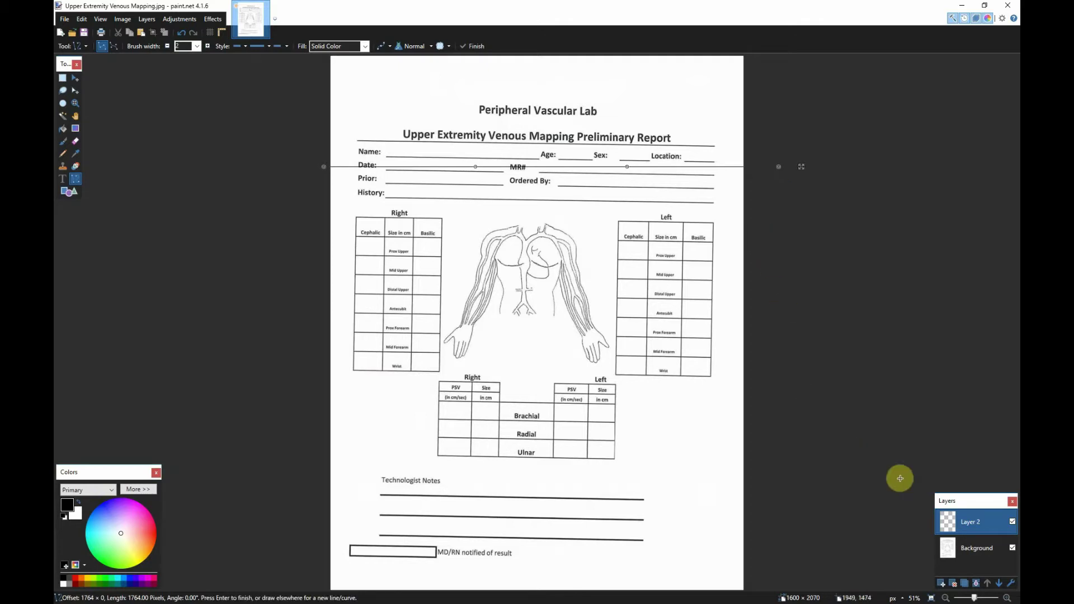
click(984, 554)
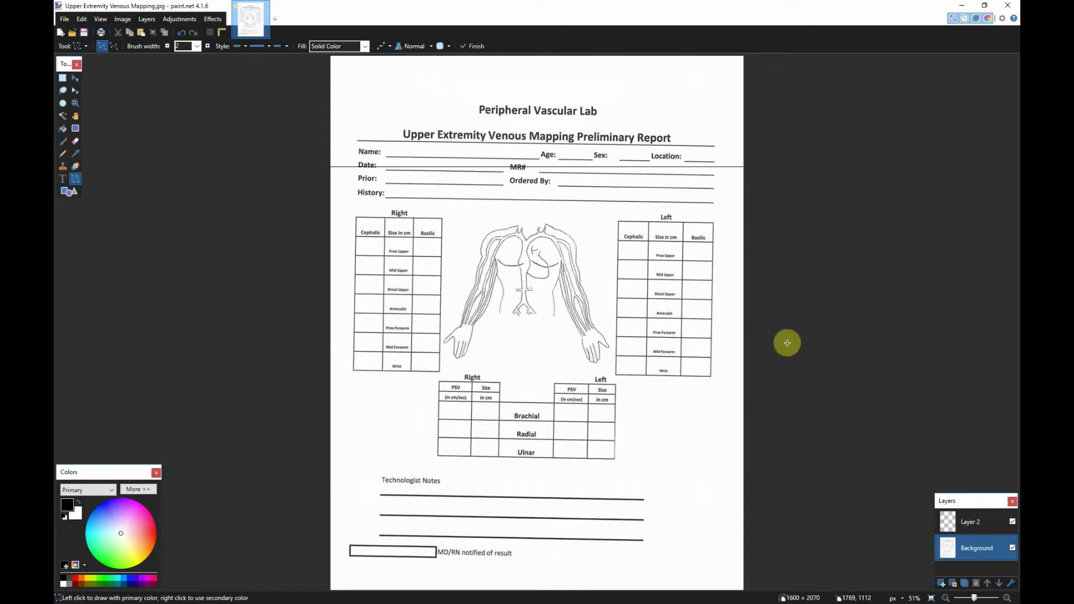
Replace the background with the pasted form image, tilted about 1.4 degrees
key(ctrl+a)
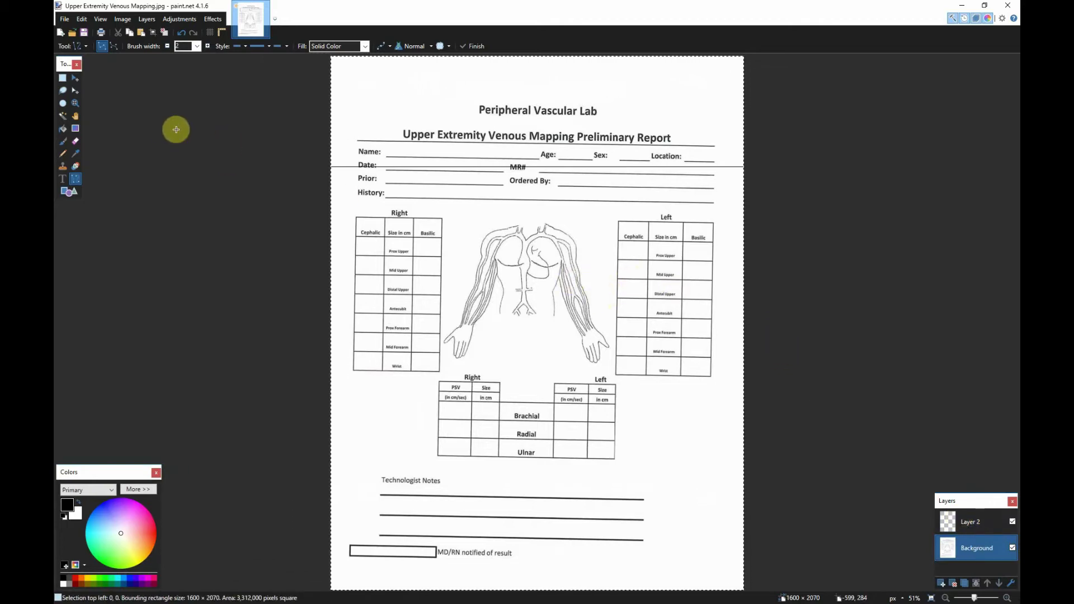
key(Delete)
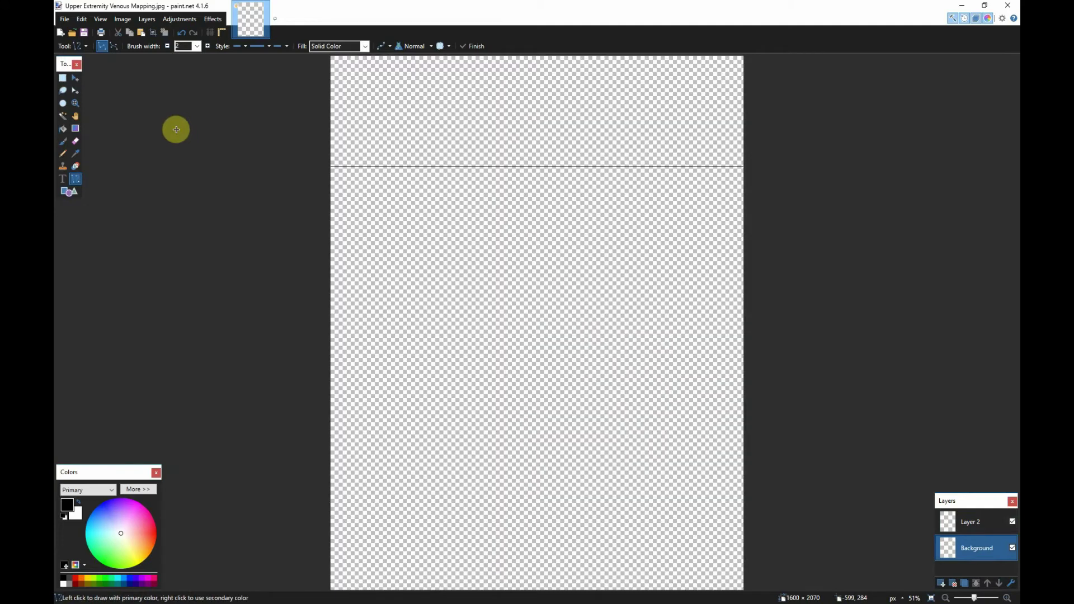
key(ctrl+v)
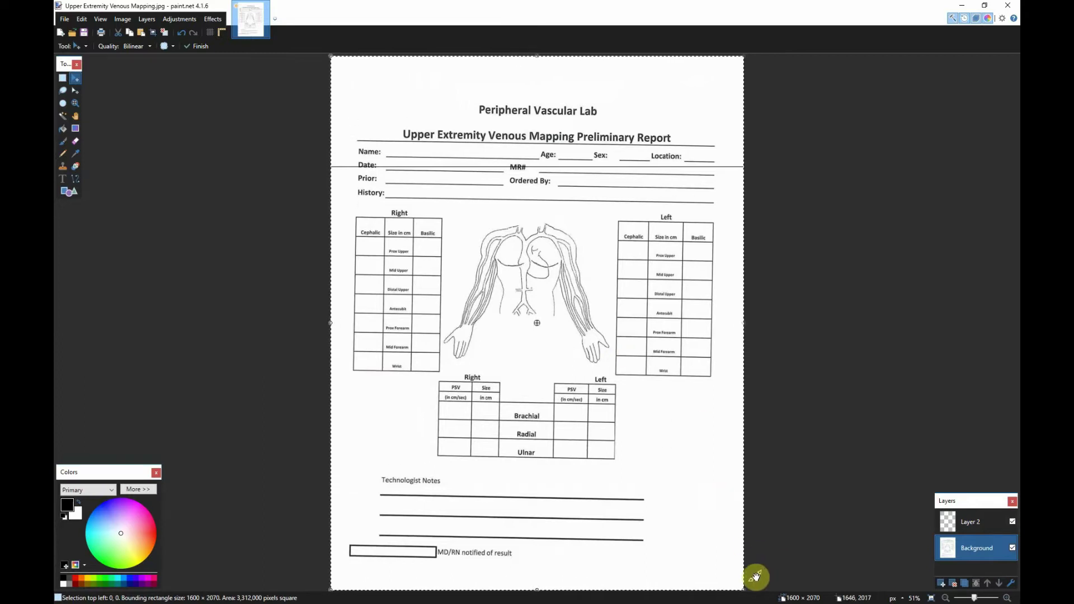
drag(756, 577, 788, 600)
click(948, 473)
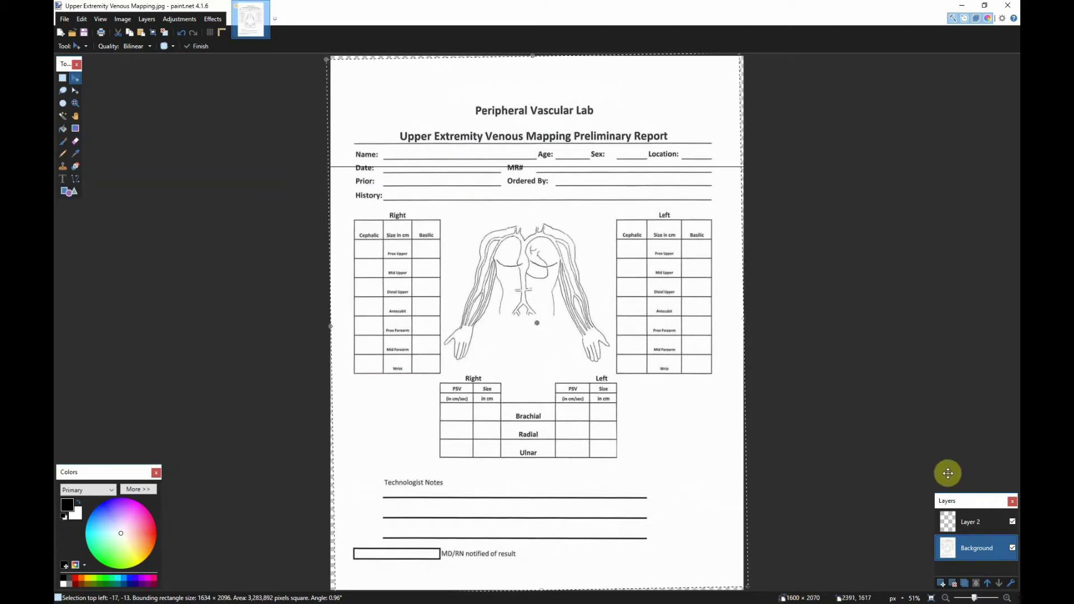
Delete Layer 2 along with its stray horizontal line
click(969, 526)
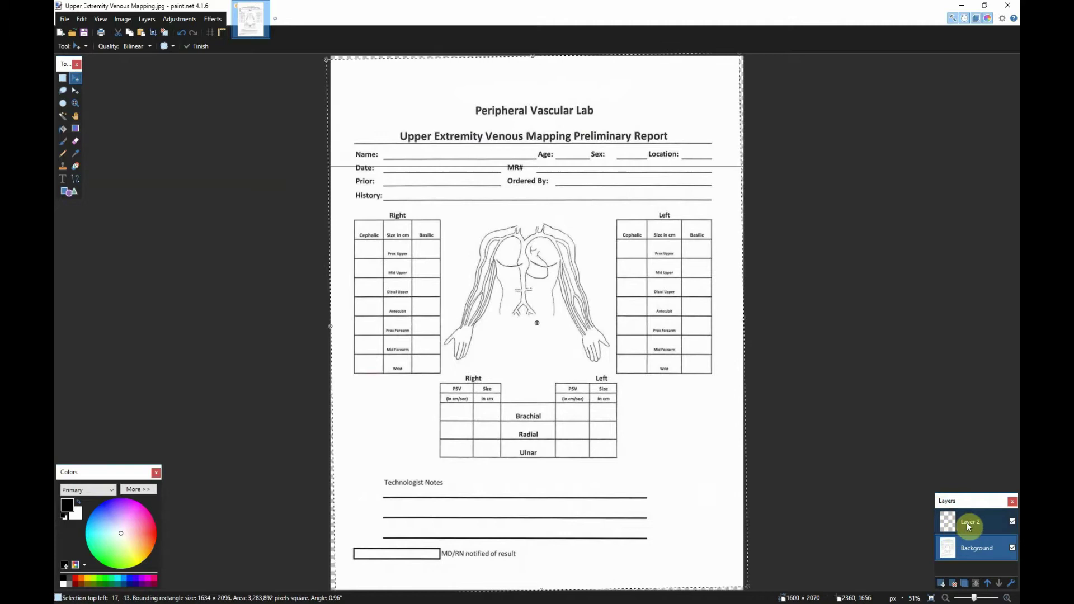
drag(969, 526, 864, 410)
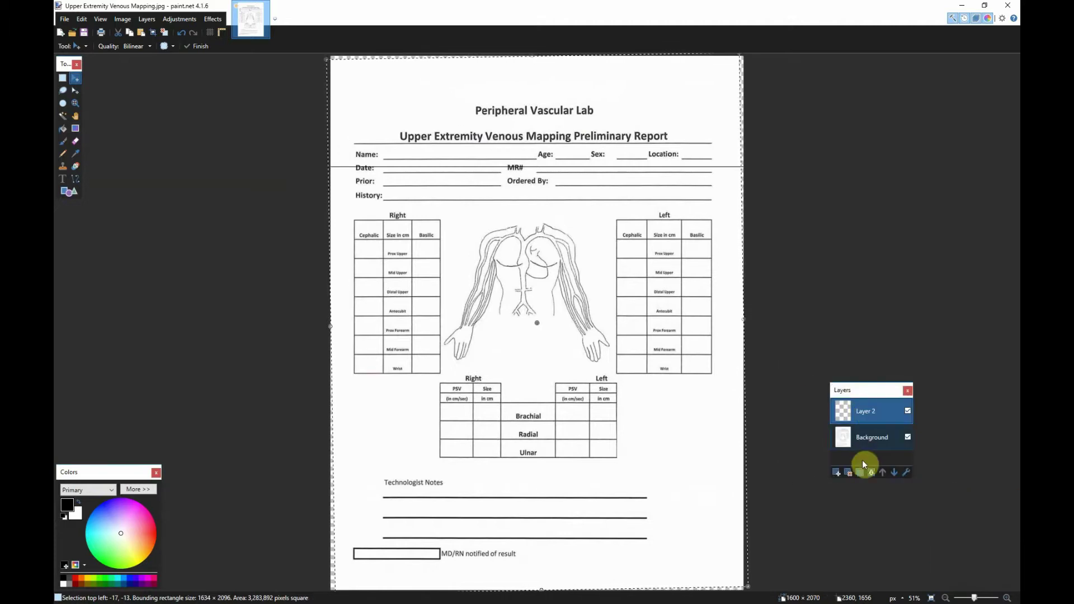
click(849, 473)
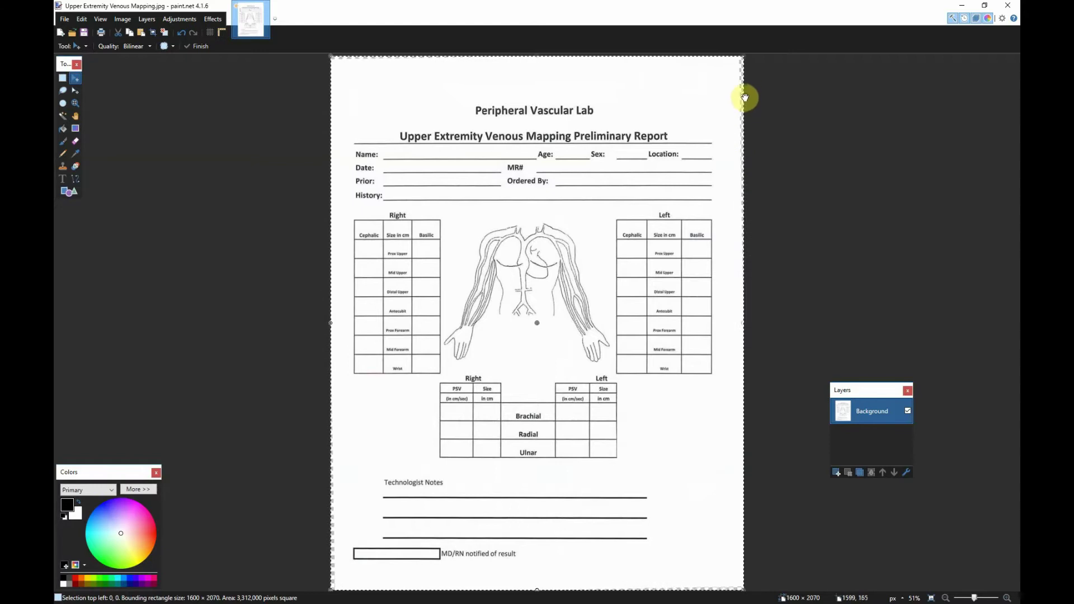
Clear the selection and sample white from the blank page area as the primary colour
click(65, 84)
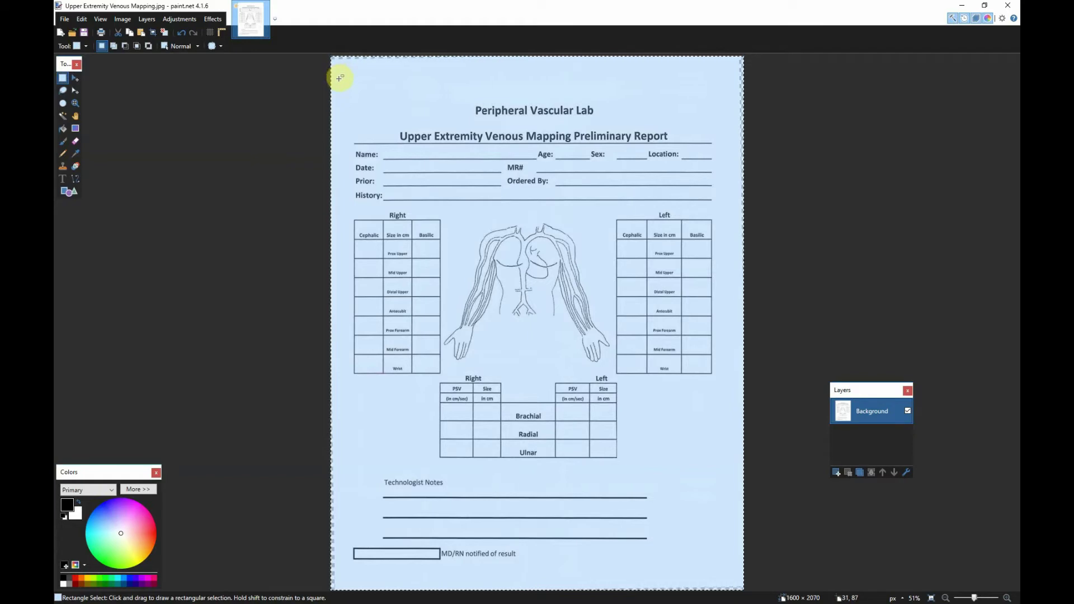
click(278, 95)
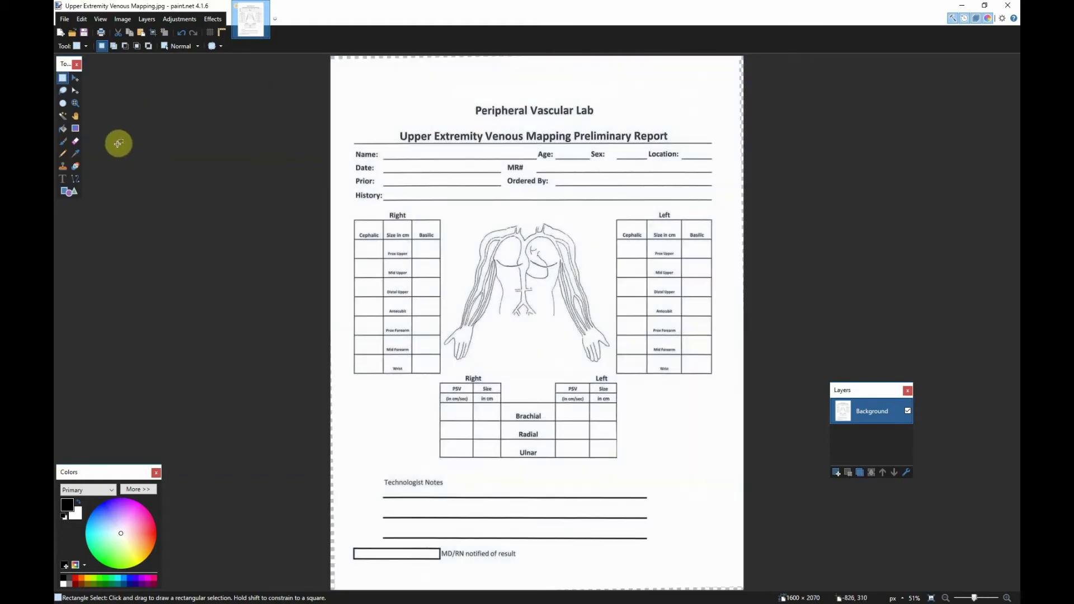
click(77, 153)
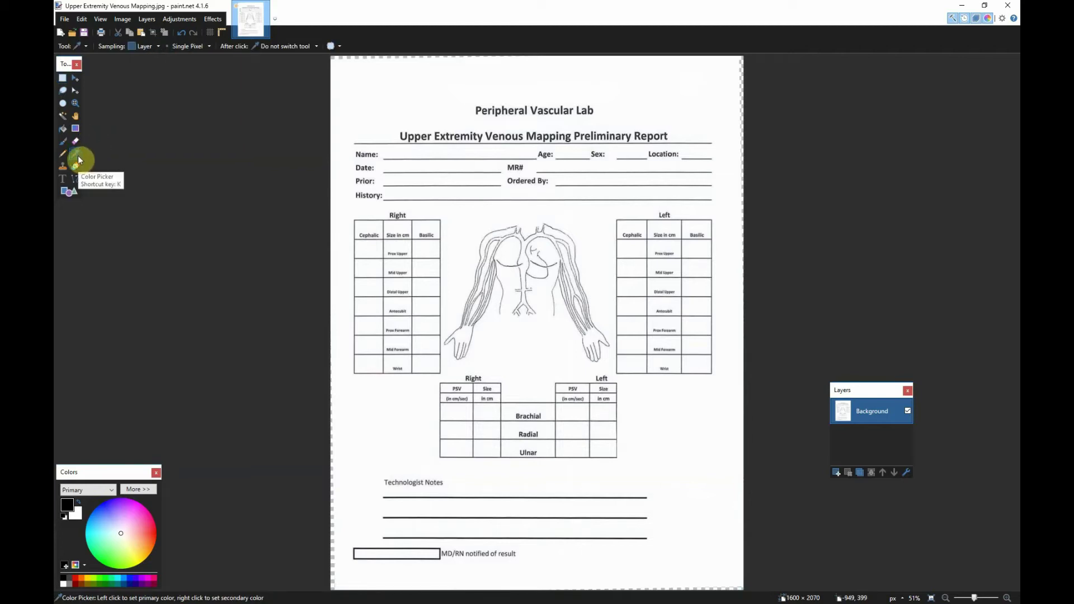
click(368, 117)
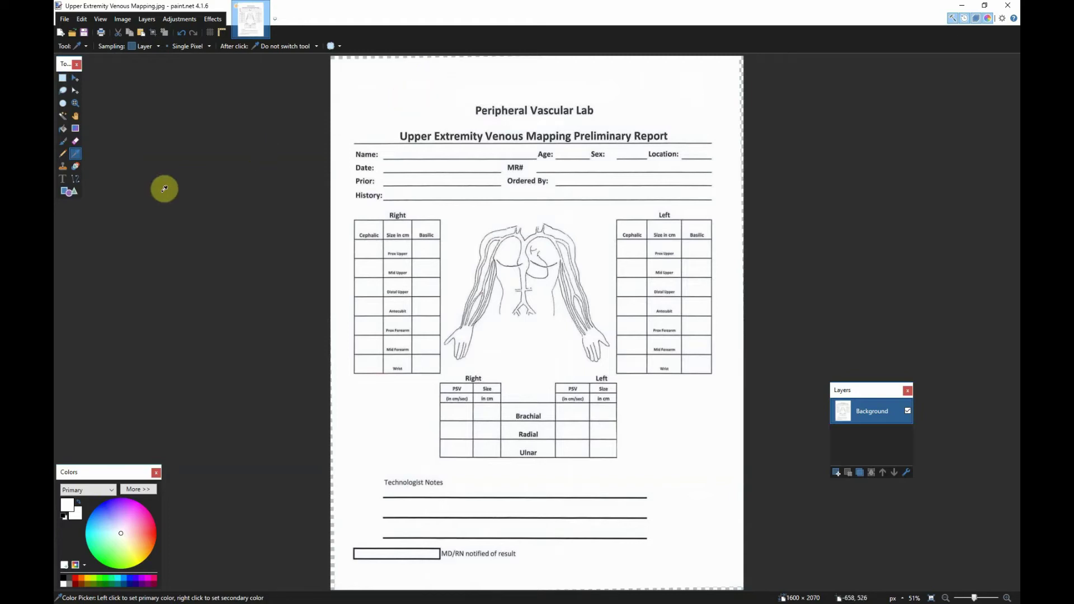
Paint the transparent right-edge strip white with a width-60, 100%-hardness paintbrush
click(63, 141)
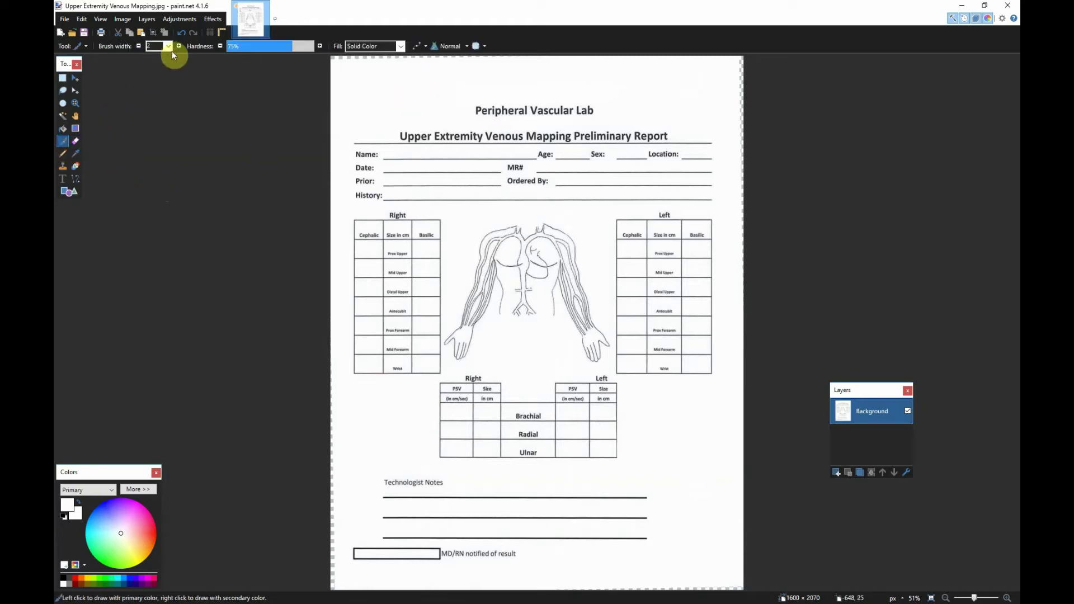
click(170, 48)
mouse_move(179, 94)
mouse_down()
mouse_move(174, 176)
mouse_move(177, 119)
mouse_up()
click(158, 182)
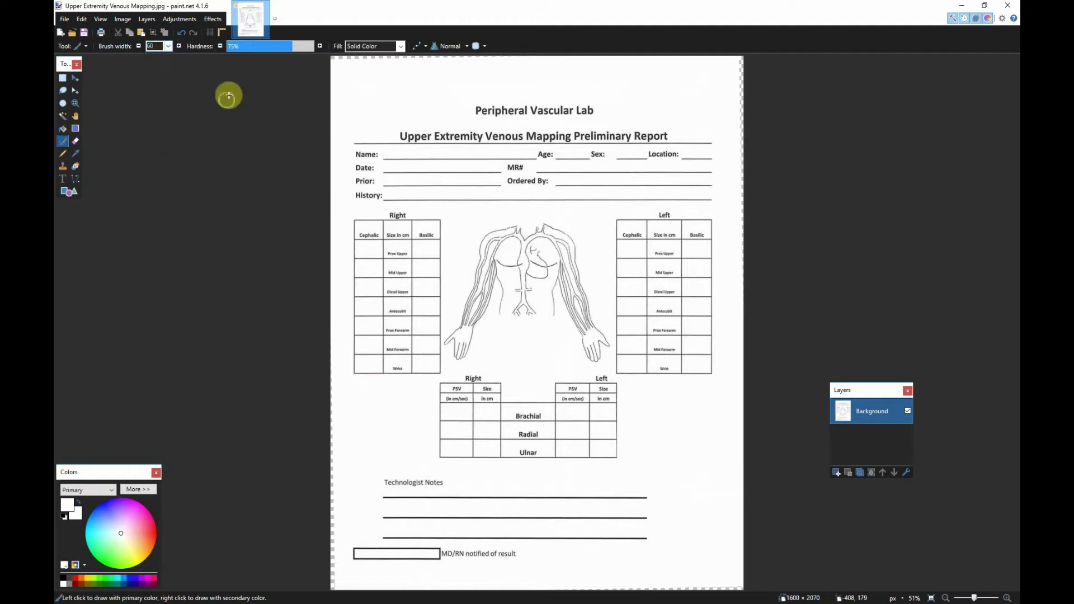
click(319, 46)
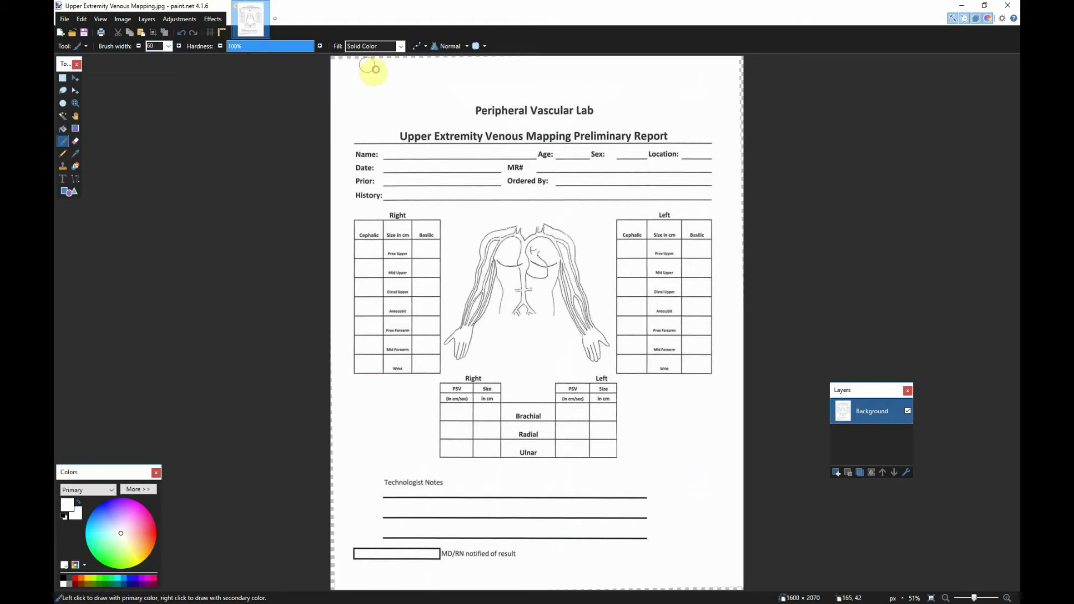
click(553, 61)
mouse_move(742, 62)
mouse_down()
mouse_move(743, 384)
mouse_move(686, 568)
mouse_move(745, 585)
mouse_move(331, 585)
mouse_move(343, 568)
mouse_move(333, 345)
mouse_move(324, 355)
mouse_move(329, 259)
mouse_move(344, 264)
mouse_up()
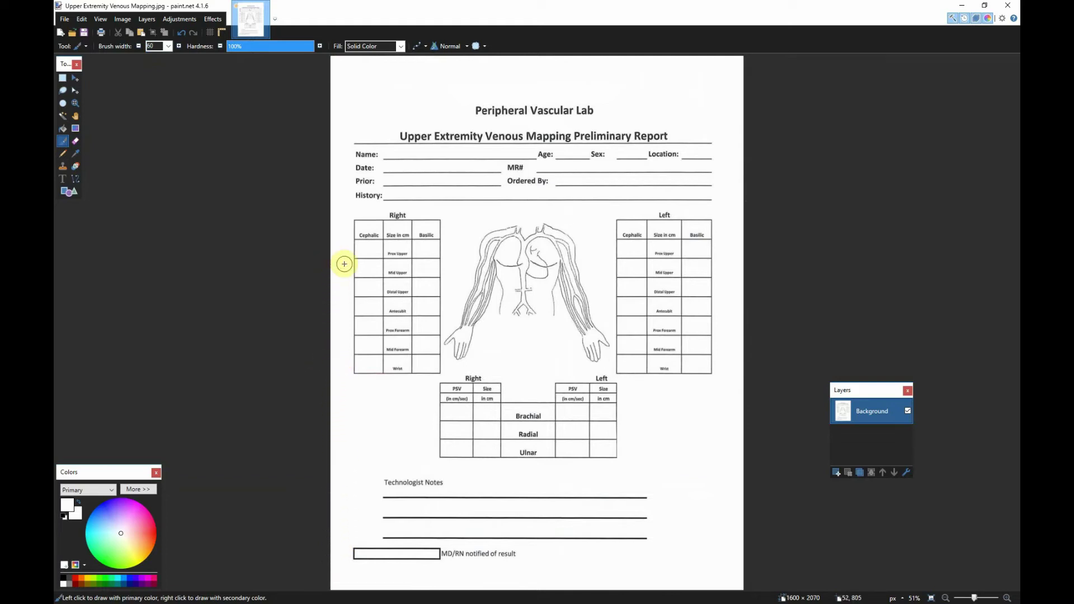
Rectangle-select the area around the Technologist Notes lines
click(311, 260)
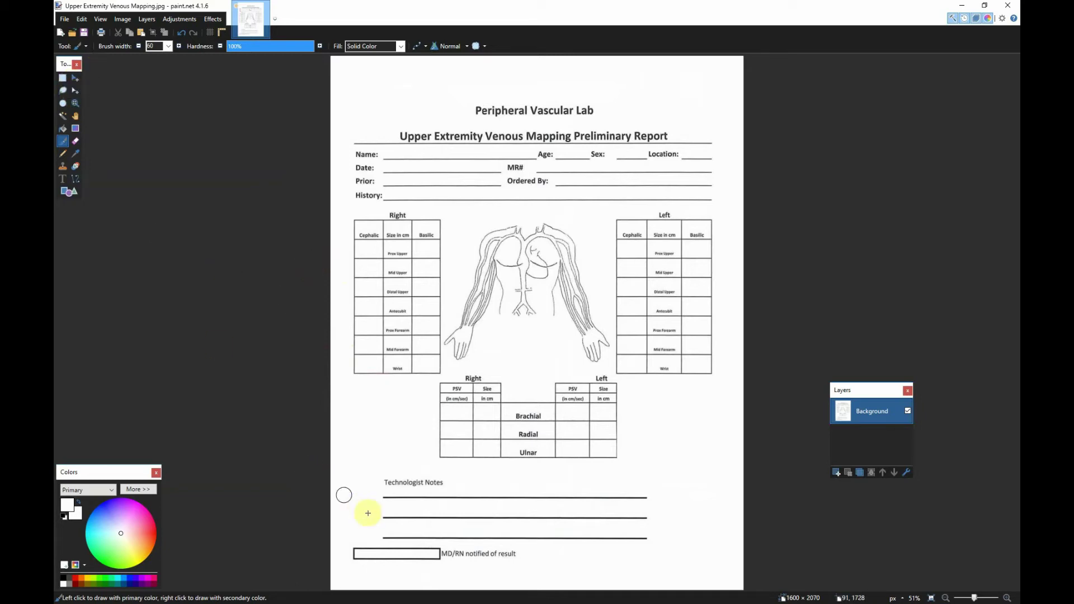
click(62, 78)
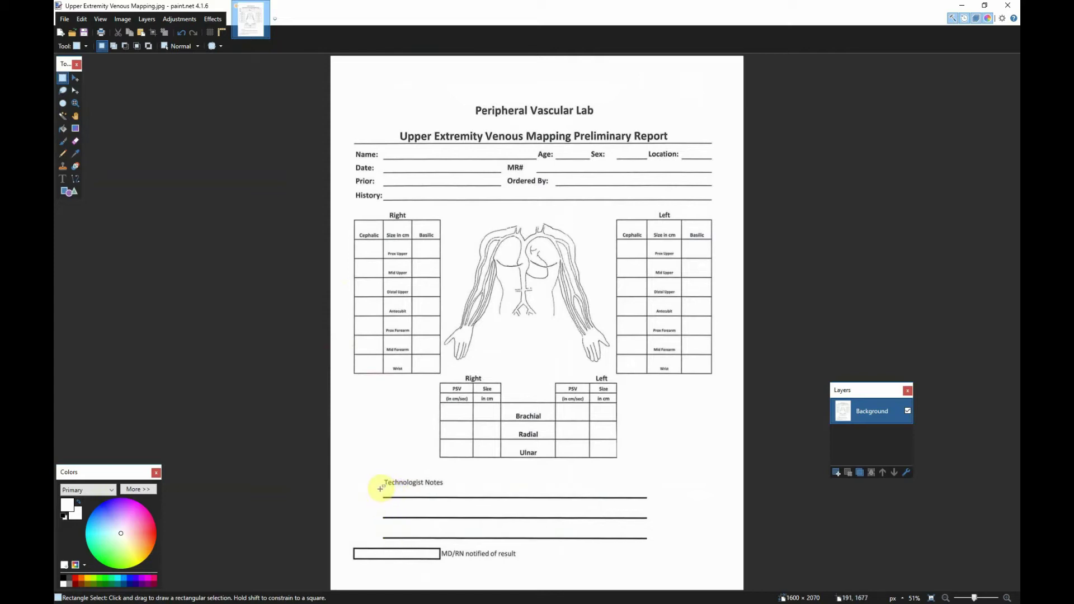
drag(379, 489, 657, 542)
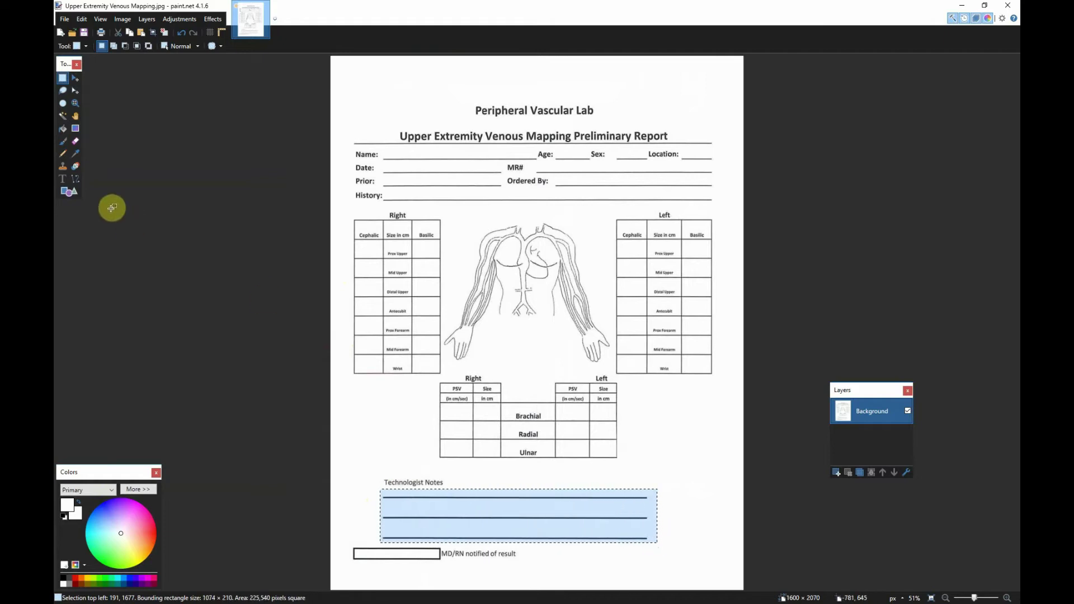
Cover the three Technologist Notes lines with a filled white rectangle
click(69, 193)
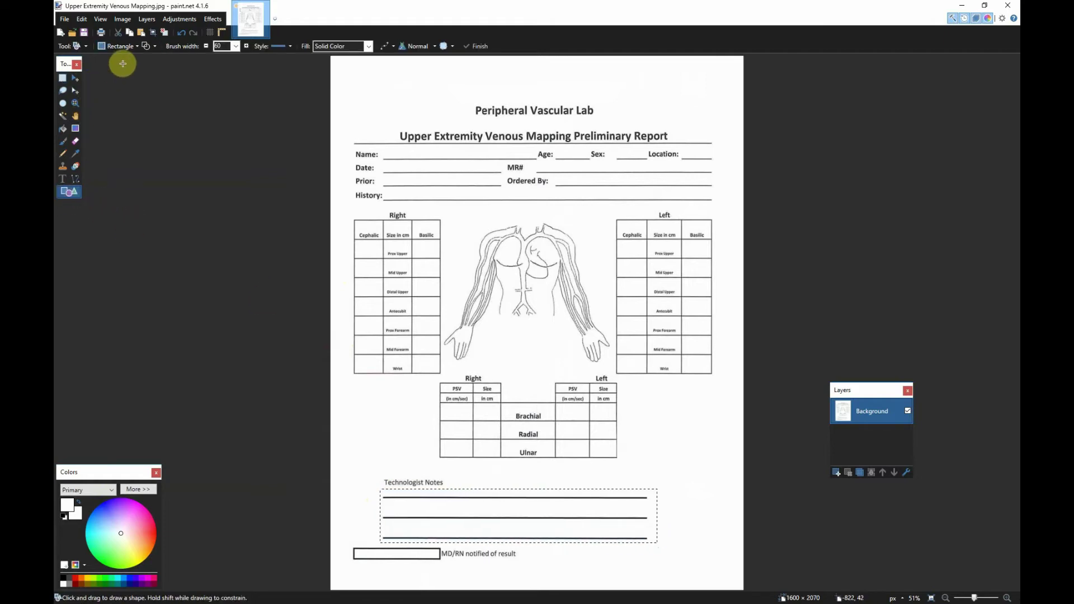
click(152, 45)
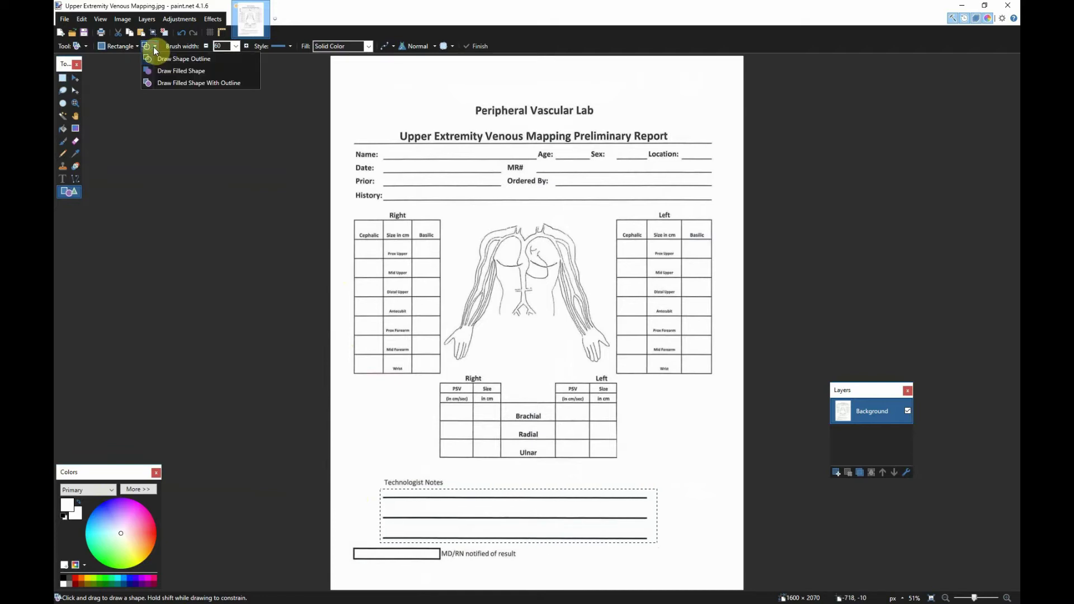
click(162, 70)
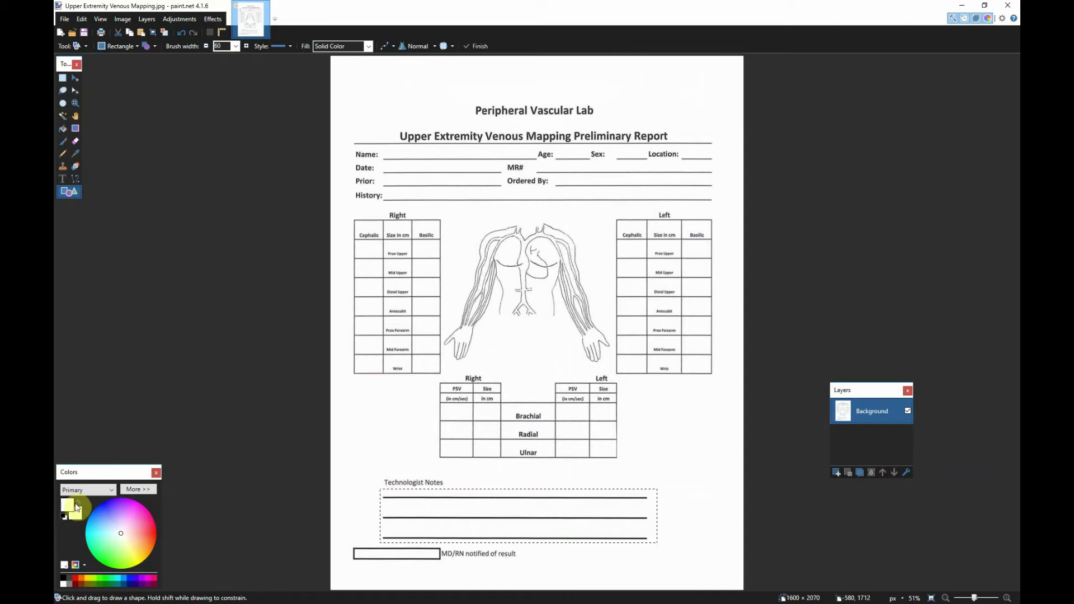
mouse_move(373, 486)
mouse_down()
mouse_move(568, 513)
mouse_move(665, 547)
mouse_up()
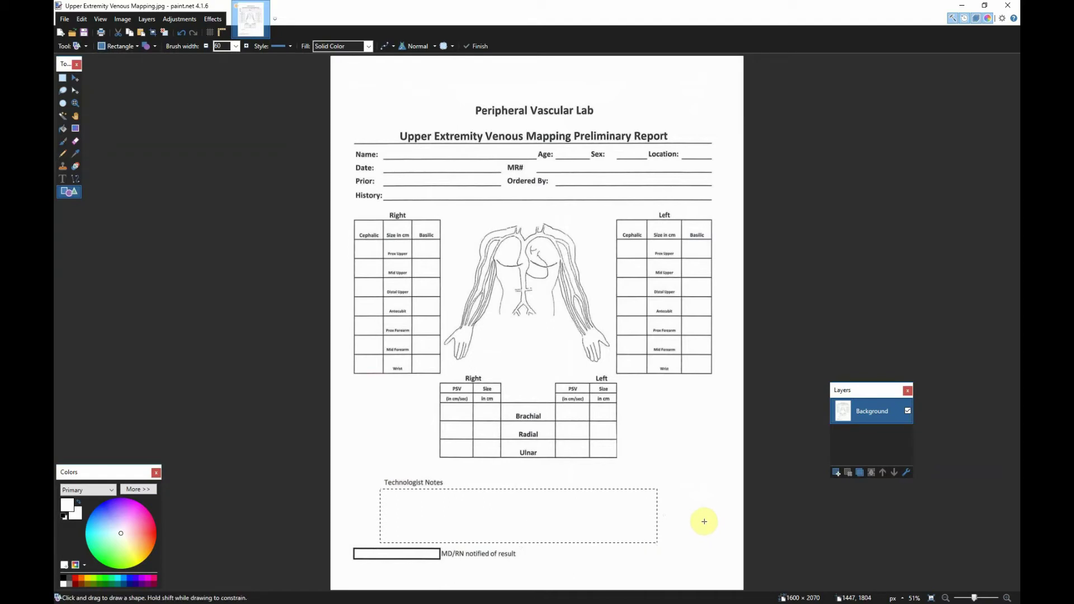
key(ctrl+a)
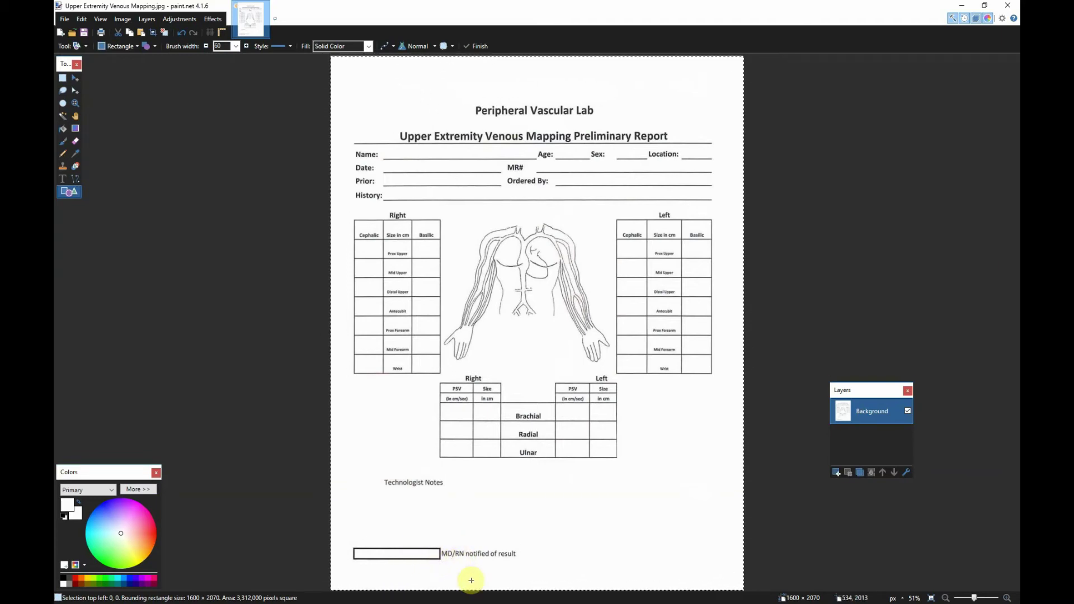
click(1008, 598)
click(1007, 597)
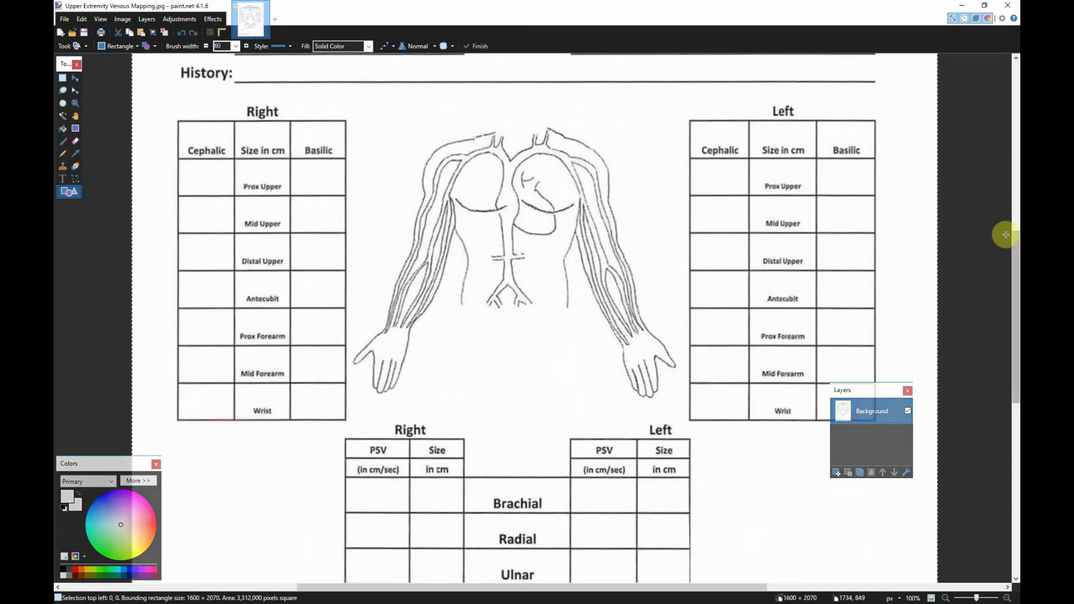
drag(1011, 248, 1014, 409)
click(1003, 597)
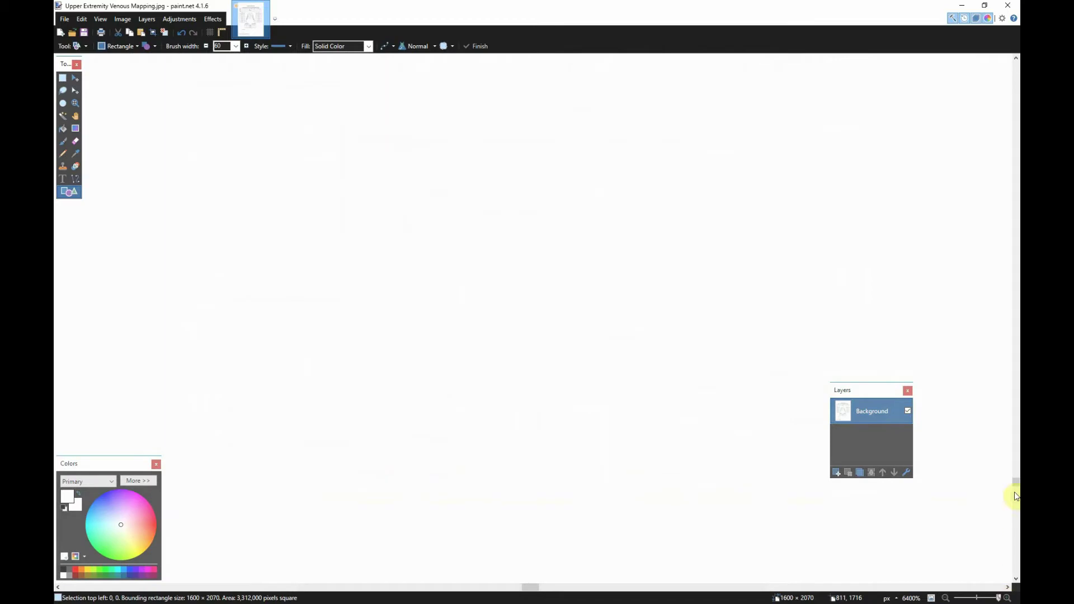
drag(1017, 545, 1015, 552)
drag(531, 586, 365, 582)
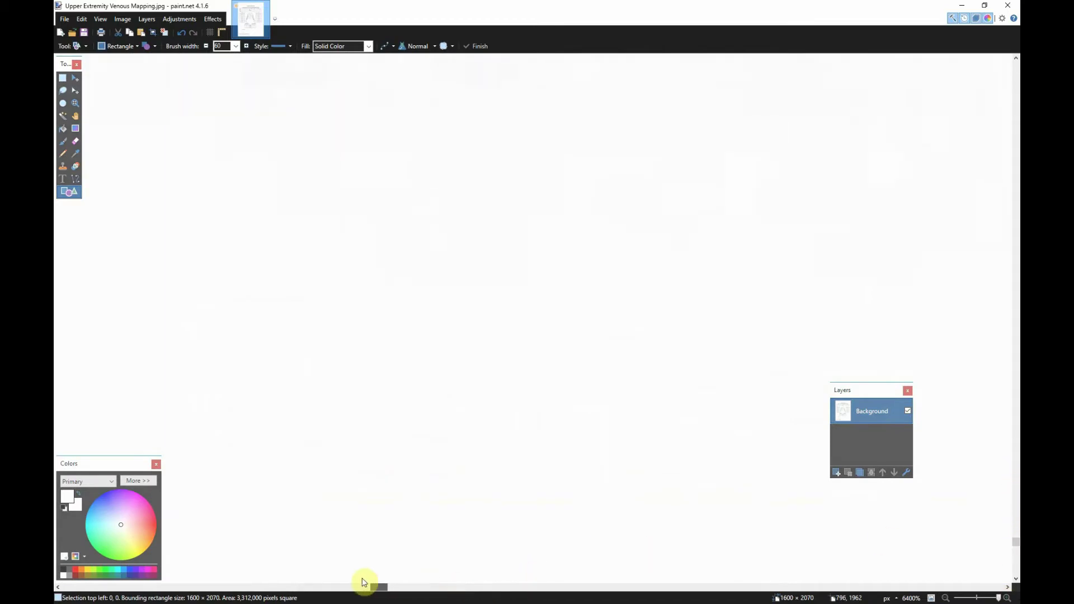
click(946, 598)
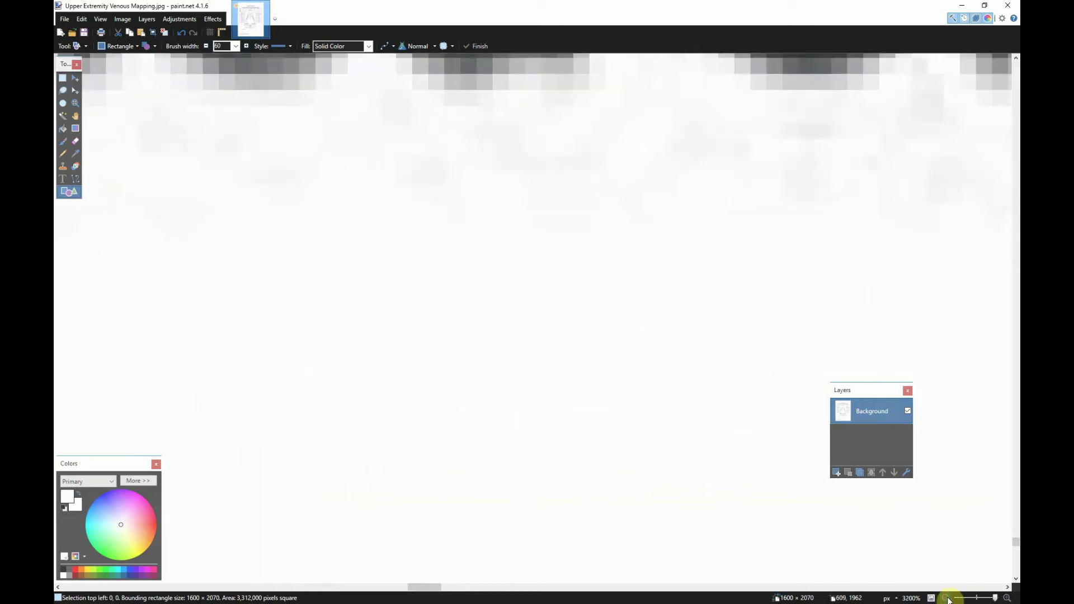
click(946, 598)
click(945, 598)
click(946, 598)
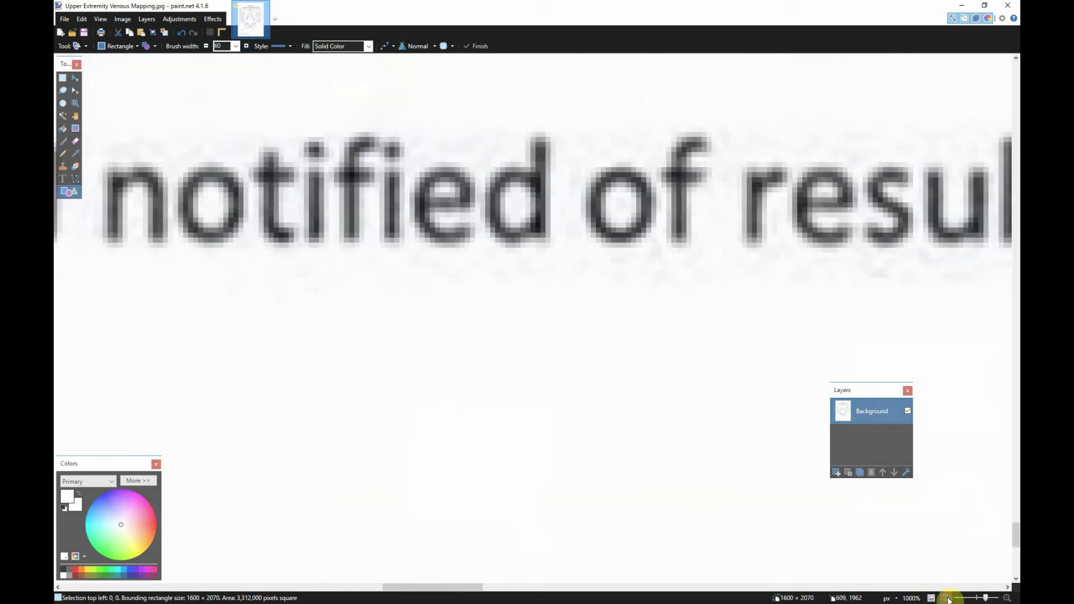
click(946, 598)
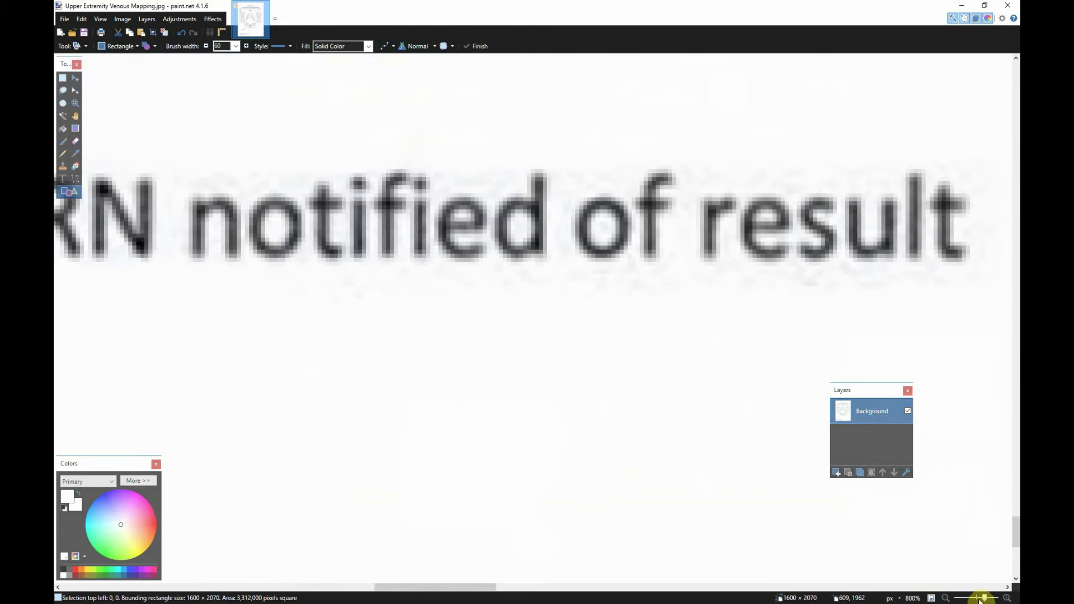
click(932, 598)
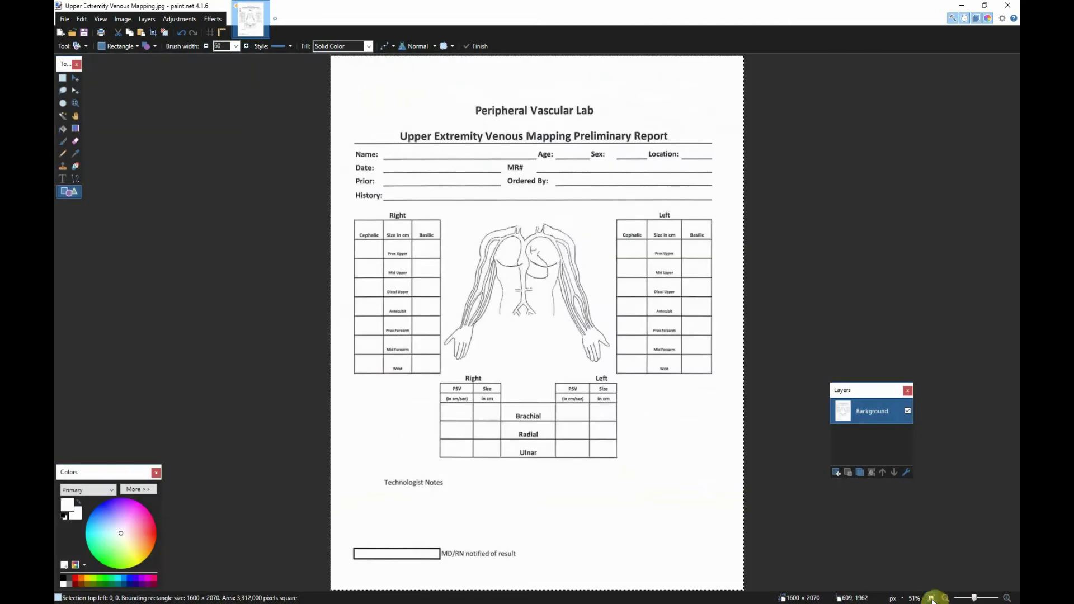
Zoom to 150% and shift the MD/RN notified of result label to the right
click(1007, 598)
click(1007, 598)
click(1007, 598)
drag(1011, 325, 1008, 464)
drag(671, 590, 604, 586)
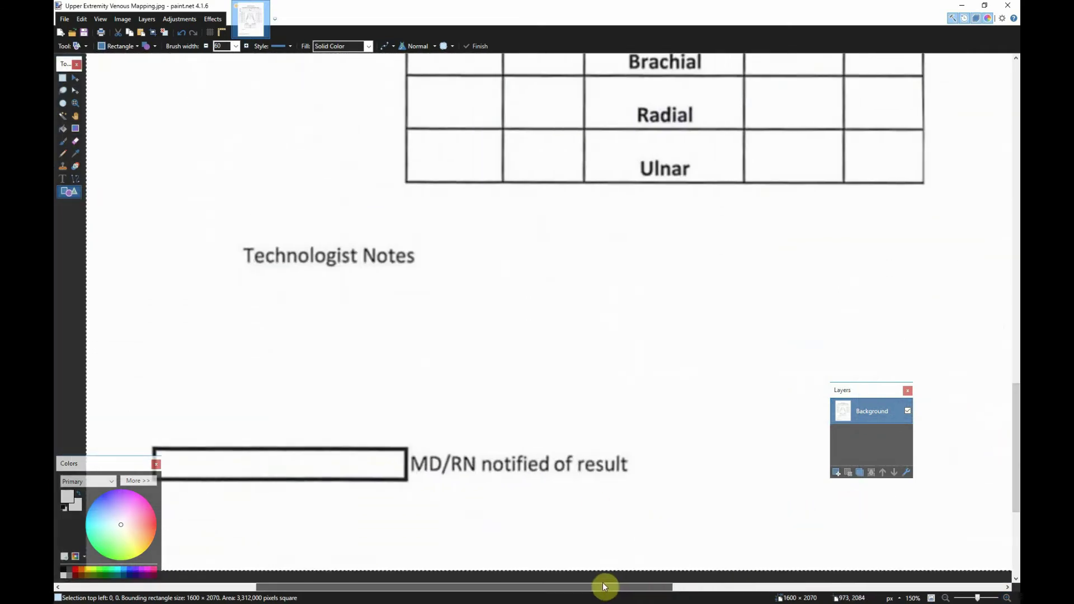
click(62, 77)
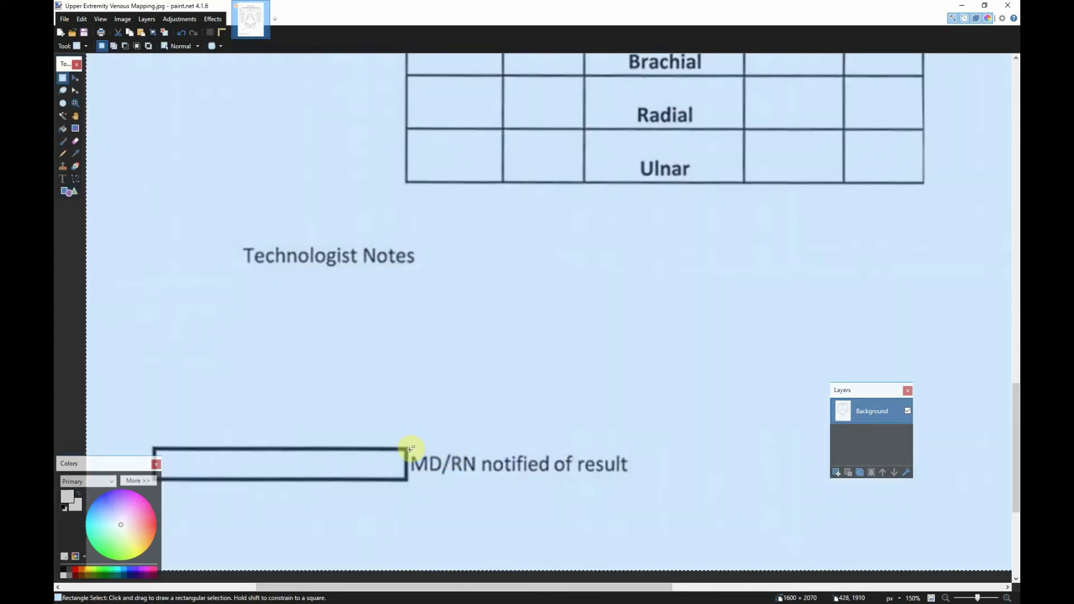
drag(412, 448, 631, 480)
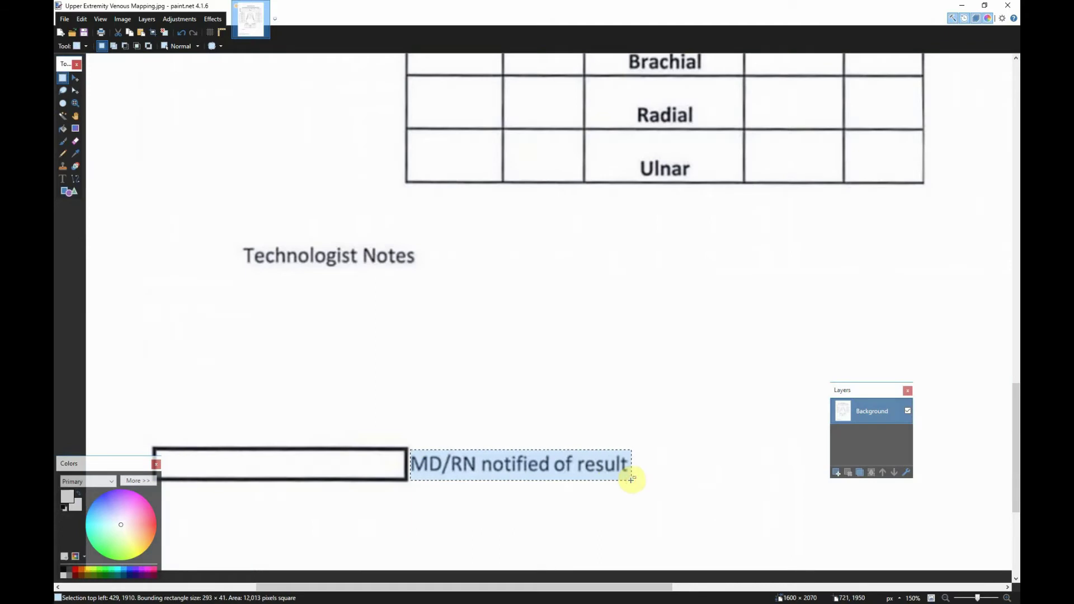
key(Delete)
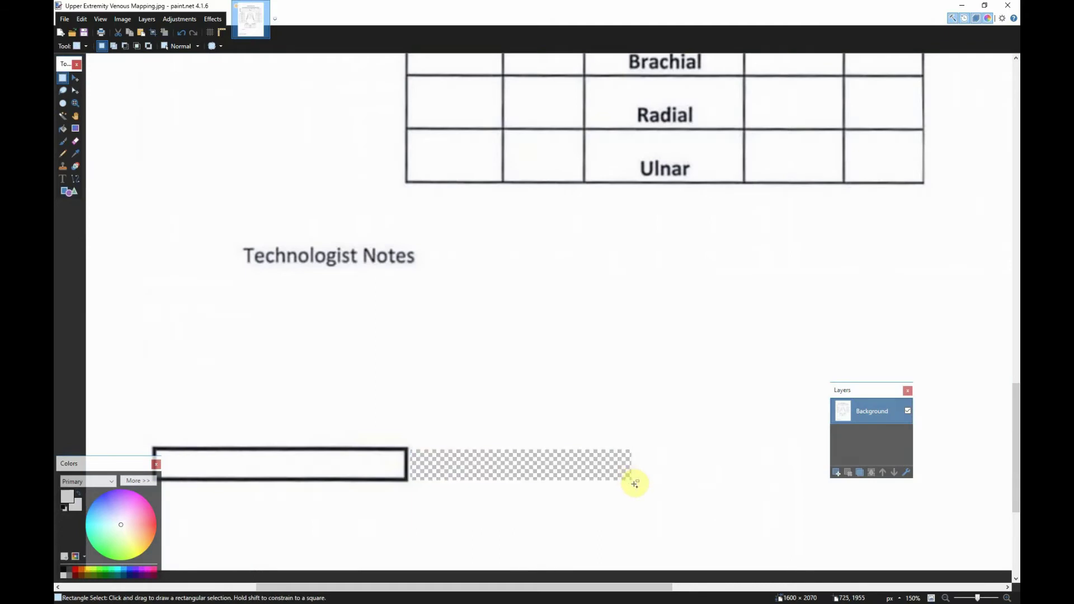
key(ctrl+v)
key(Right)
key(Right)
key(Right)
key(Right)
key(Right)
key(Right)
key(Right)
key(Right)
key(Right)
key(Right)
key(Right)
key(Right)
key(Right)
key(Right)
key(Right)
key(Right)
key(Right)
key(Right)
key(Right)
key(Right)
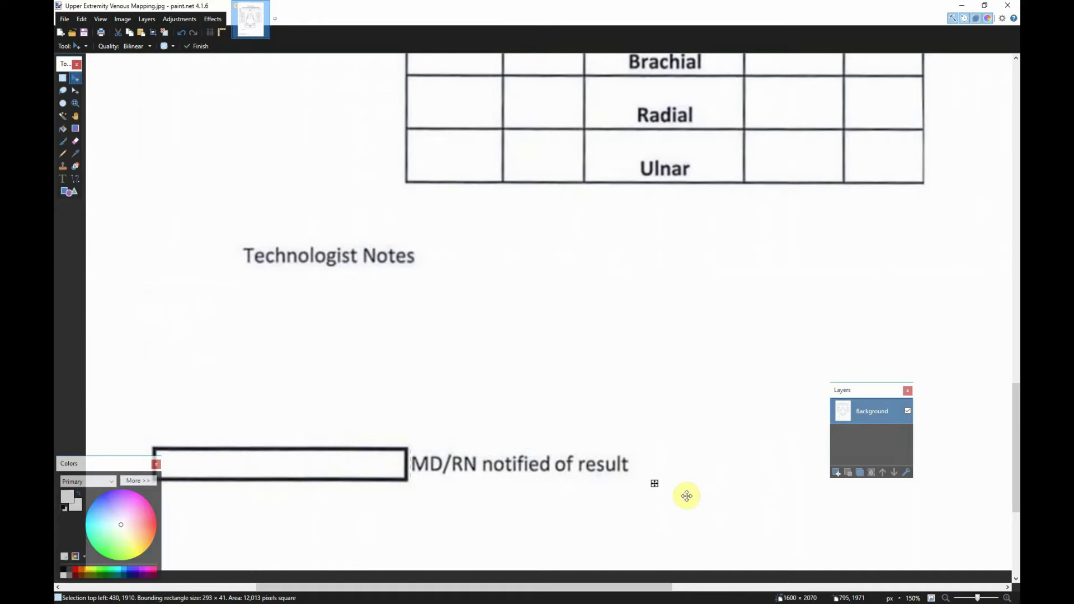
key(Right)
key(Right)
key(Right)
key(Right)
key(Right)
key(Right)
key(Right)
key(Right)
key(Right)
key(Right)
key(Right)
key(Right)
key(Right)
key(Right)
key(Right)
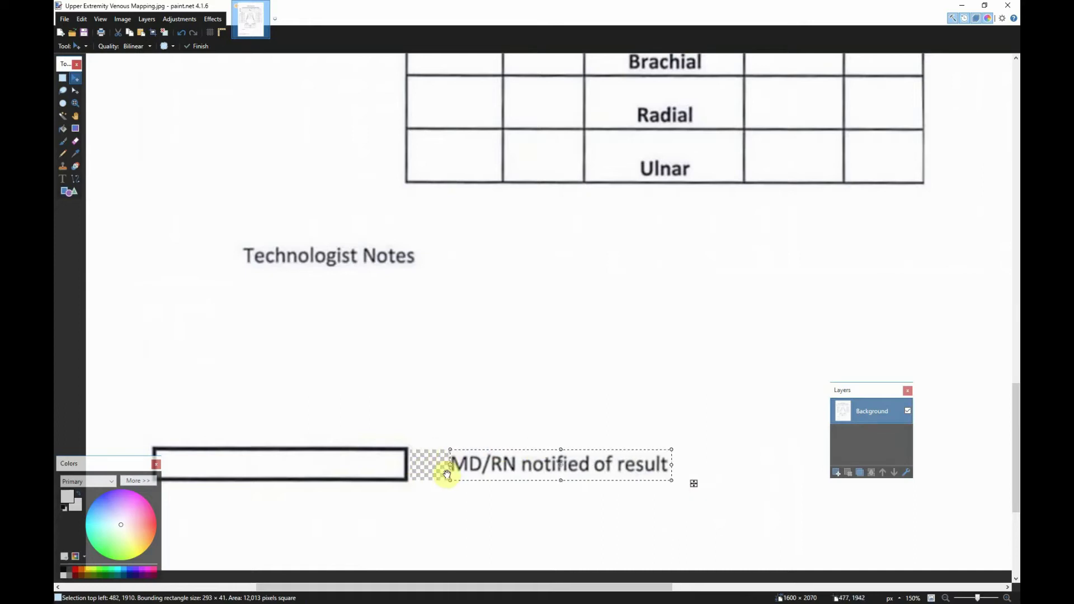
key(ctrl+a)
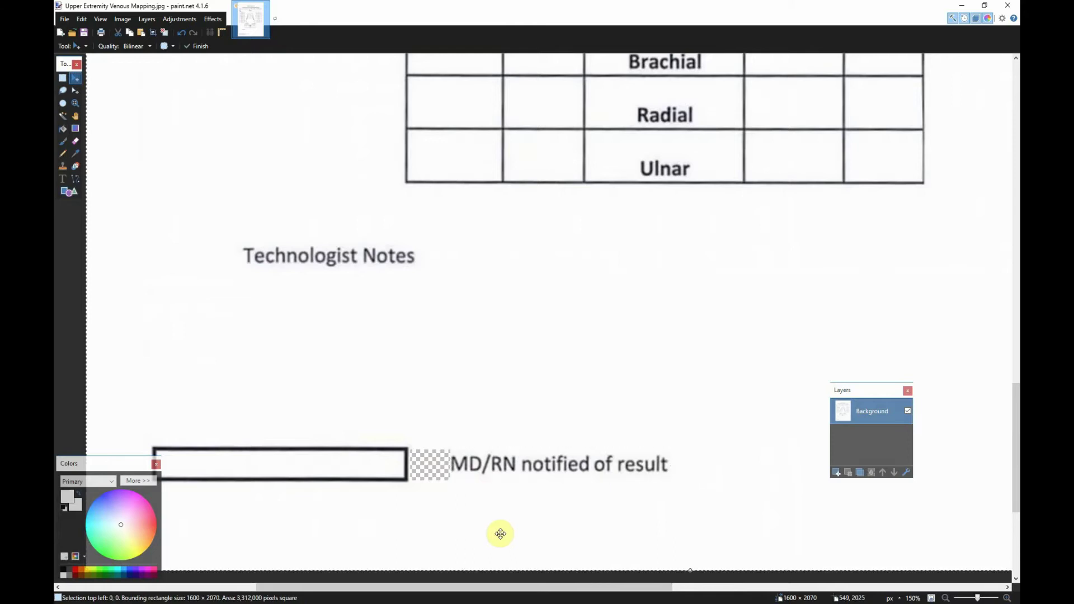
Cut the 'RN notified of result' text and paste it back as a movable piece
click(62, 78)
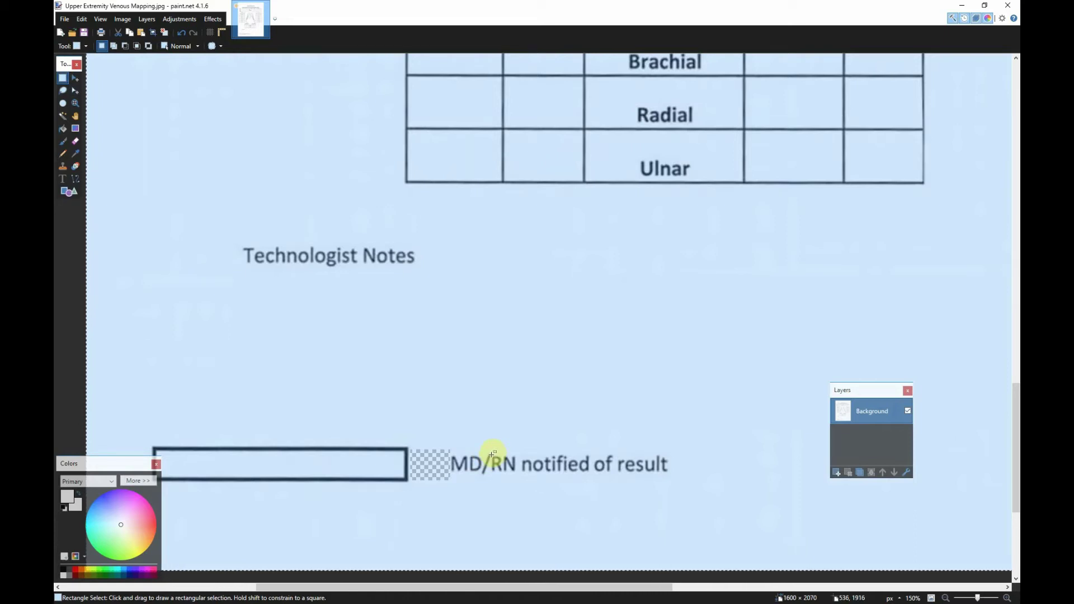
drag(491, 454, 524, 461)
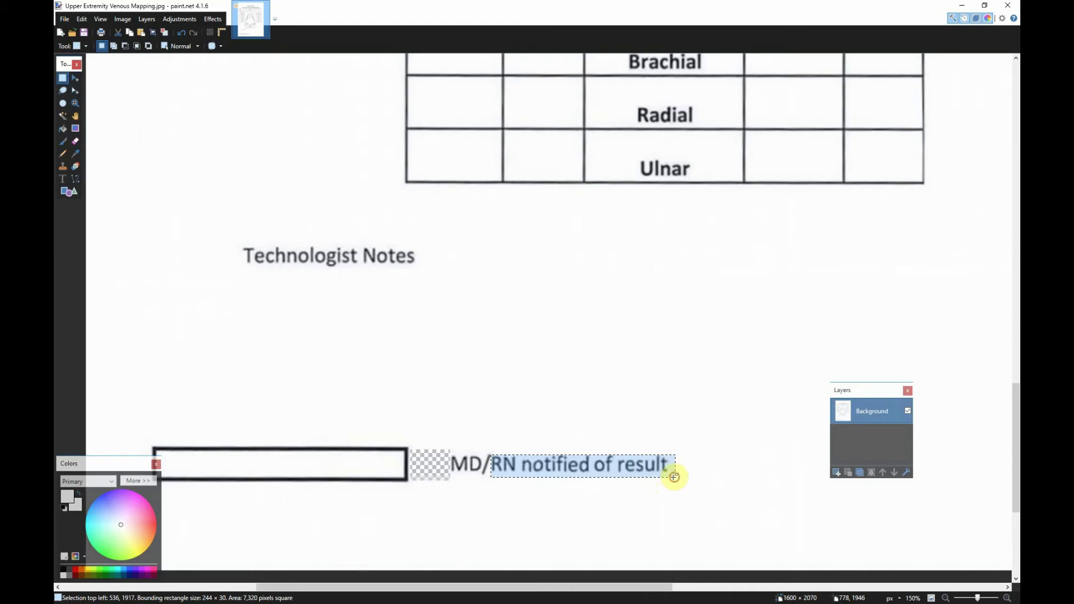
key(ctrl+x)
key(ctrl+v)
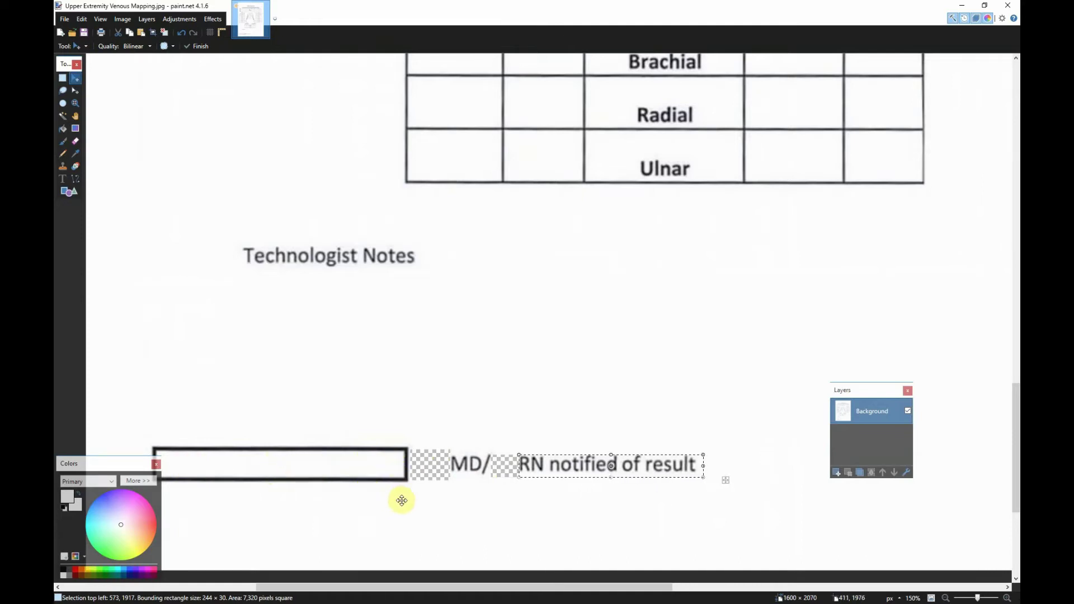
Flood-fill the transparent gaps left of MD/ and between MD/ and RN with white
click(65, 131)
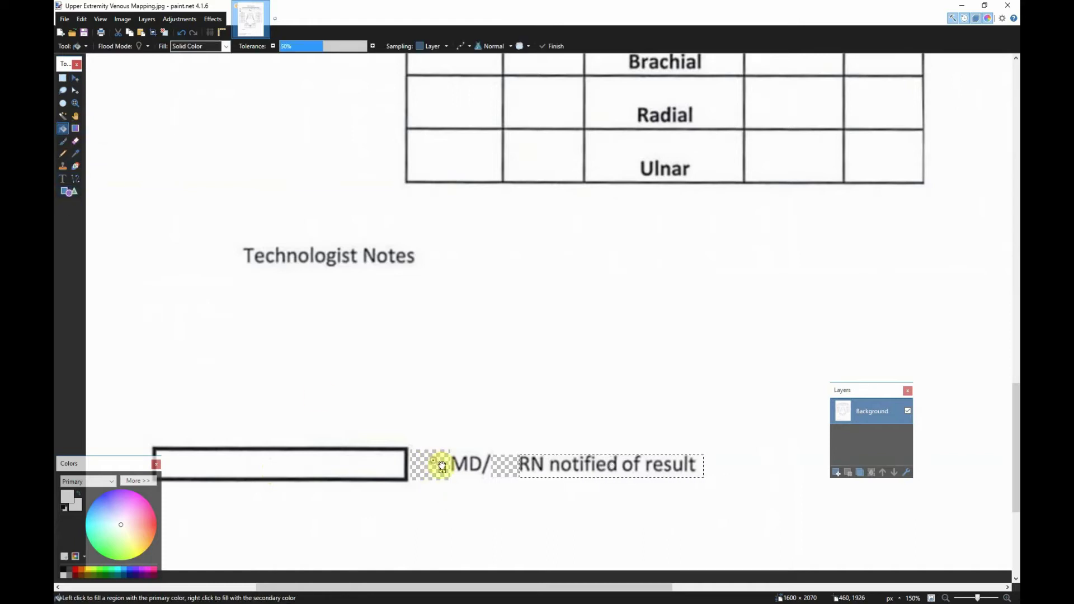
key(ctrl+a)
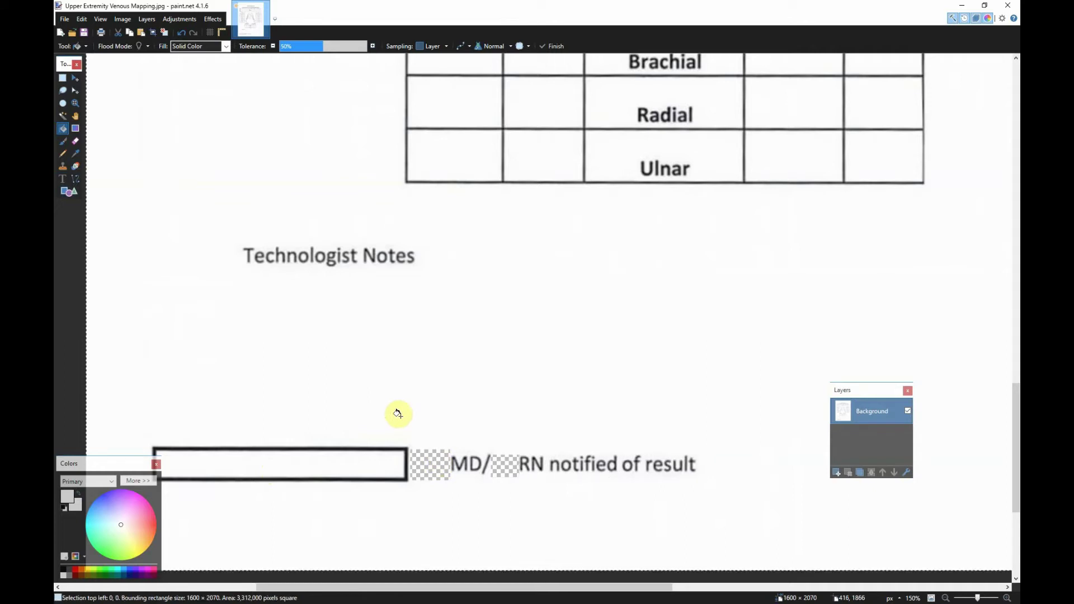
click(415, 460)
click(493, 464)
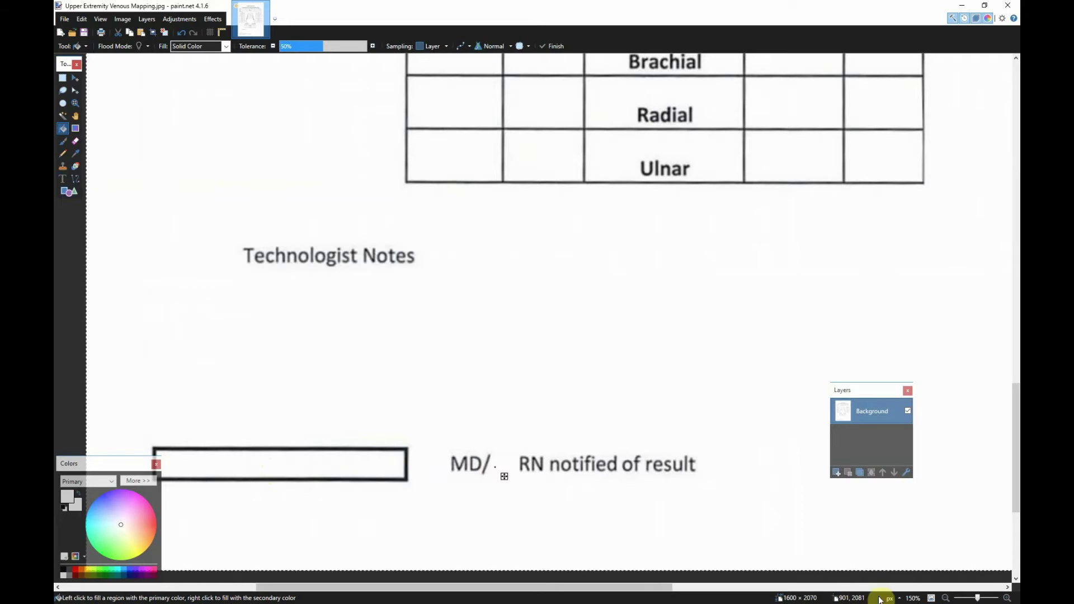
Save the report back to Upper Extremity Venous Mapping.jpg and close paint.net
click(930, 598)
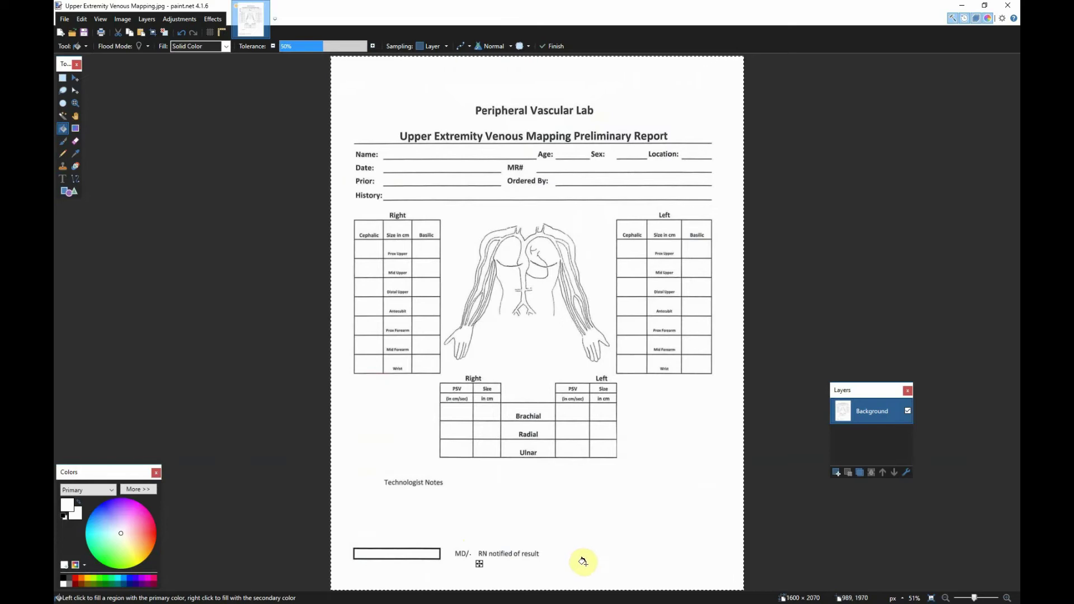
click(84, 32)
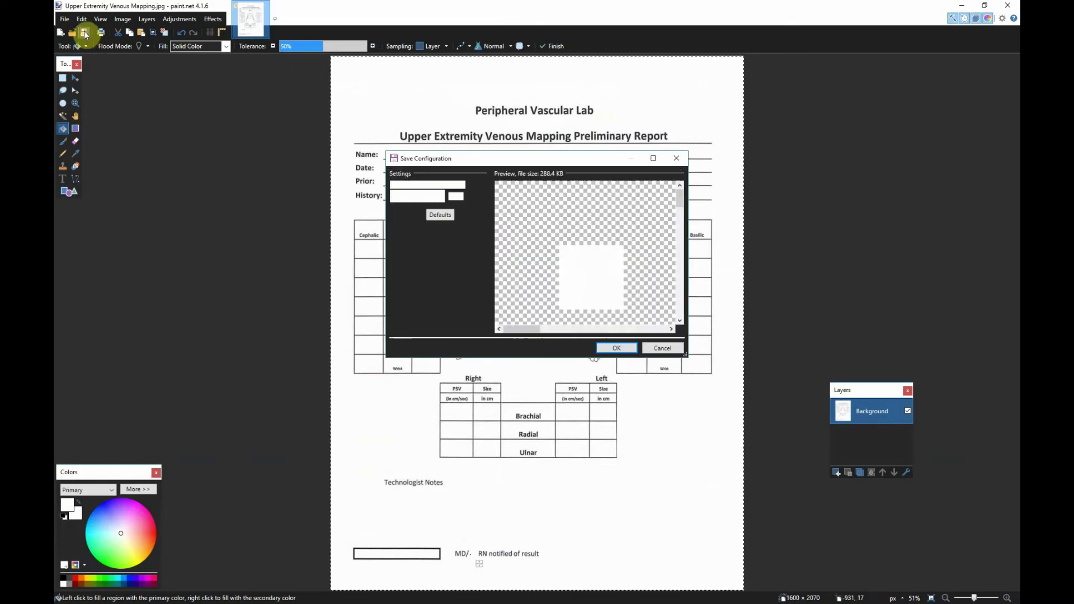
click(629, 348)
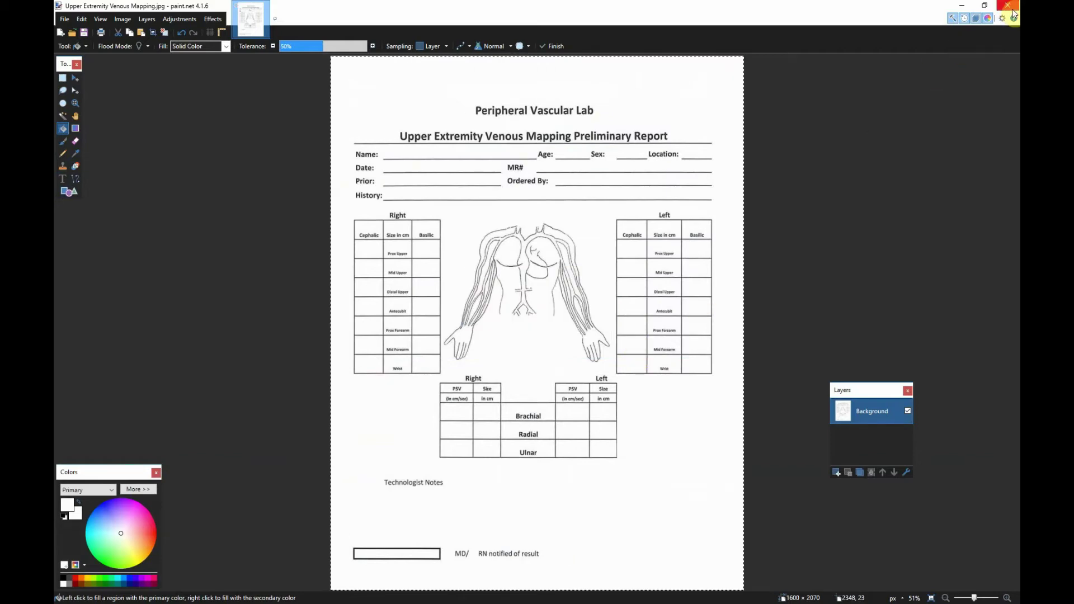
click(1008, 5)
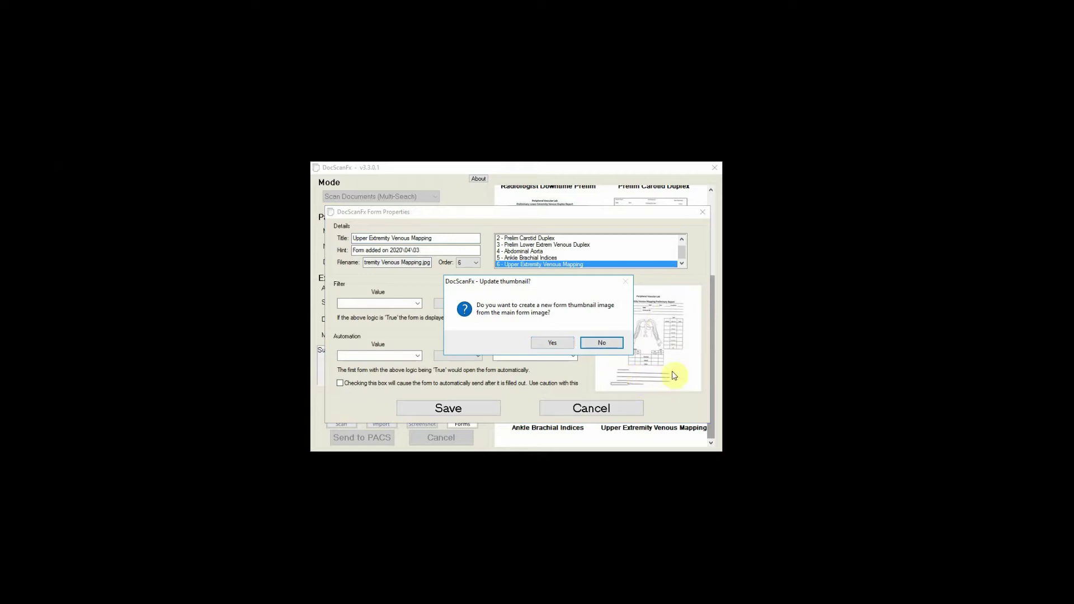
Accept the new thumbnail, save the form properties, and open the Upper Extremity Venous Mapping template for editing
click(552, 345)
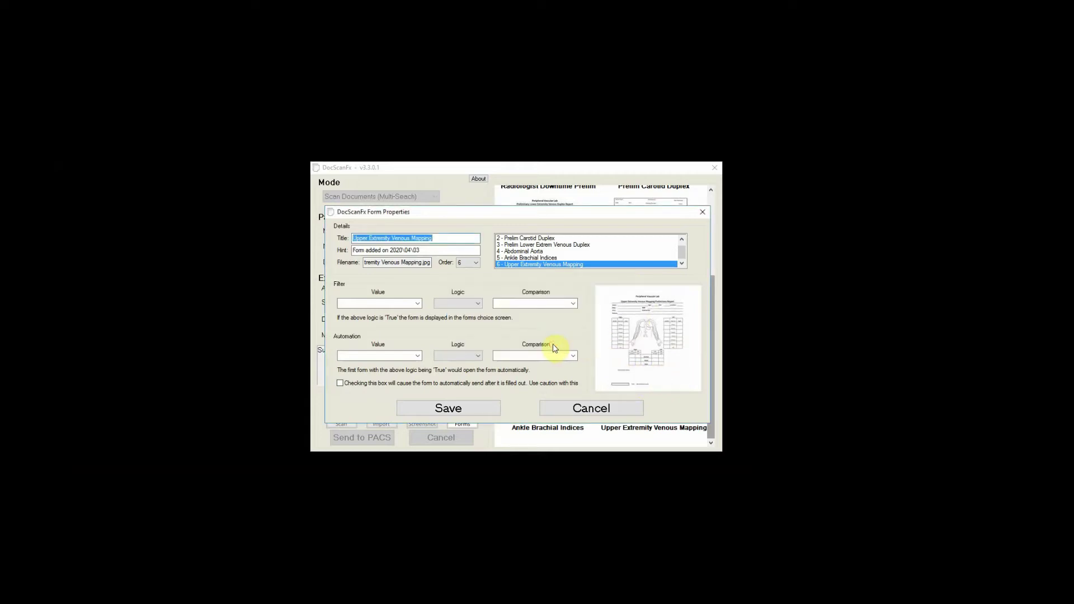
click(482, 412)
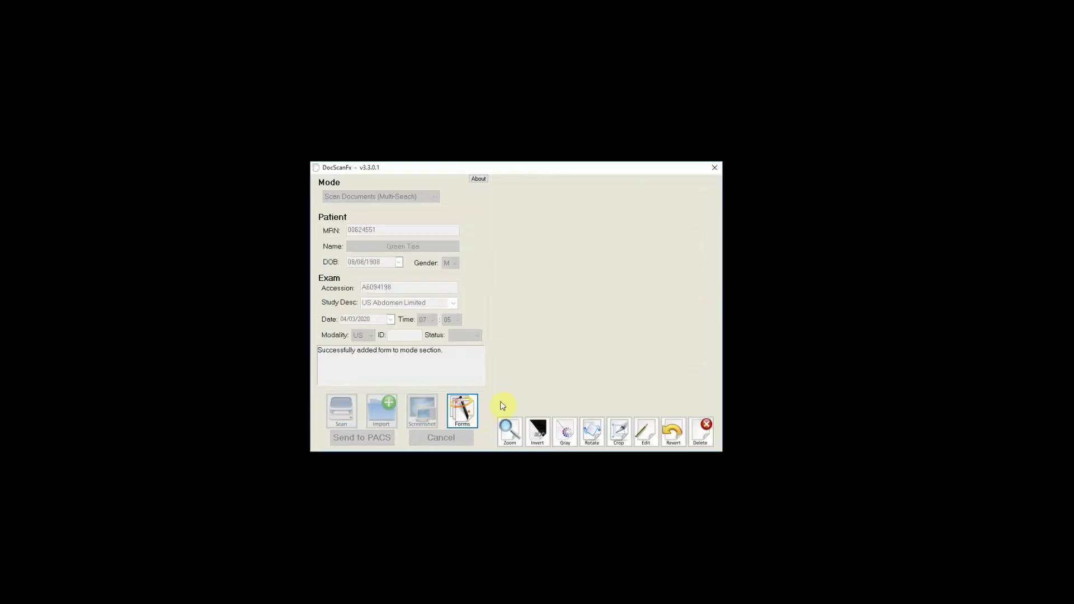
scroll(560, 374, down, 3)
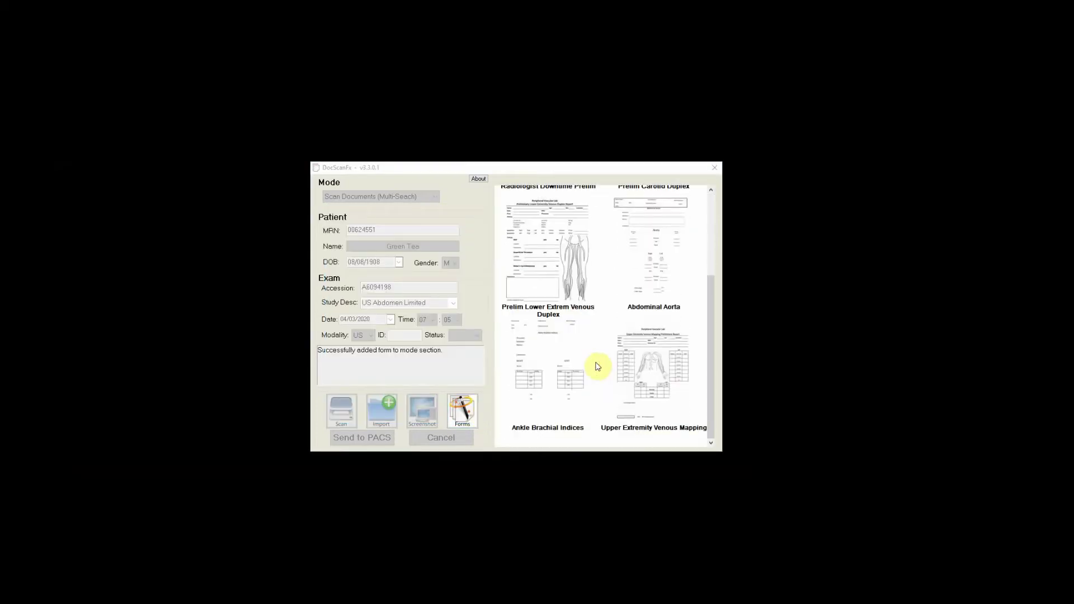
right_click(656, 364)
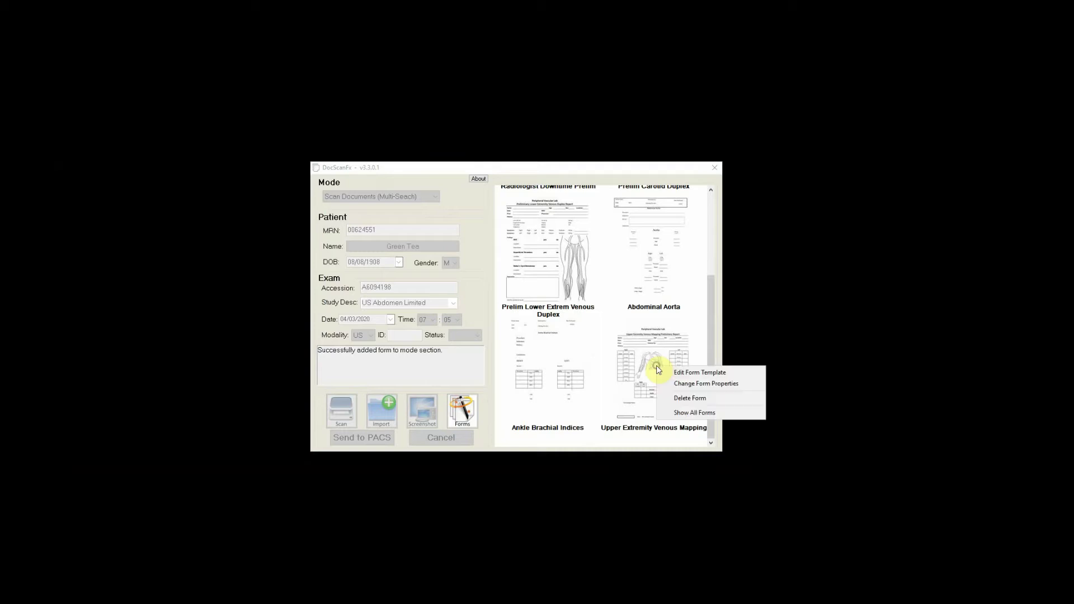
click(727, 372)
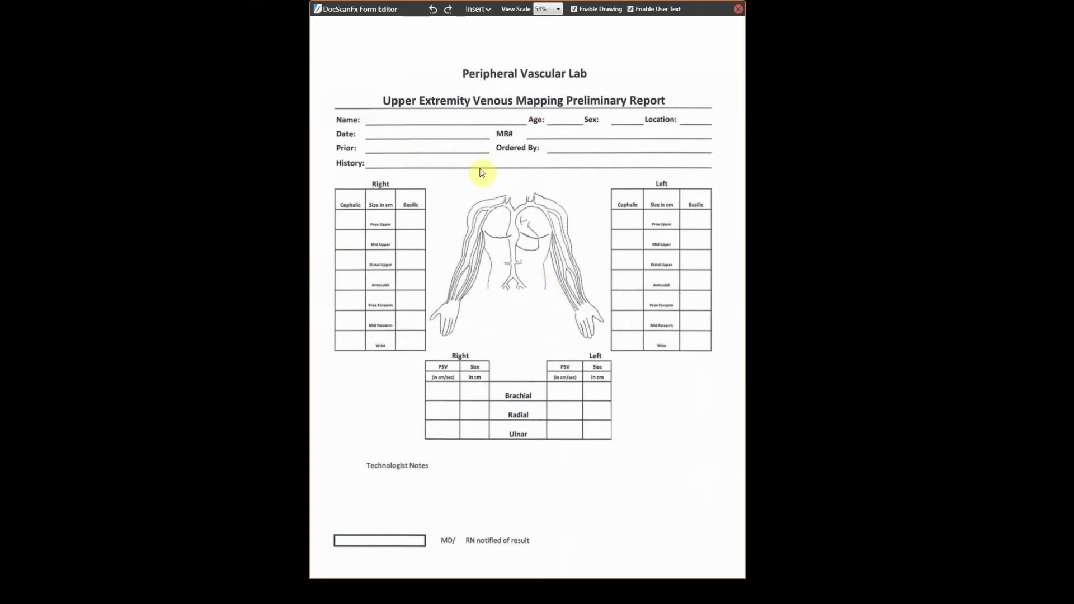
Insert a one-line text field on the Name line with font size 30
right_click(369, 114)
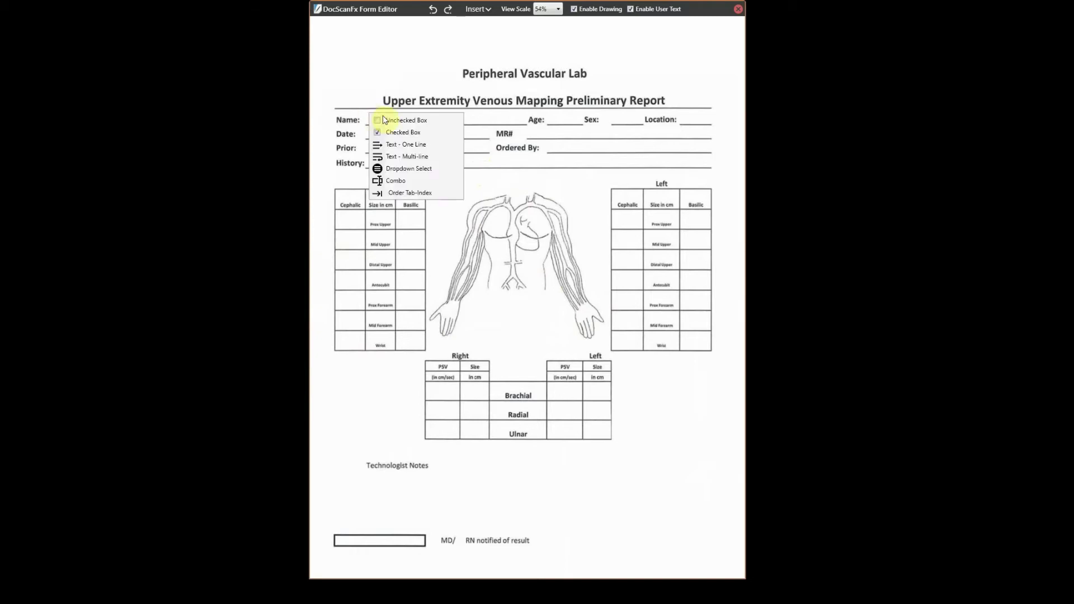
click(431, 147)
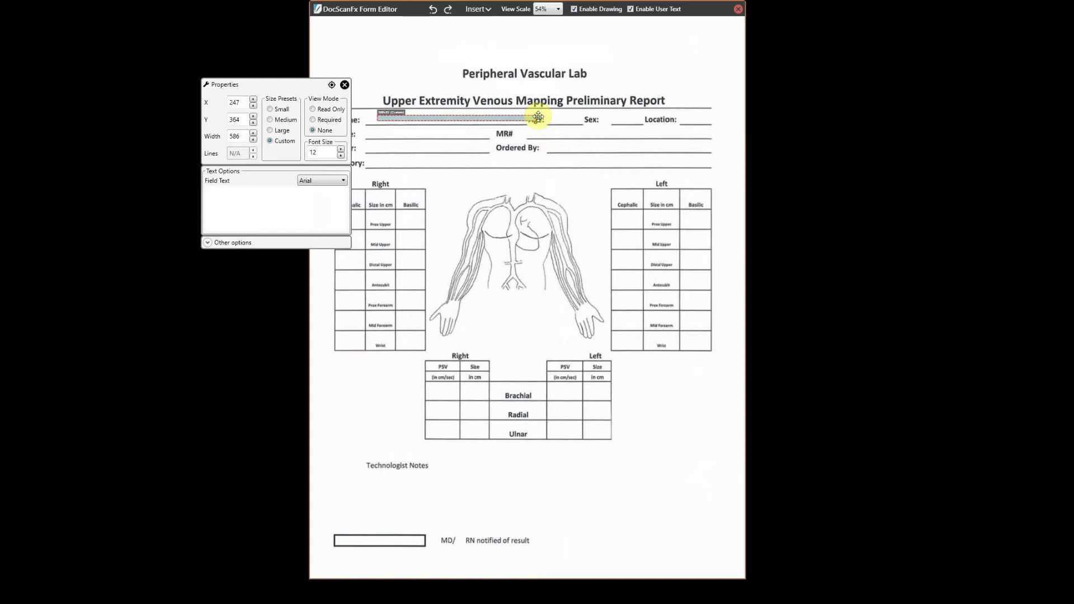
drag(538, 117, 526, 114)
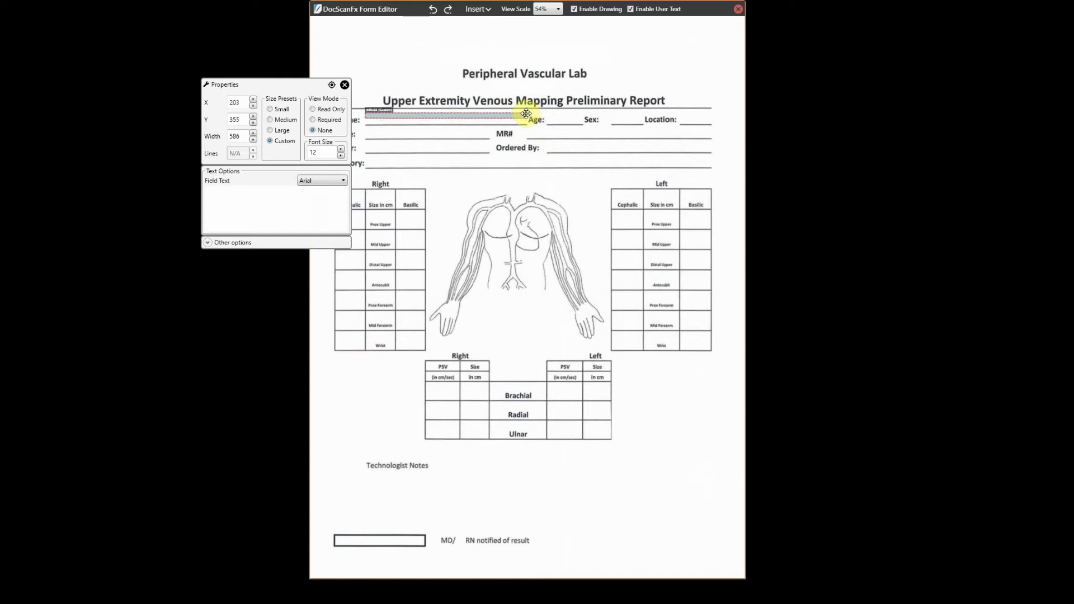
drag(340, 148, 340, 149)
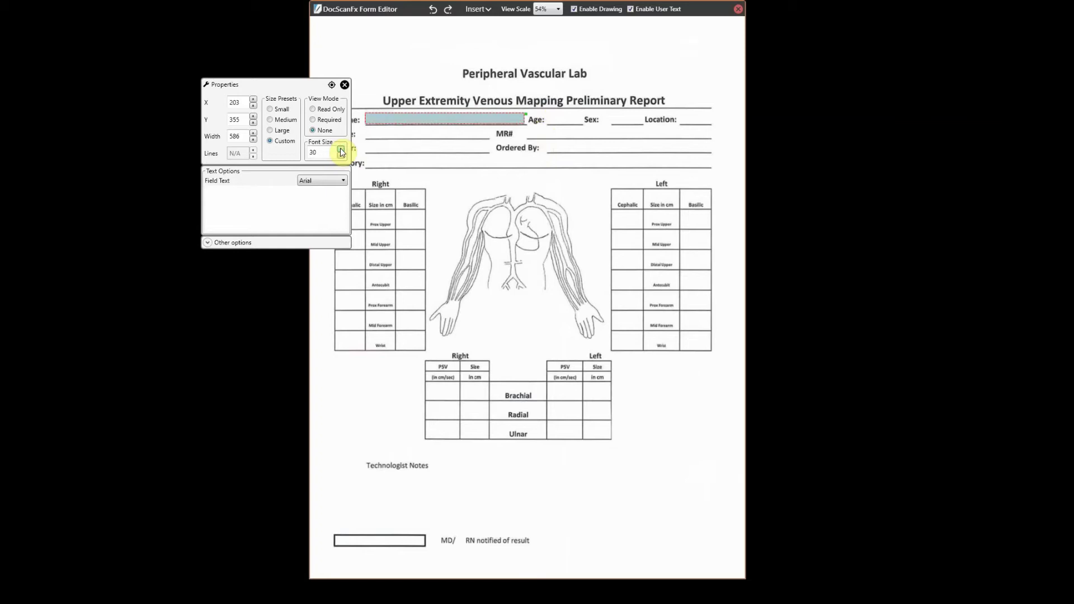
drag(340, 149, 340, 149)
click(342, 156)
drag(526, 114, 526, 115)
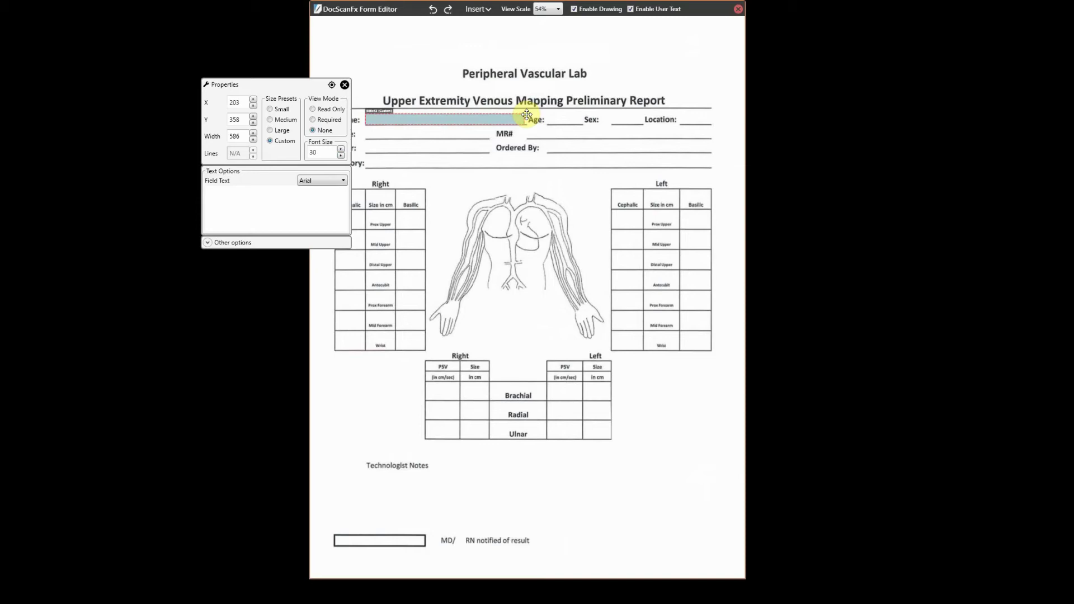
drag(526, 115, 528, 115)
drag(264, 85, 510, 178)
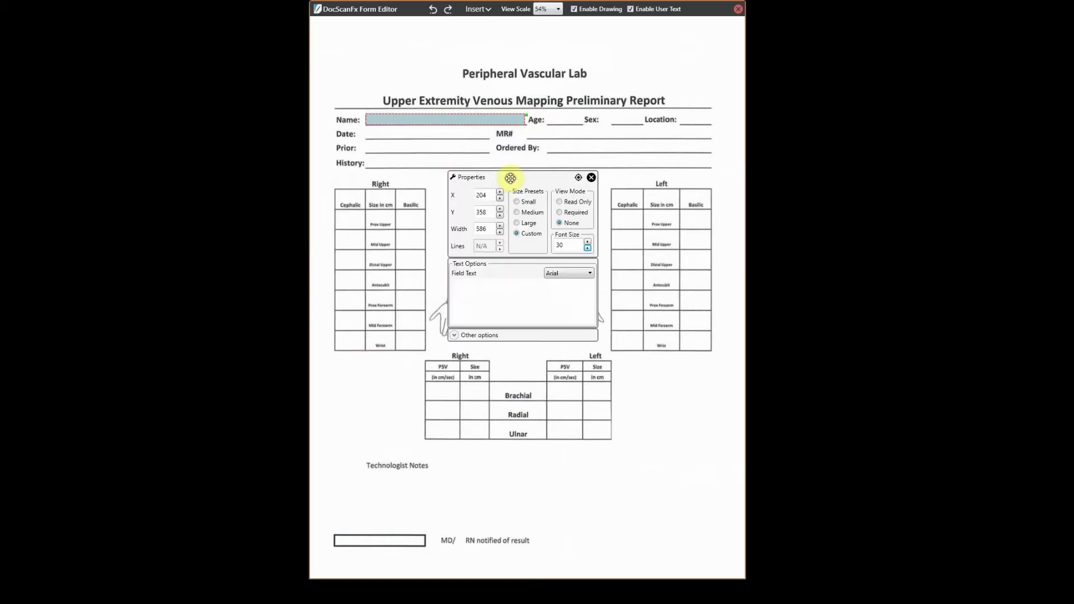
Name the field Name, fill it with {{Patient Name}}, and make it read-only
click(455, 336)
text(Name)
click(483, 303)
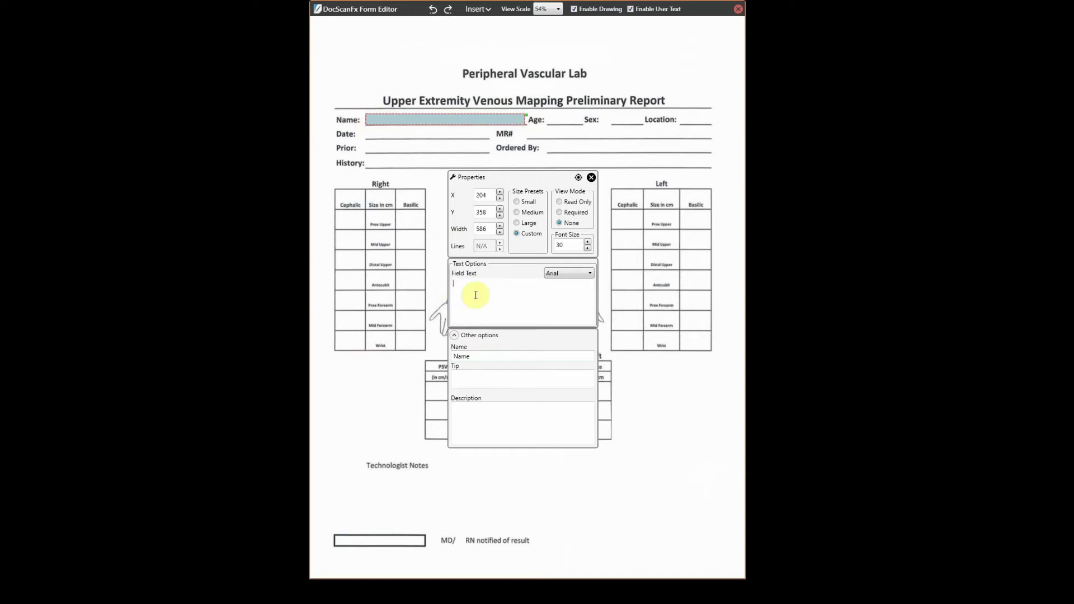
text({)
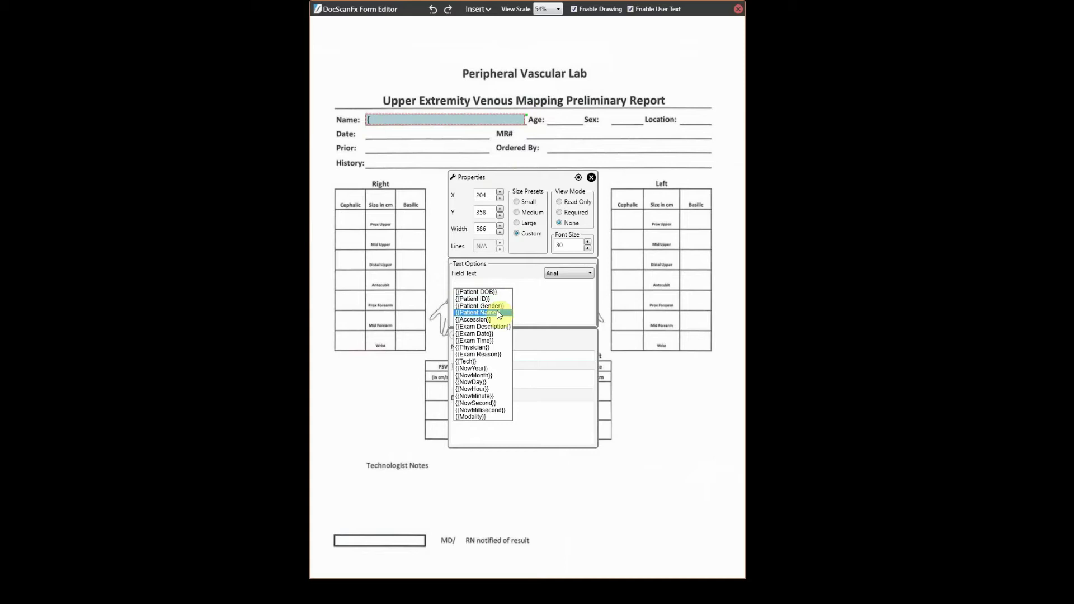
click(497, 313)
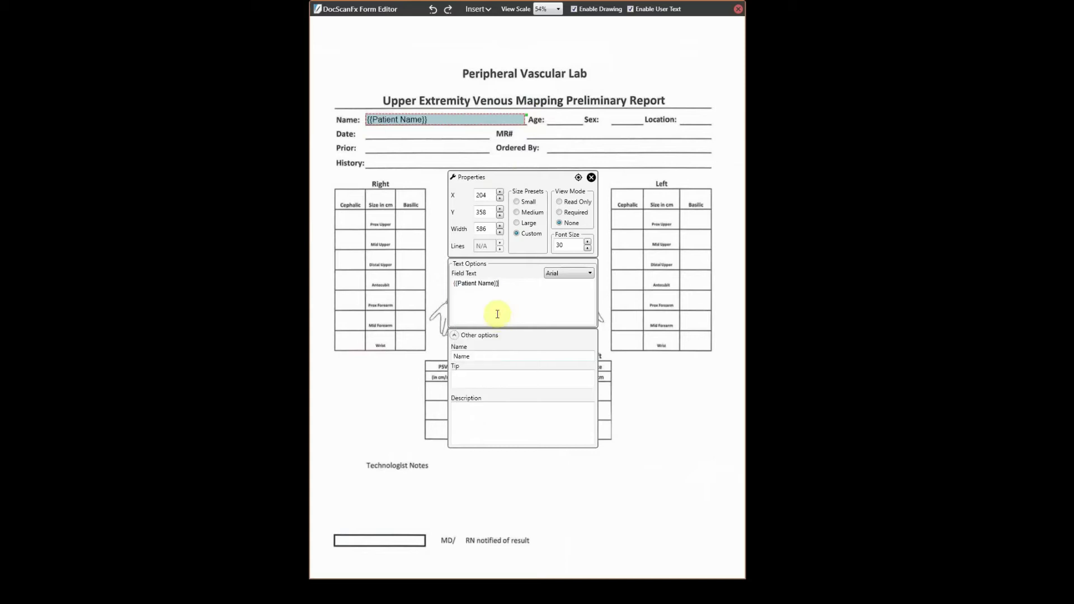
click(561, 202)
click(591, 178)
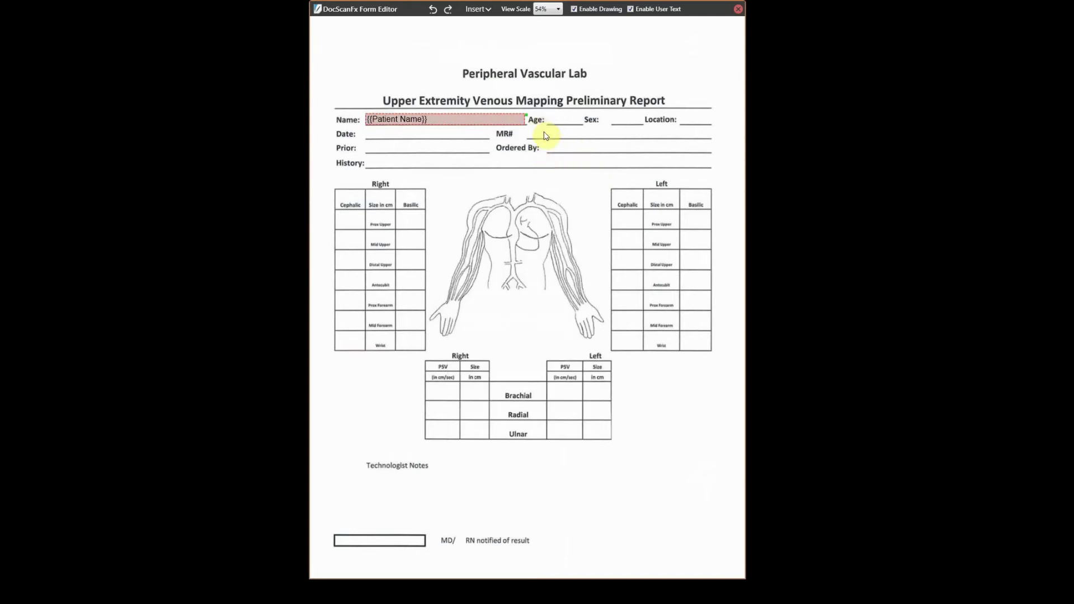
Save the Patient Name field's size as the Medium preset
right_click(553, 151)
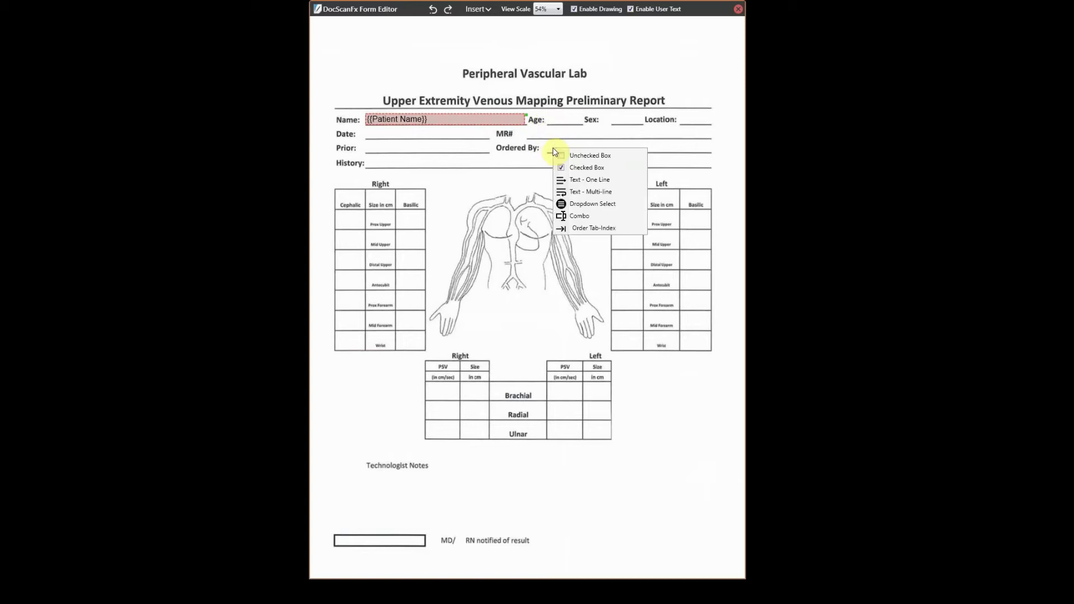
click(441, 120)
right_click(442, 121)
mouse_move(473, 139)
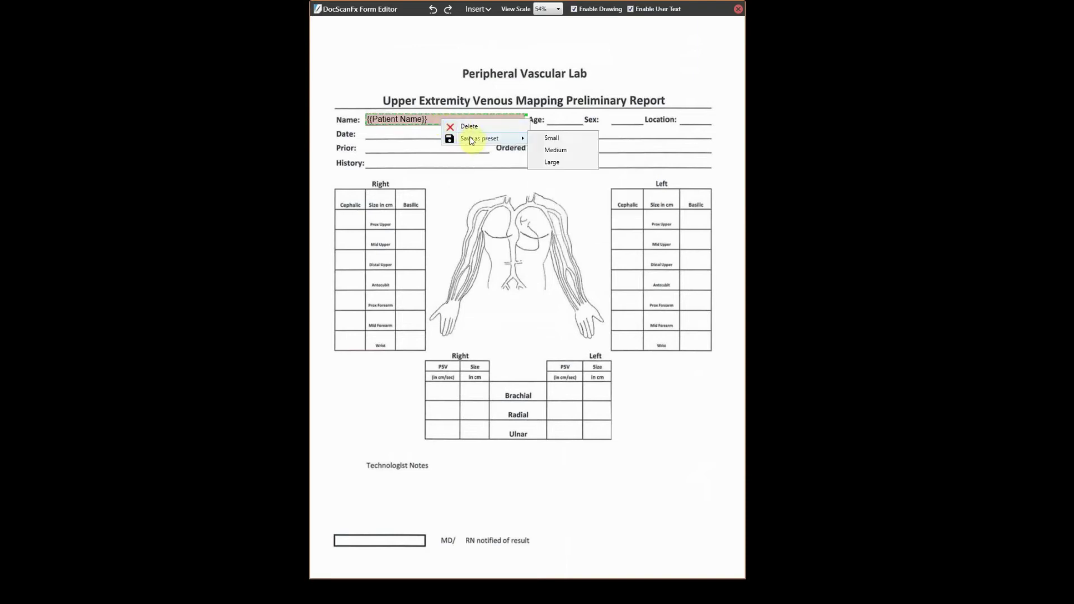
click(563, 149)
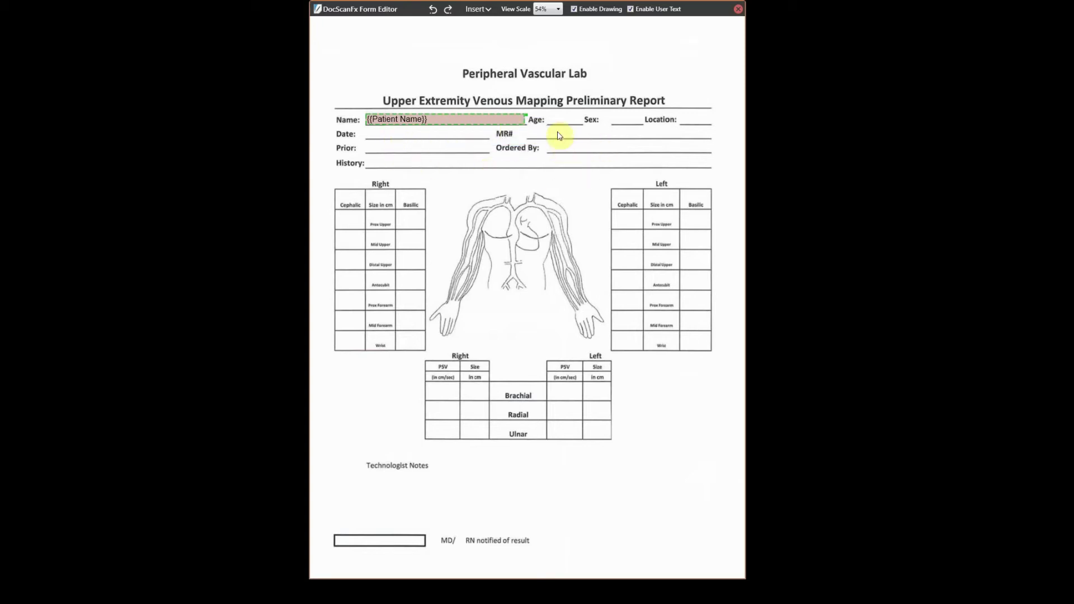
double_click(473, 119)
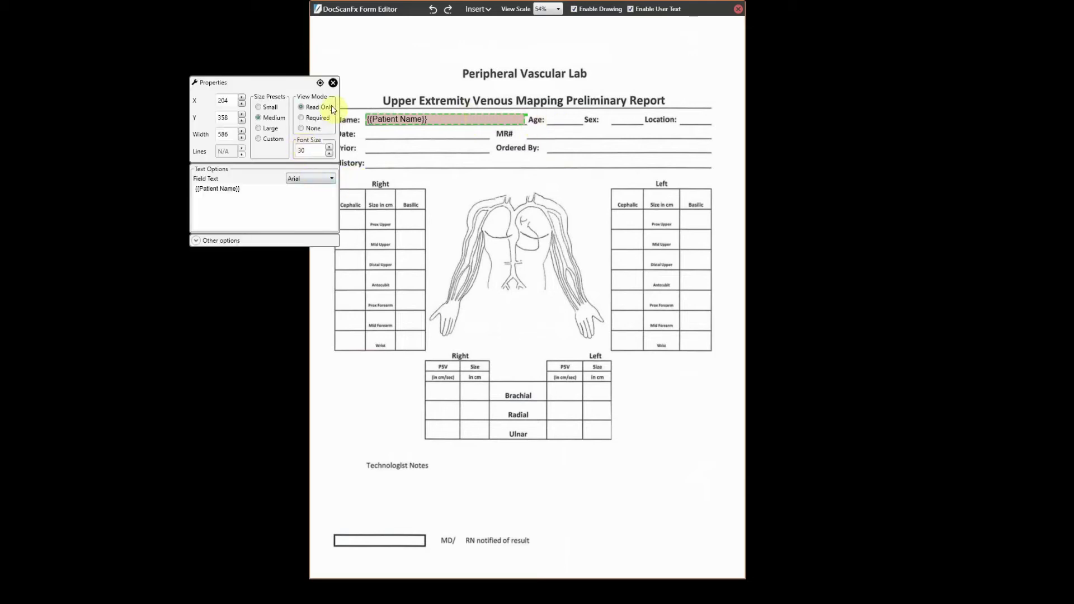
click(332, 83)
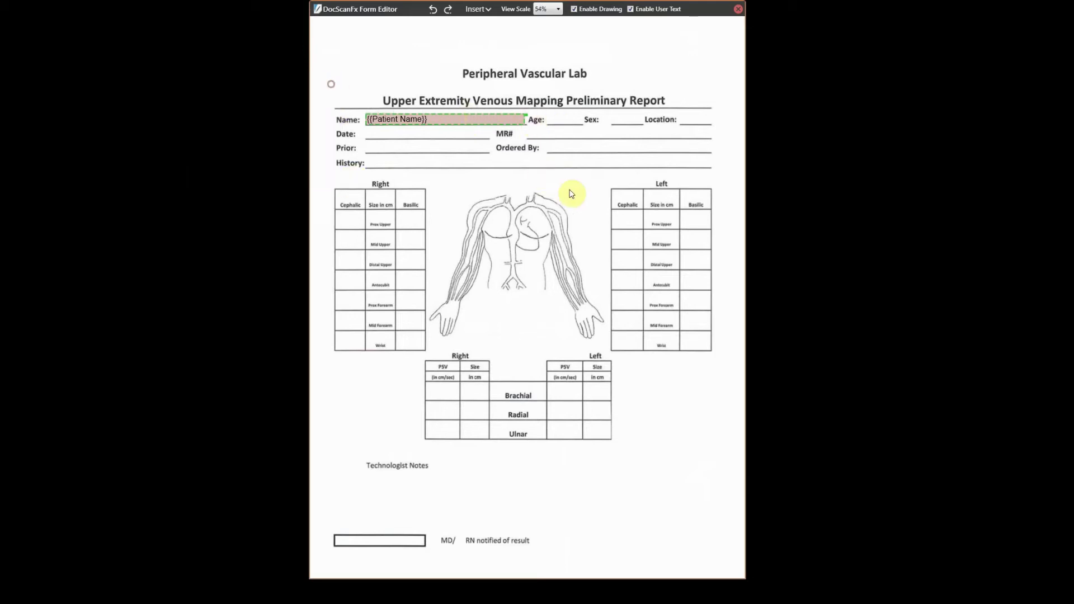
Insert a Medium-preset one-line text field on the Age line, shrink it, and name it Age
right_click(551, 116)
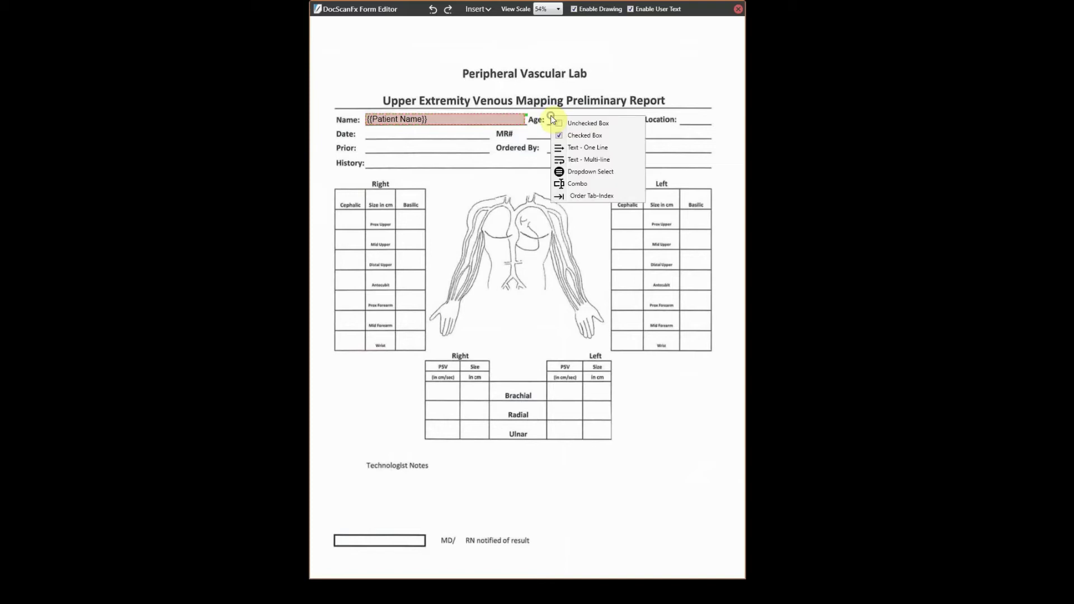
click(590, 148)
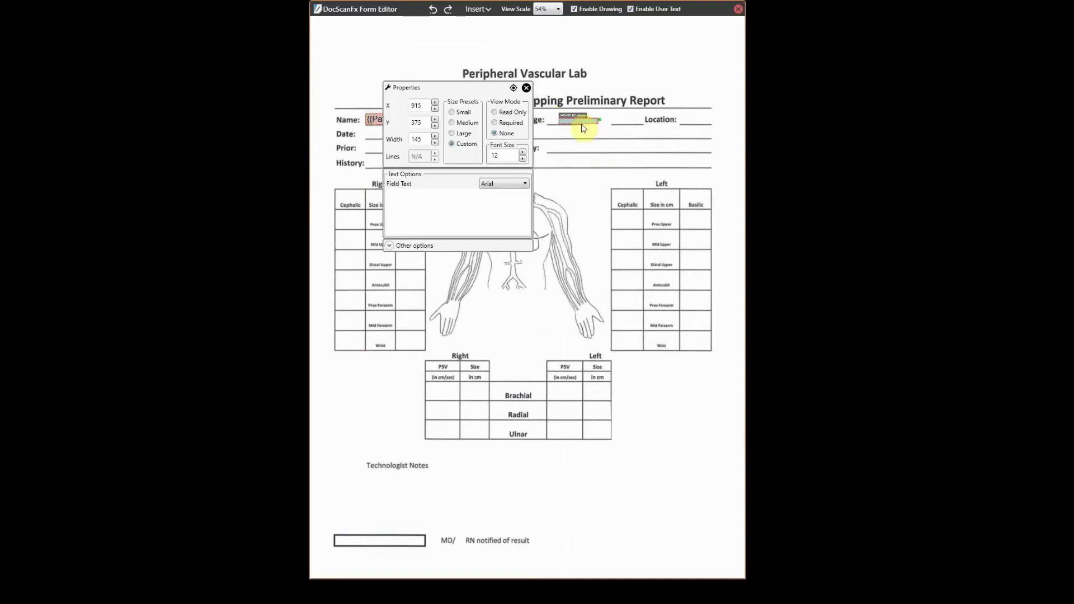
click(452, 122)
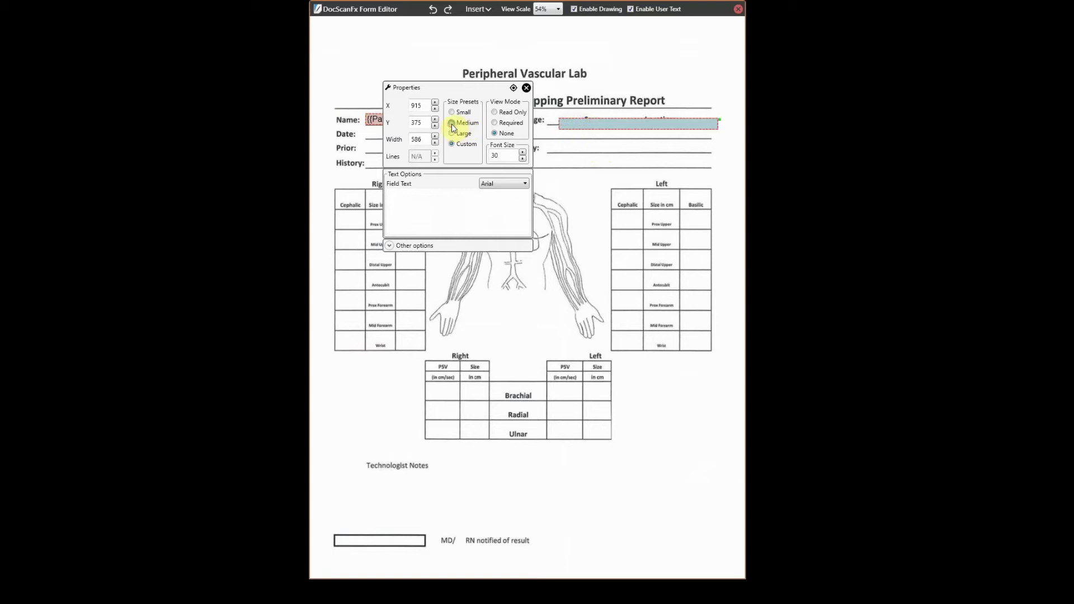
drag(716, 124, 577, 116)
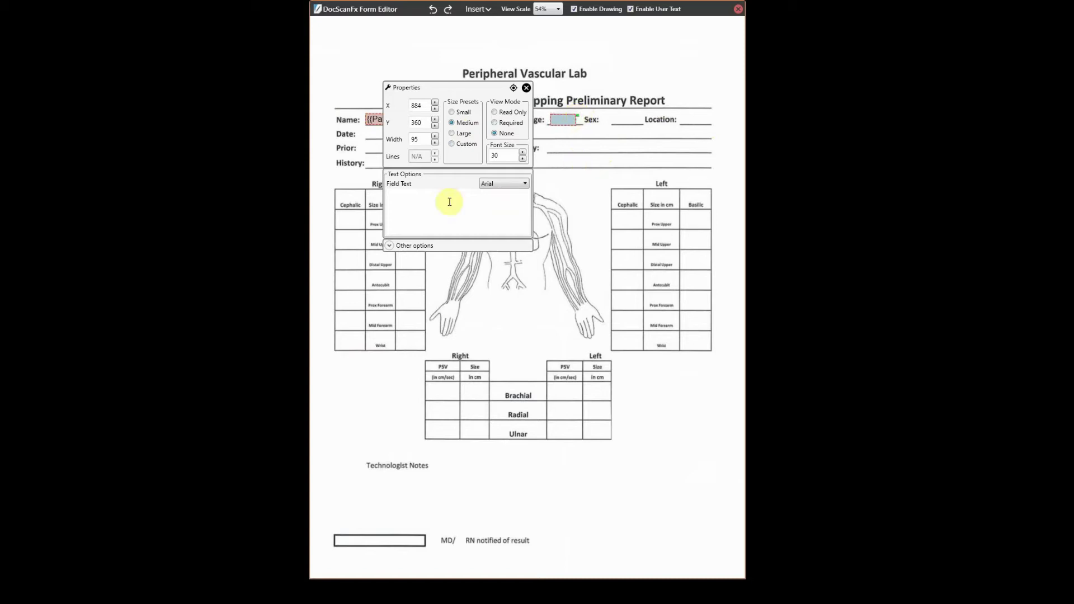
click(389, 246)
click(416, 266)
text(Age)
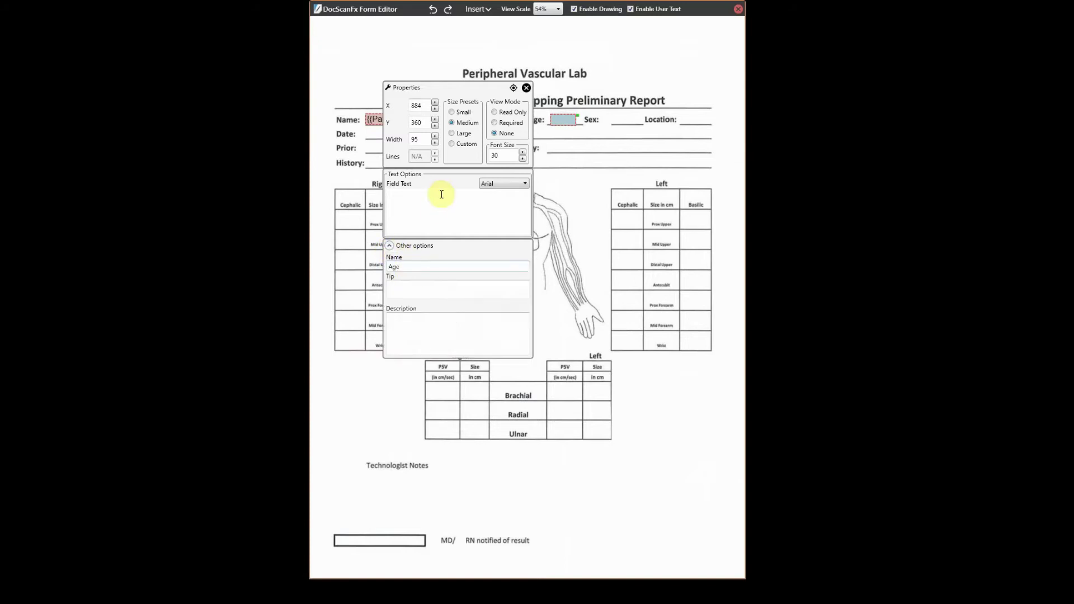
click(527, 88)
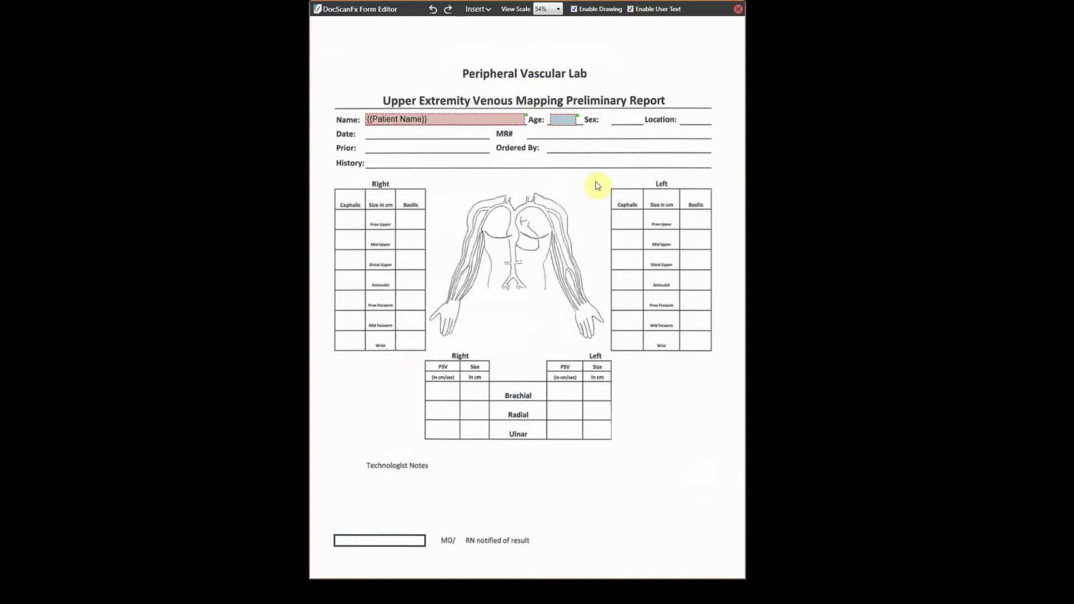
Store the compact Age field's current size under the Small preset
right_click(609, 130)
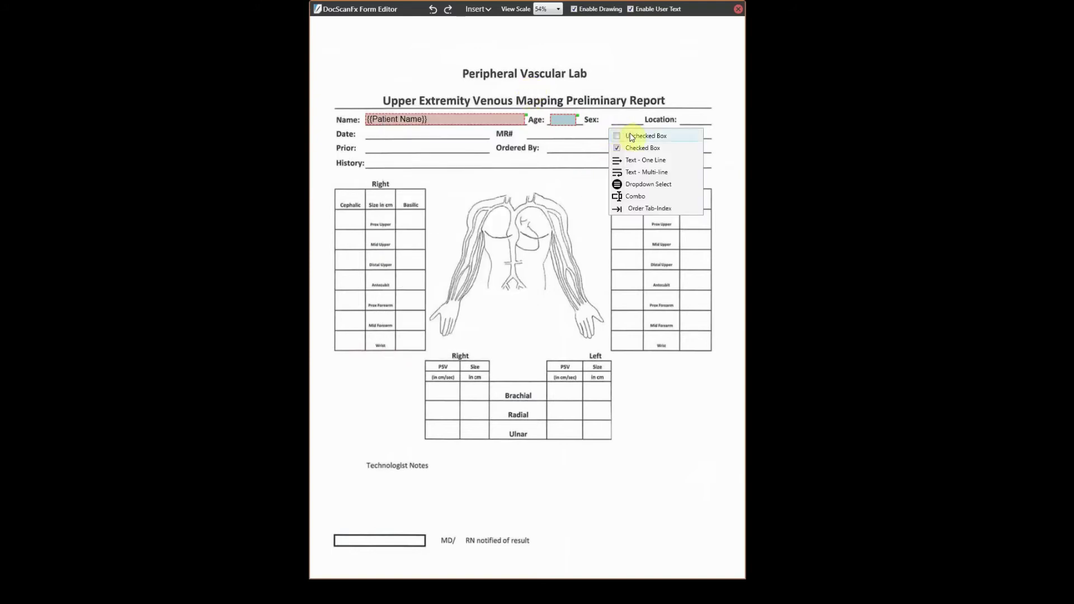
click(594, 136)
right_click(560, 120)
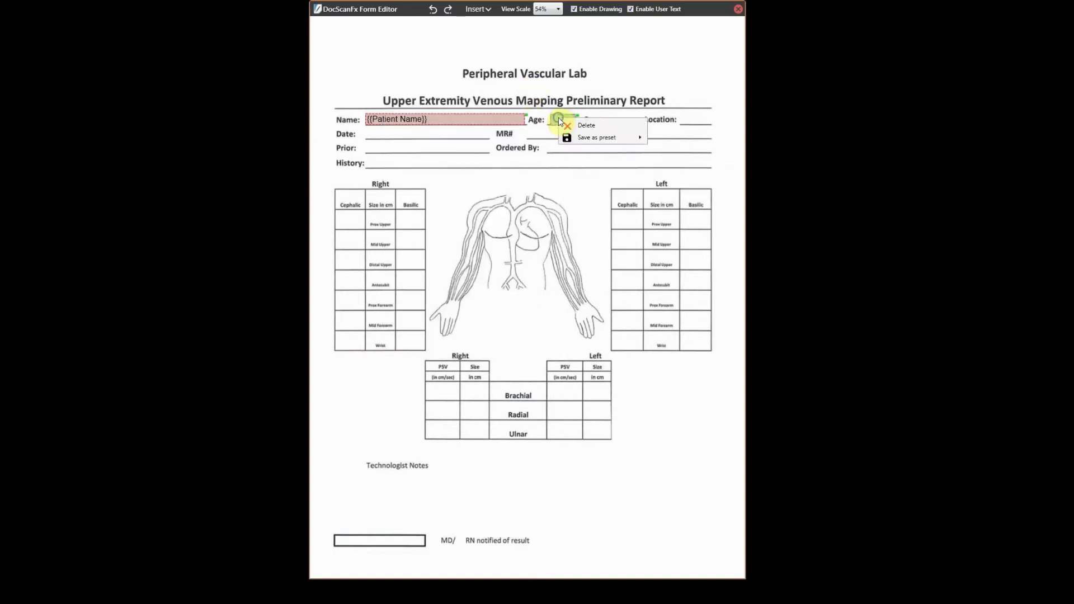
mouse_move(599, 137)
click(669, 137)
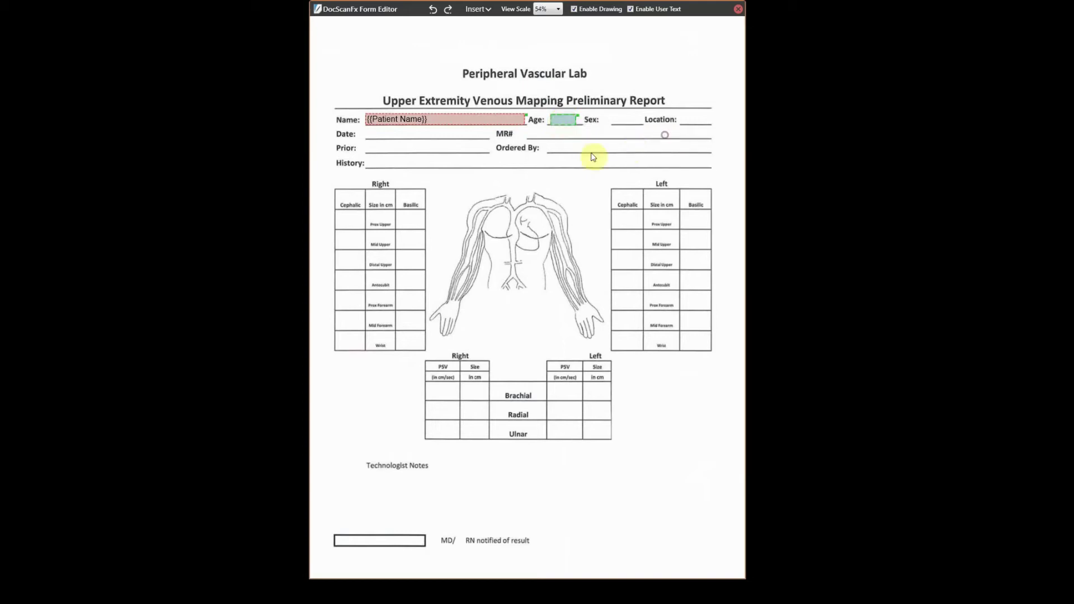
right_click(604, 149)
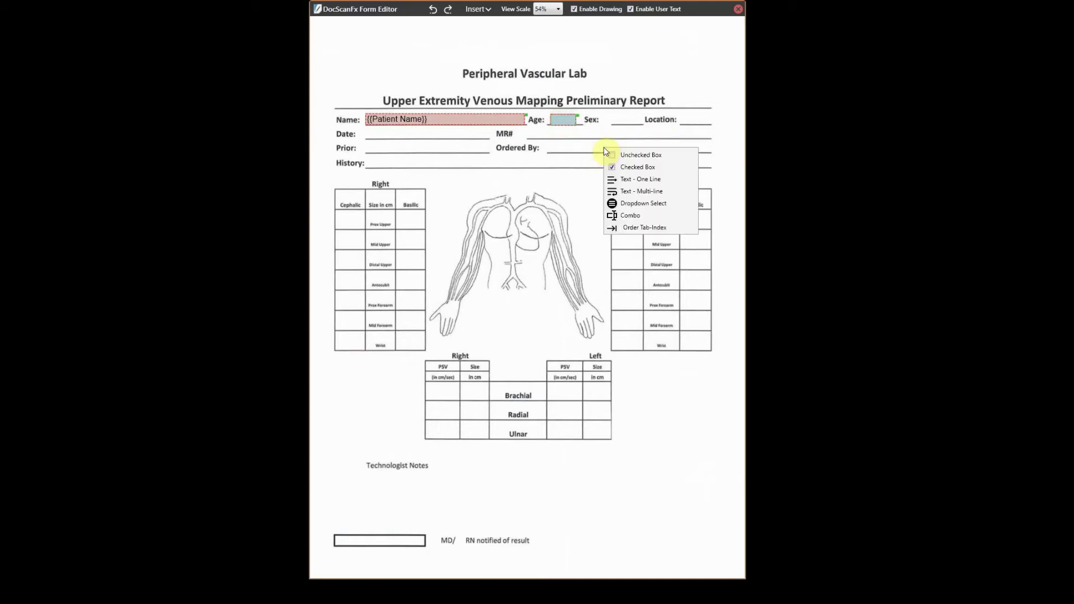
click(563, 119)
right_click(562, 120)
mouse_move(599, 142)
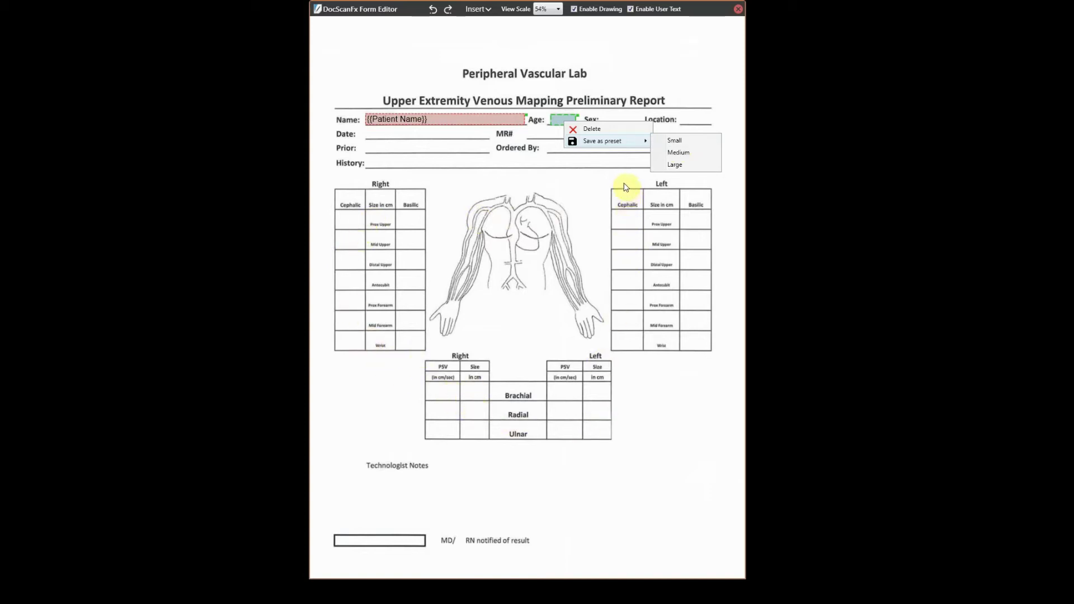
click(598, 184)
right_click(596, 129)
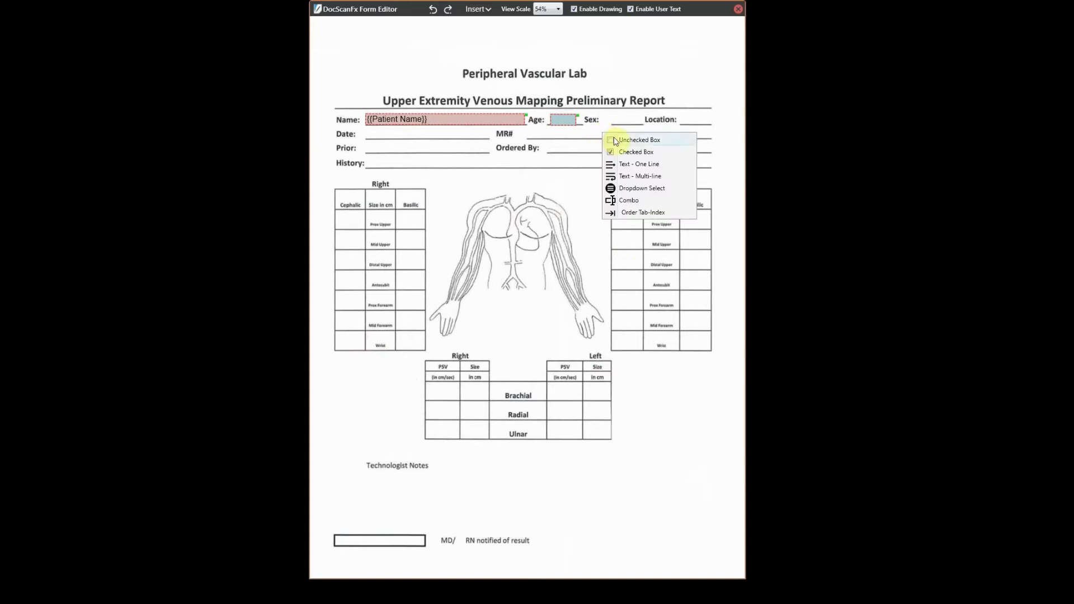
Insert a Small-preset text field by MR#, showing {{Patient Gender}}, named Sex and read-only
click(636, 165)
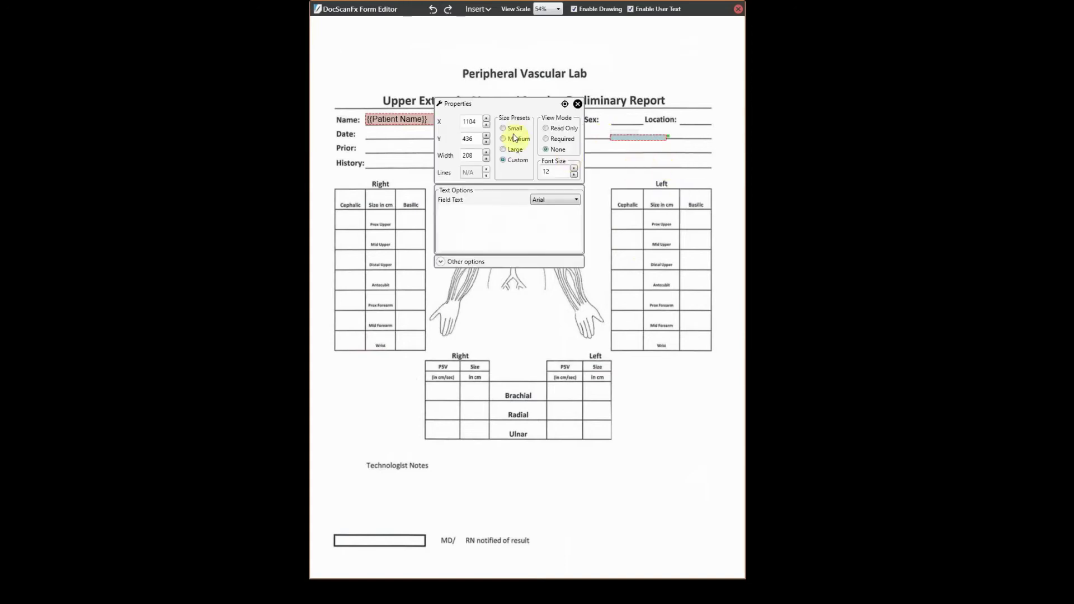
click(510, 128)
click(496, 223)
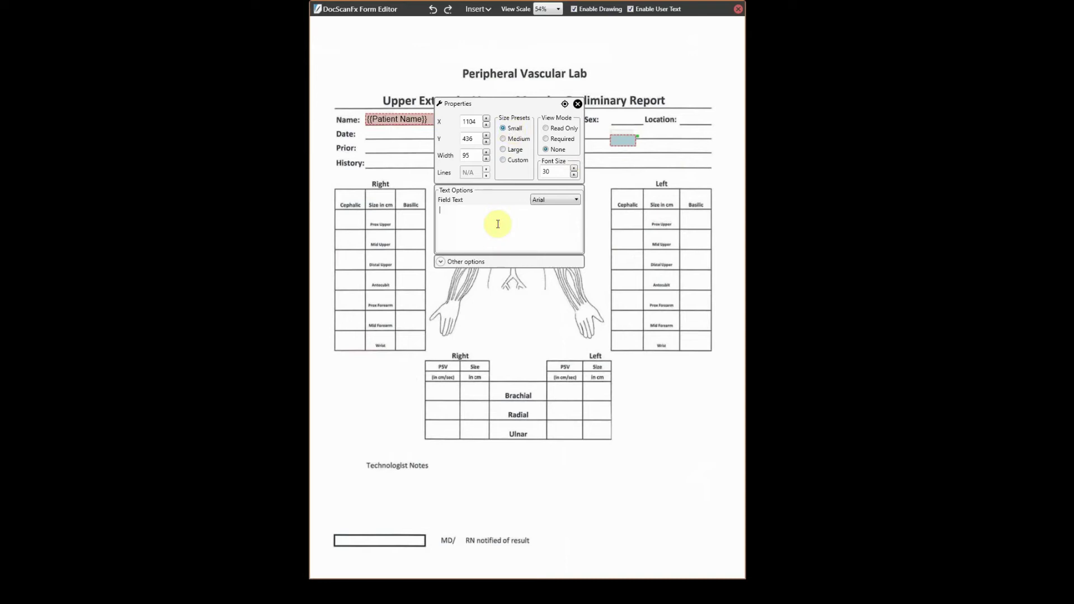
text({)
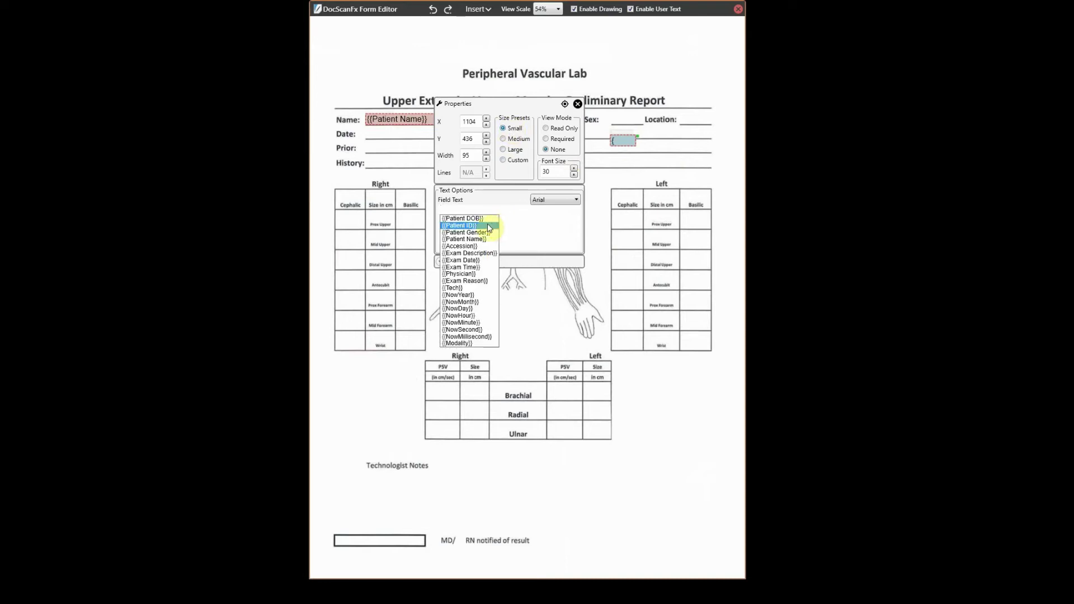
click(470, 232)
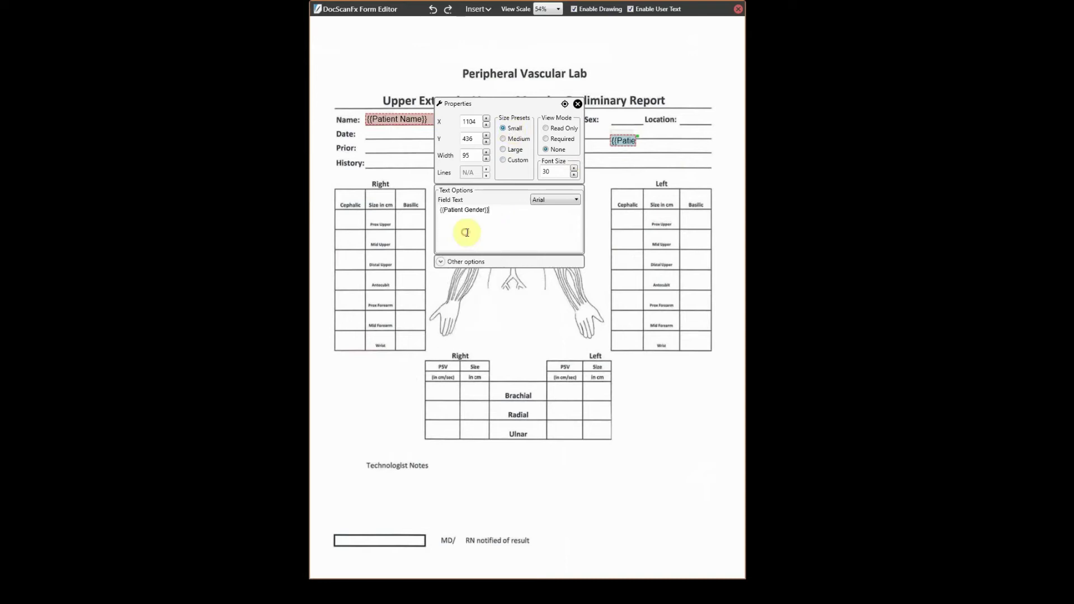
click(441, 262)
click(463, 283)
text(Sex)
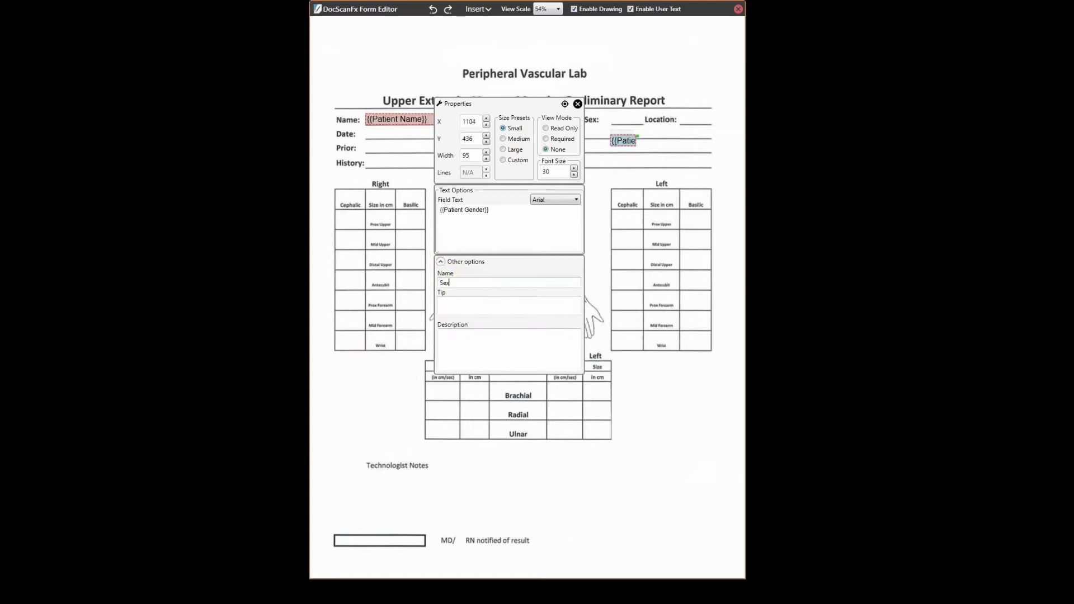
click(547, 129)
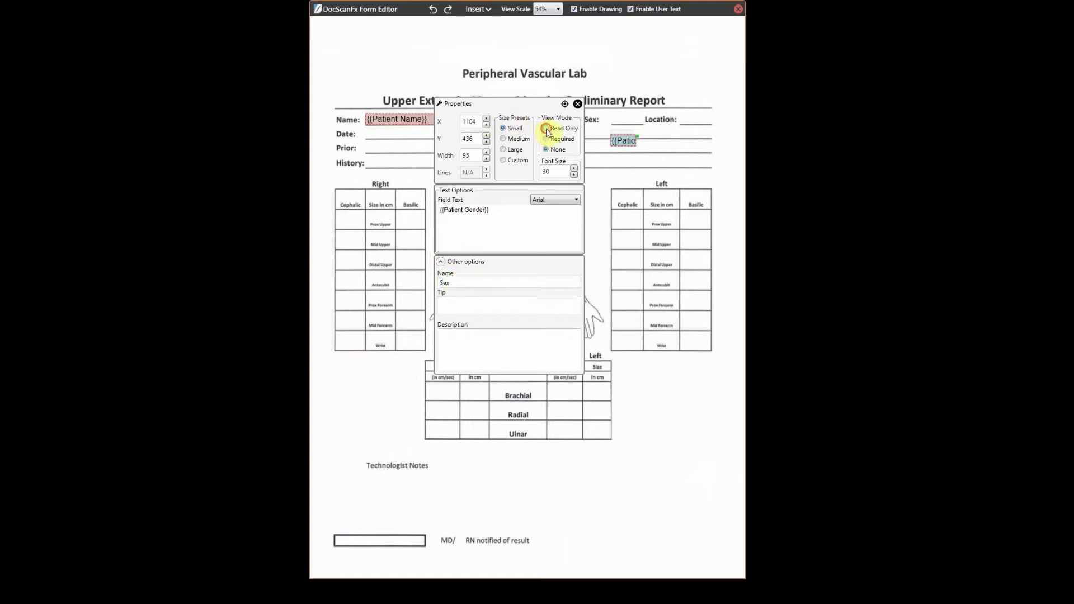
drag(527, 103, 529, 155)
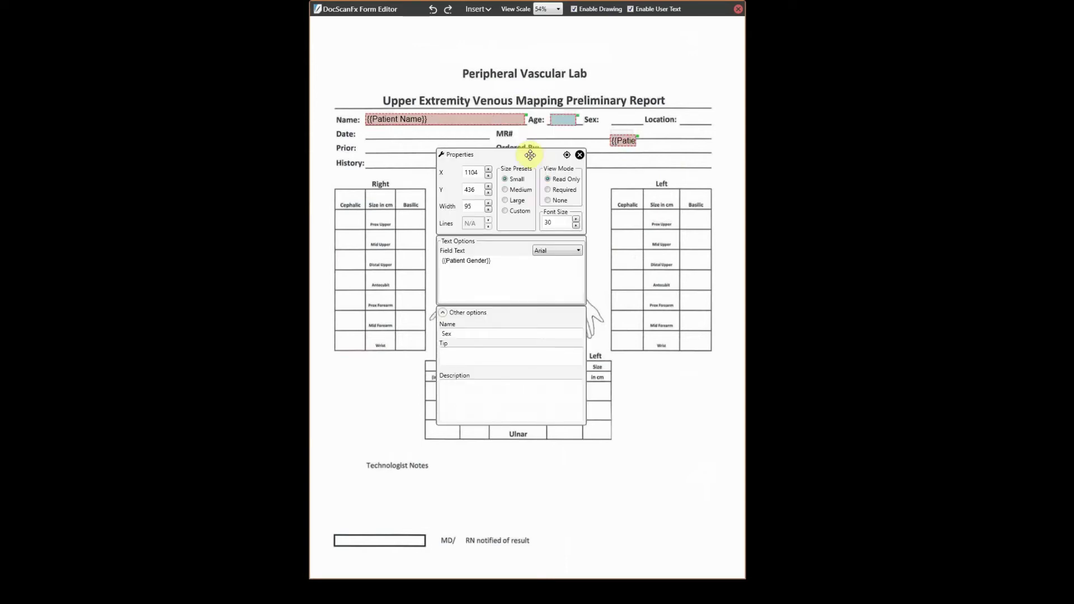
click(579, 154)
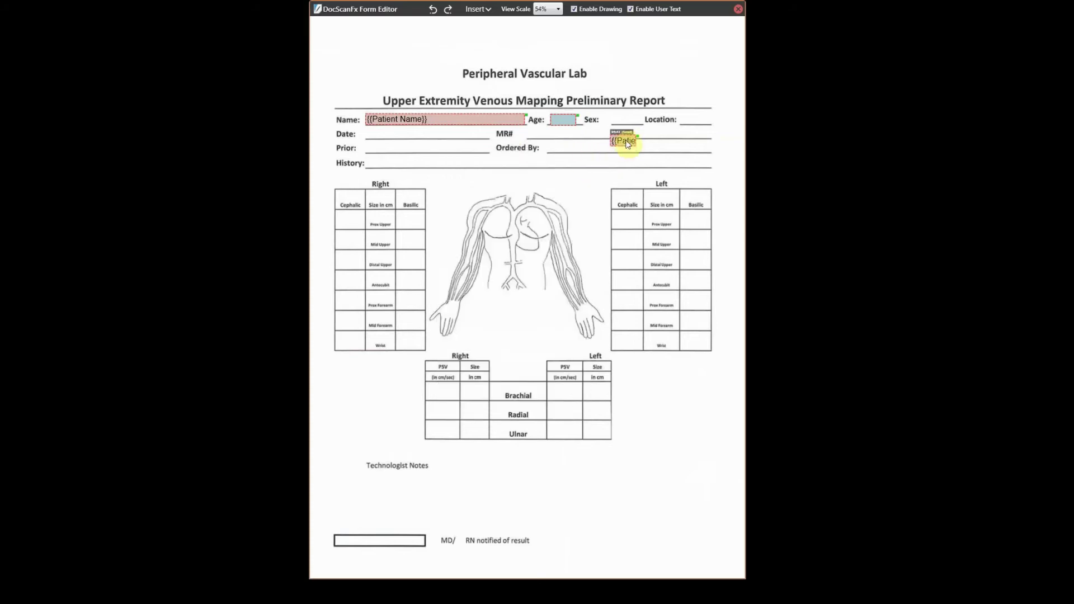
Move the {{Patient Gender}} field onto the Sex line and insert a Dropdown Select on the Ordered By line
drag(639, 134, 641, 115)
right_click(550, 150)
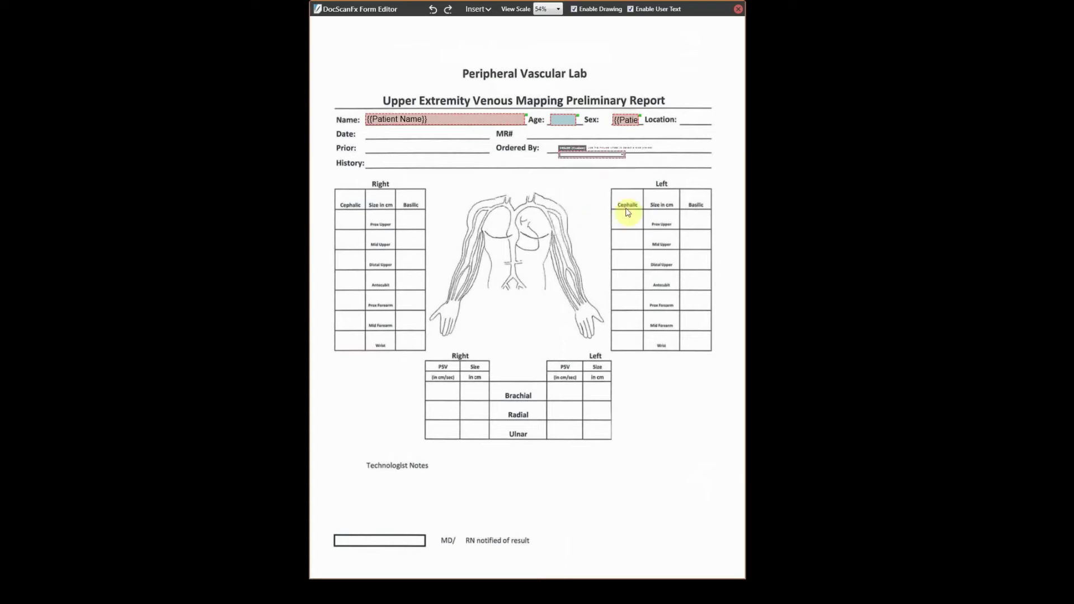
click(619, 210)
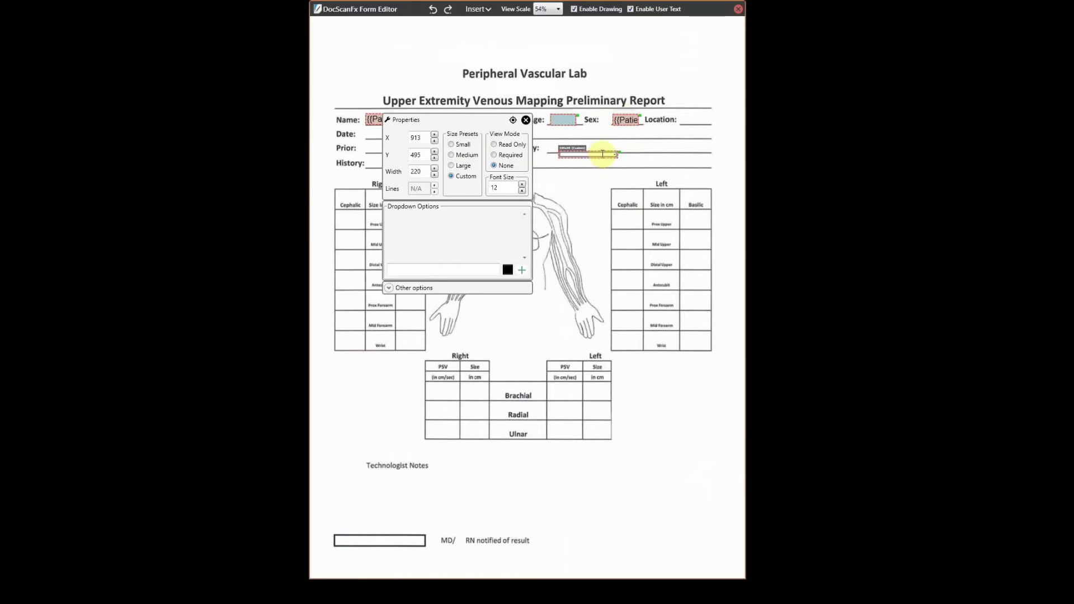
Set the dropdown's font size to 30 and add the choice ED coloured red
double_click(501, 188)
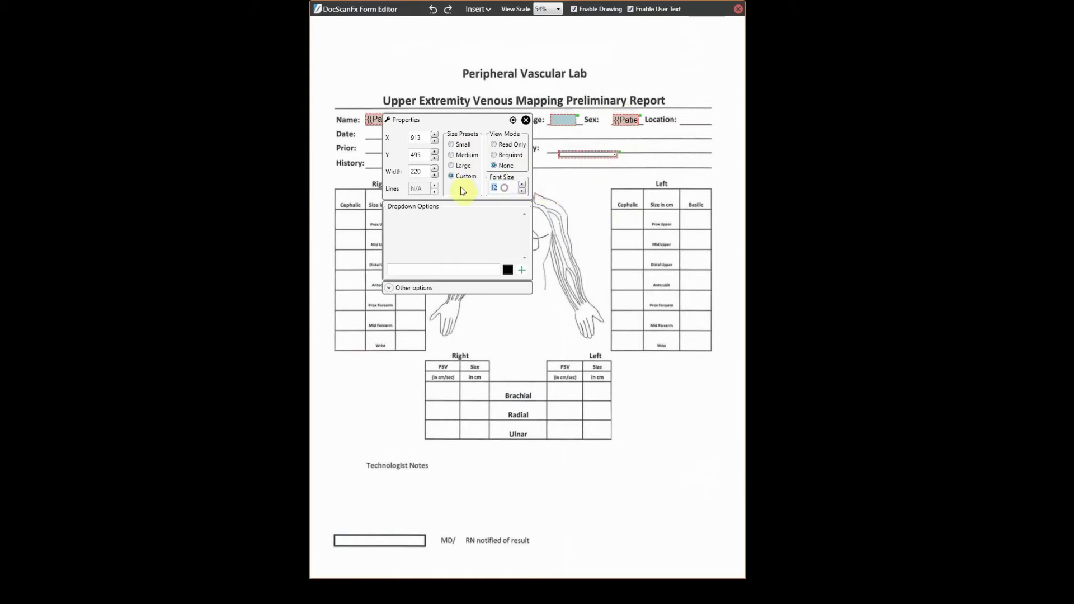
text(30)
click(439, 268)
text(ED)
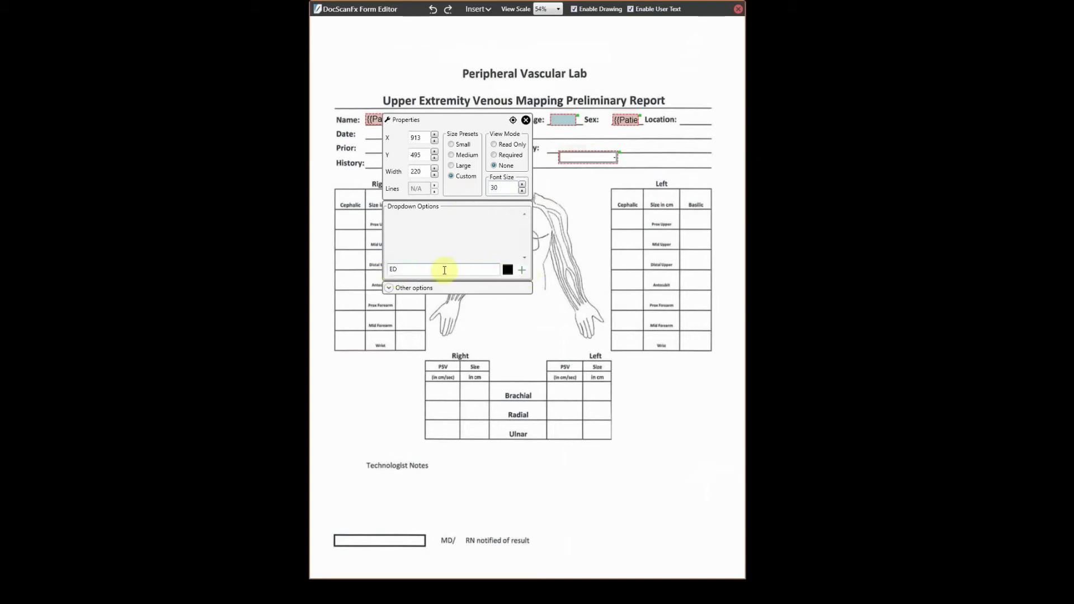
click(508, 270)
click(525, 259)
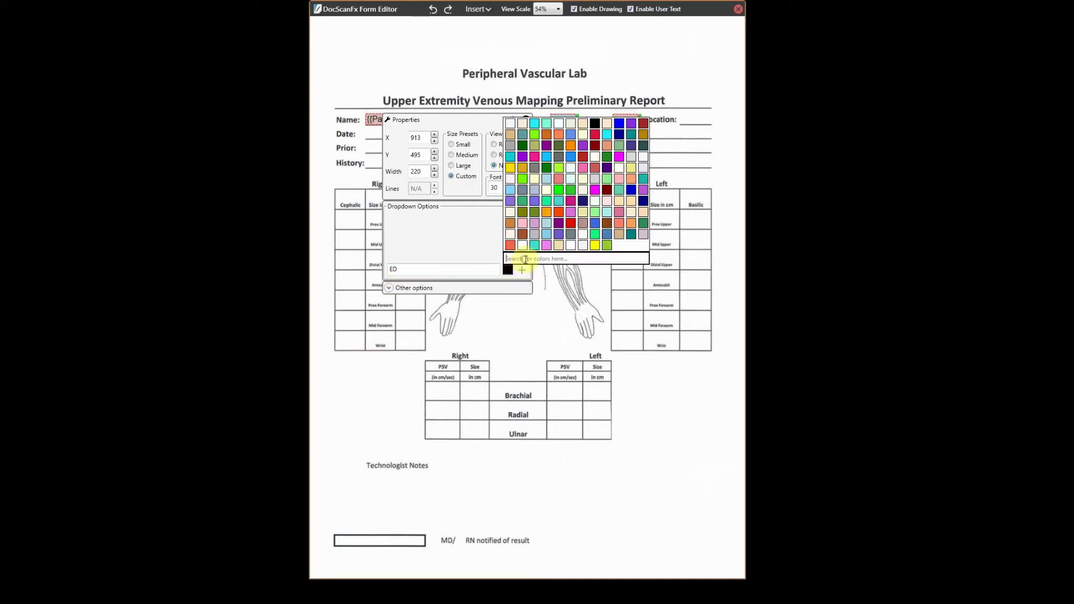
text(red)
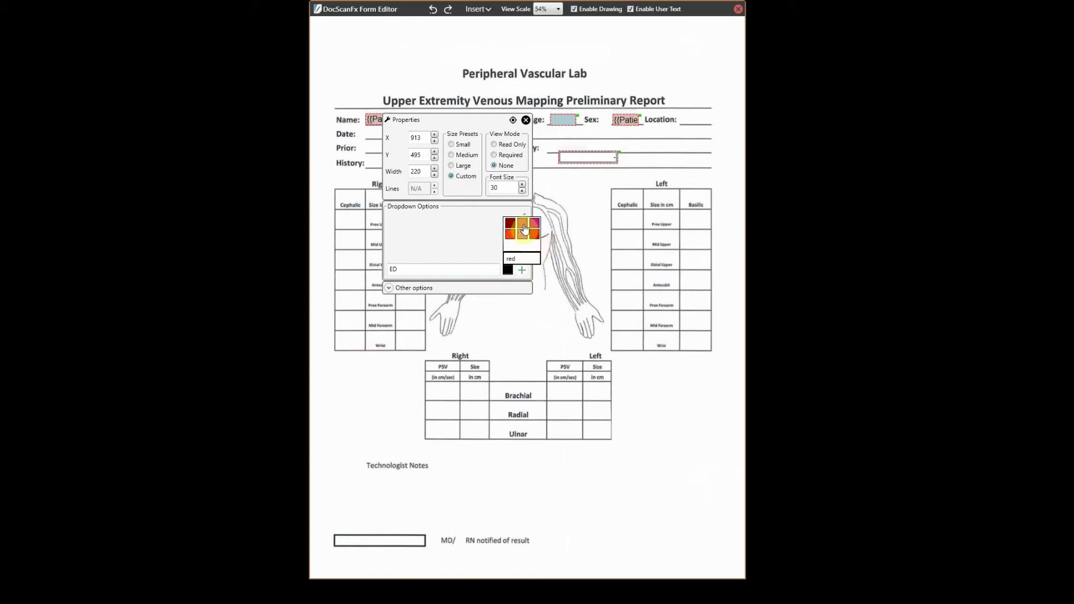
click(511, 223)
click(522, 270)
Add the OPI and Inpatient choices and move the dropdown beside Location
click(445, 270)
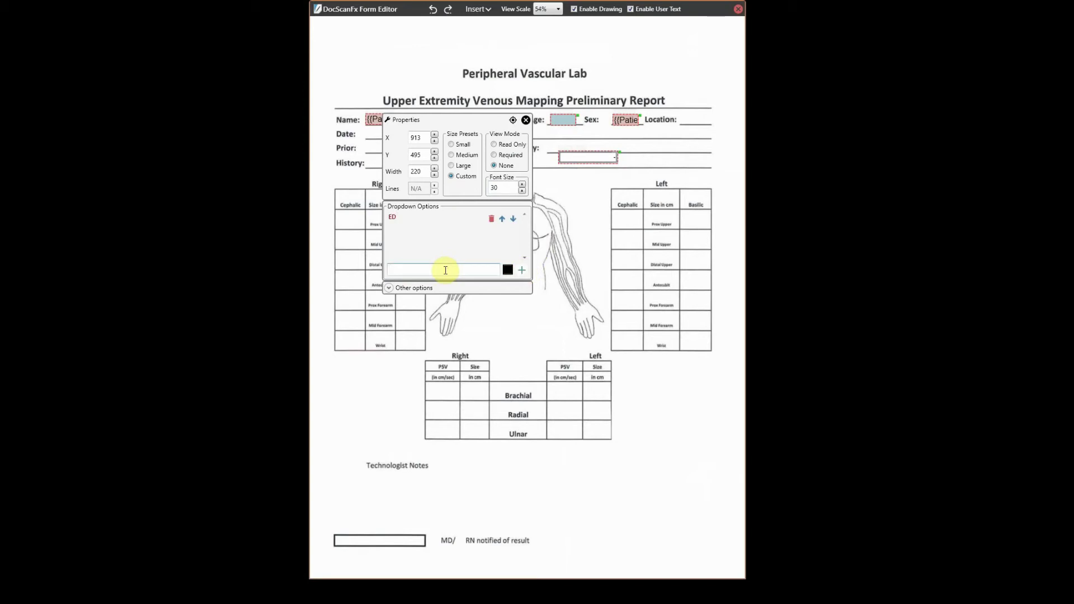
text(OPI)
click(521, 271)
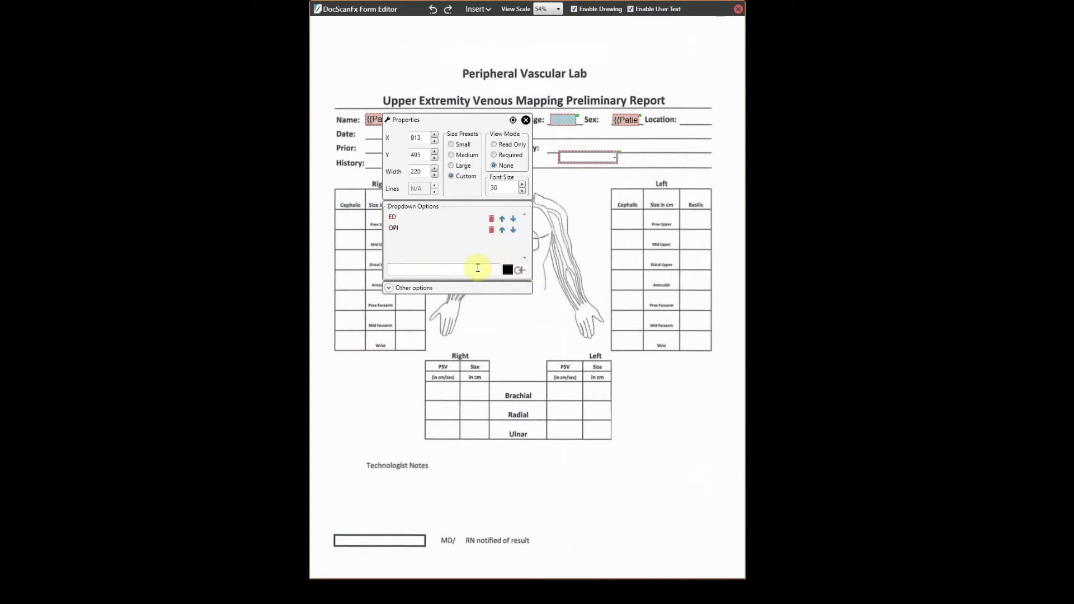
text((npa)
click(521, 271)
click(525, 120)
drag(617, 158, 720, 113)
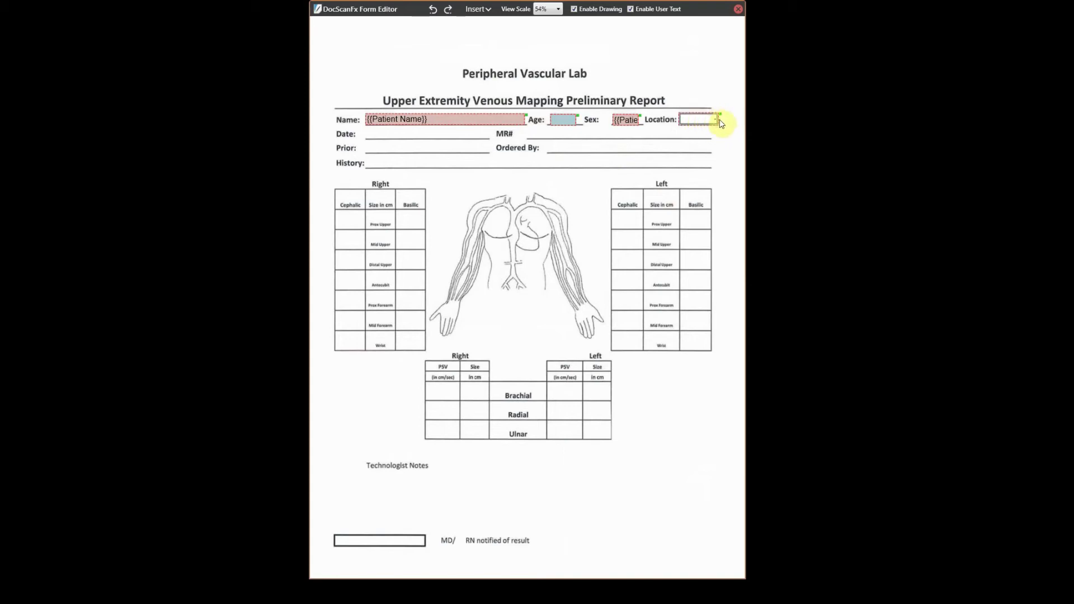
Narrow the Location dropdown to 121 wide, set its font size to 24, and nudge it into place
drag(719, 119, 710, 119)
double_click(702, 119)
text(24)
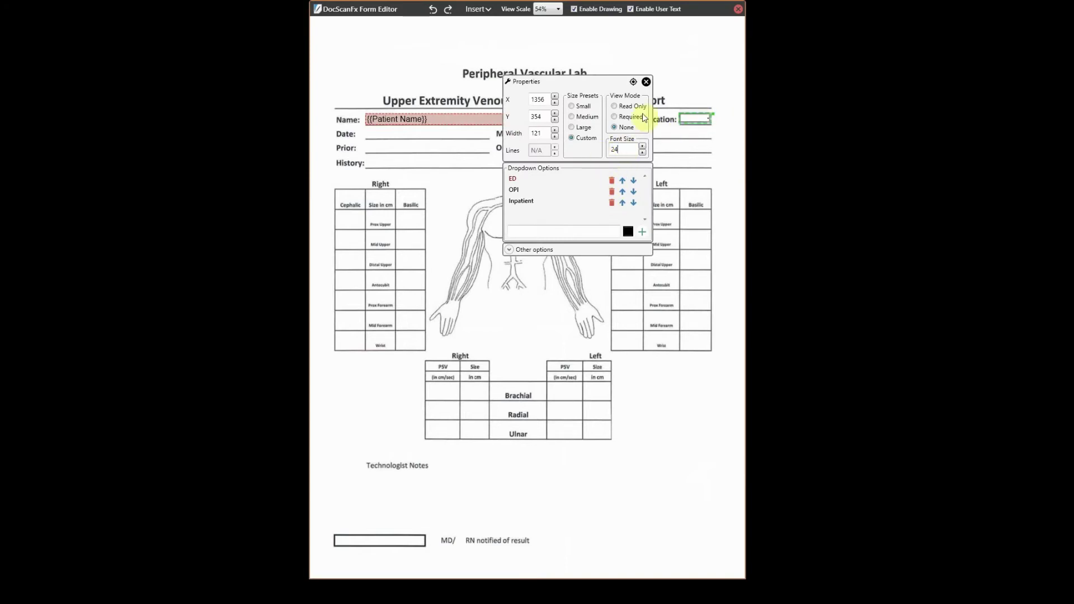
click(646, 81)
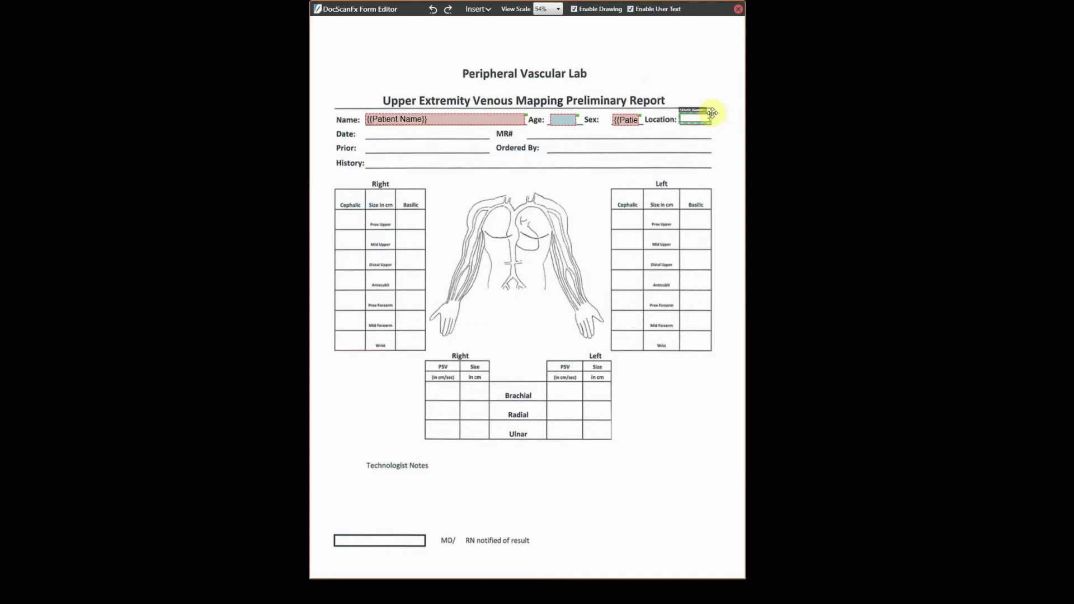
drag(712, 113, 712, 114)
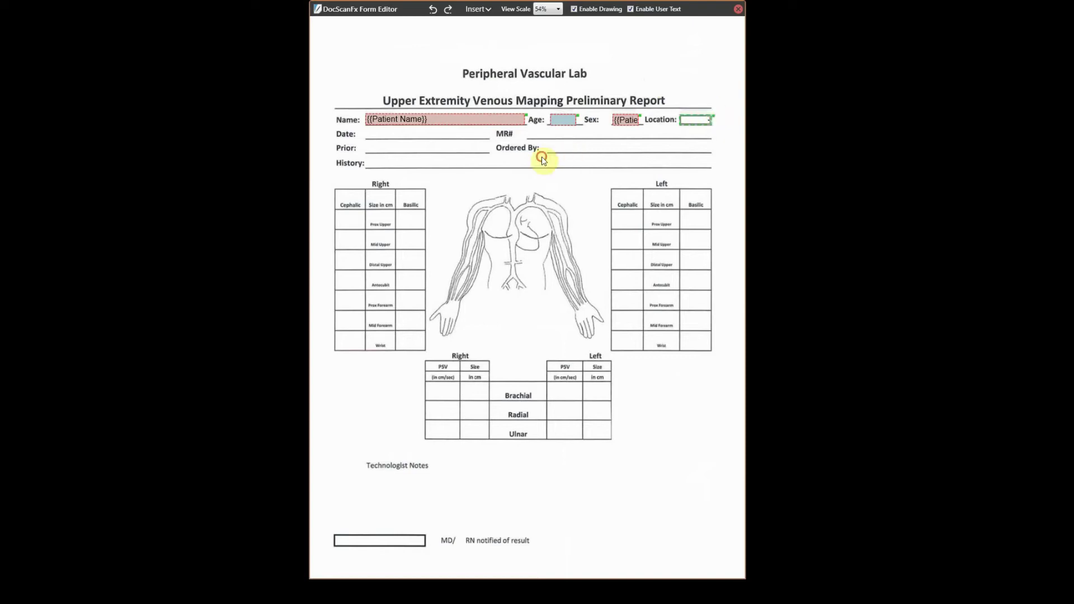
Insert a text field near History, widen it, and apply the Medium size preset
right_click(385, 157)
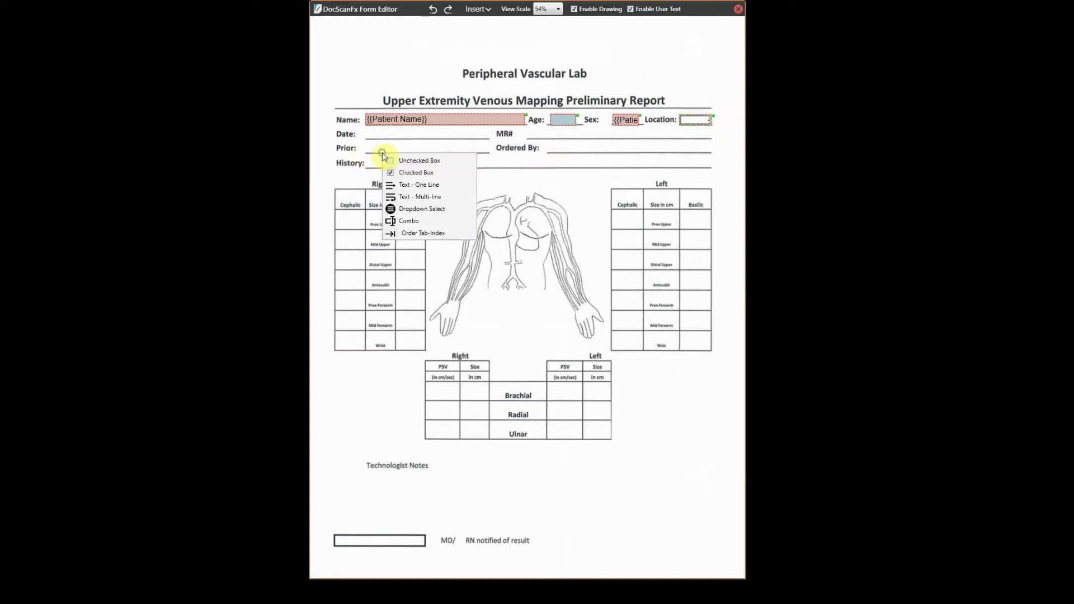
click(423, 187)
drag(412, 159, 462, 162)
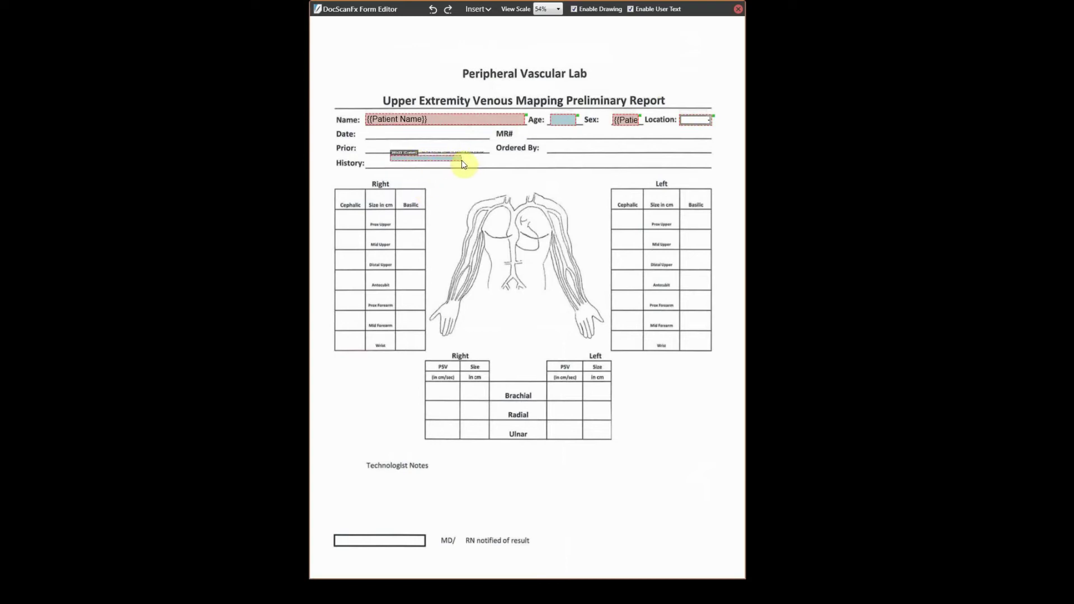
right_click(461, 162)
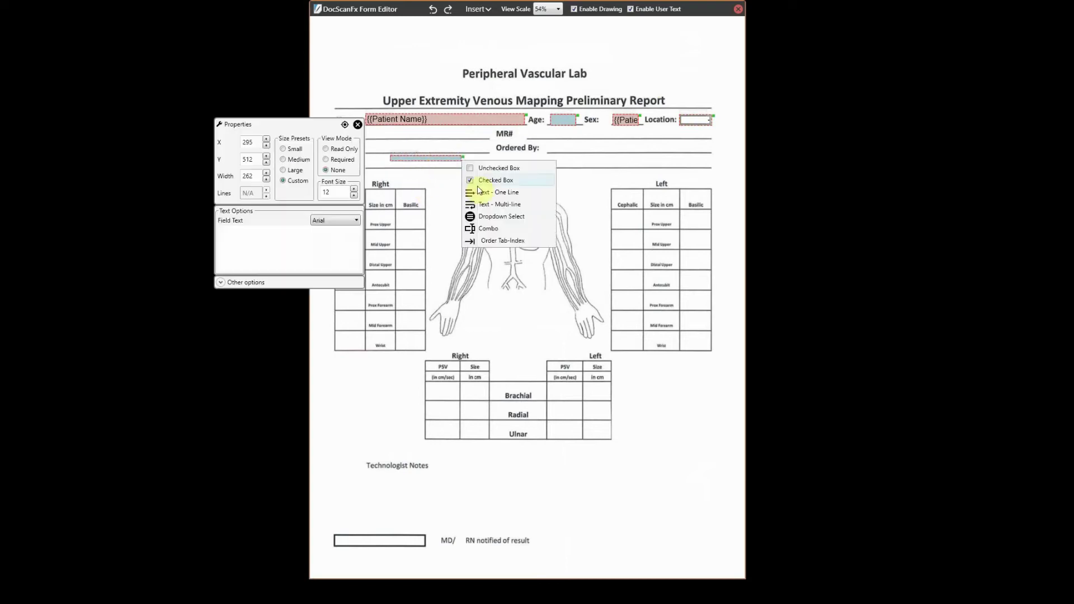
click(290, 161)
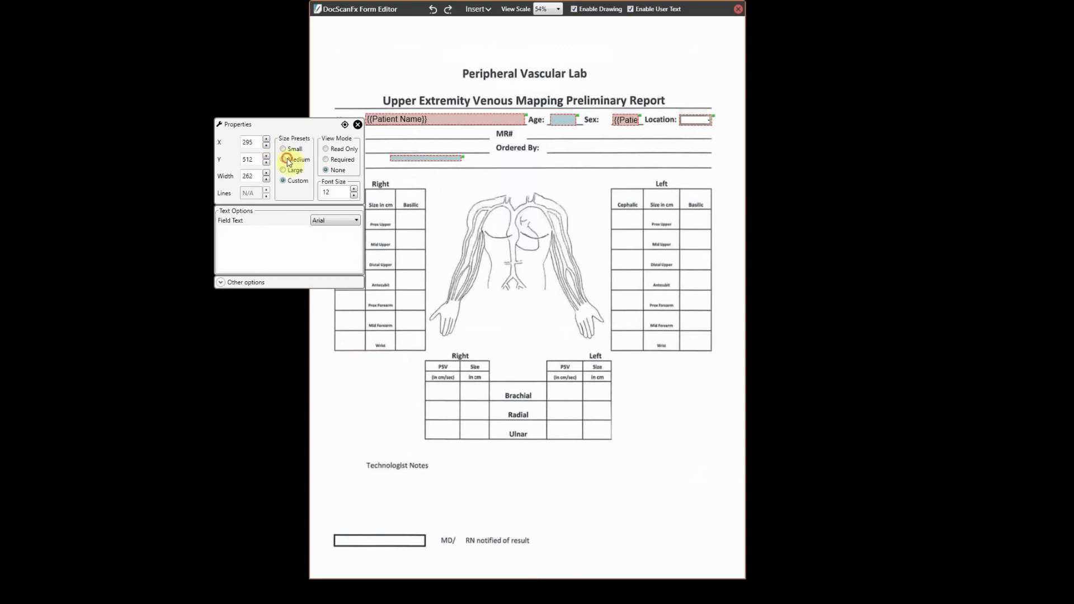
drag(288, 125, 531, 225)
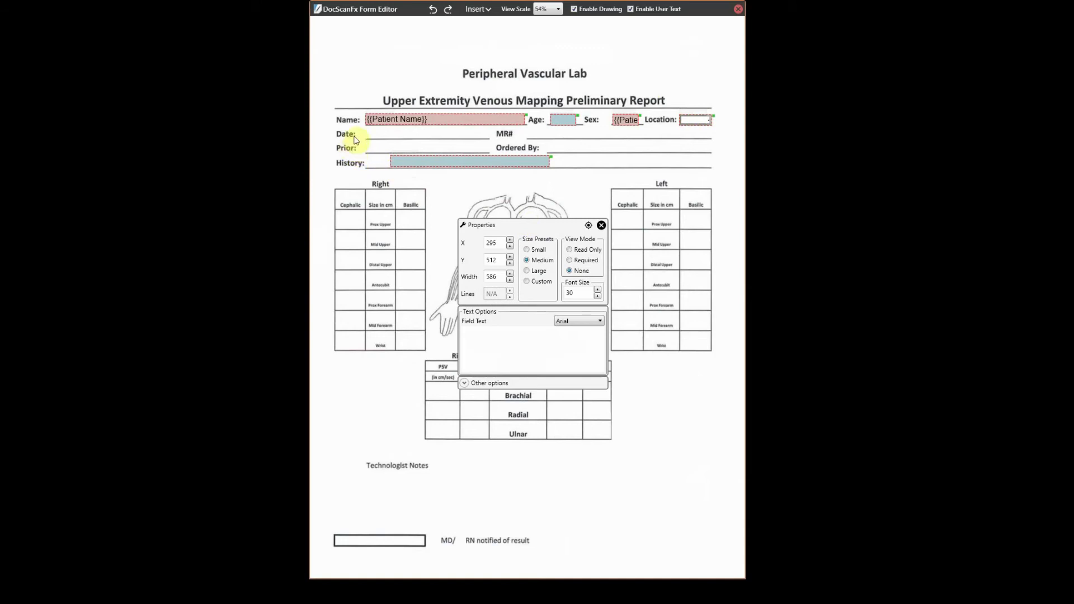
Fill the field with {{Exam Date}}, then shorten and nudge it onto the Date line
click(515, 347)
text(Exa)
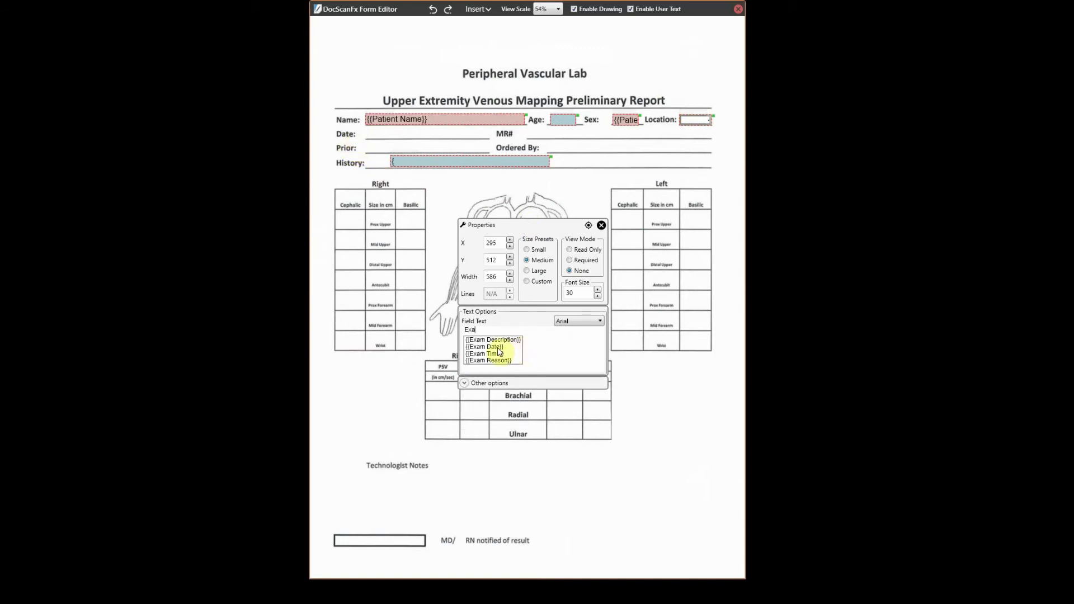
click(498, 349)
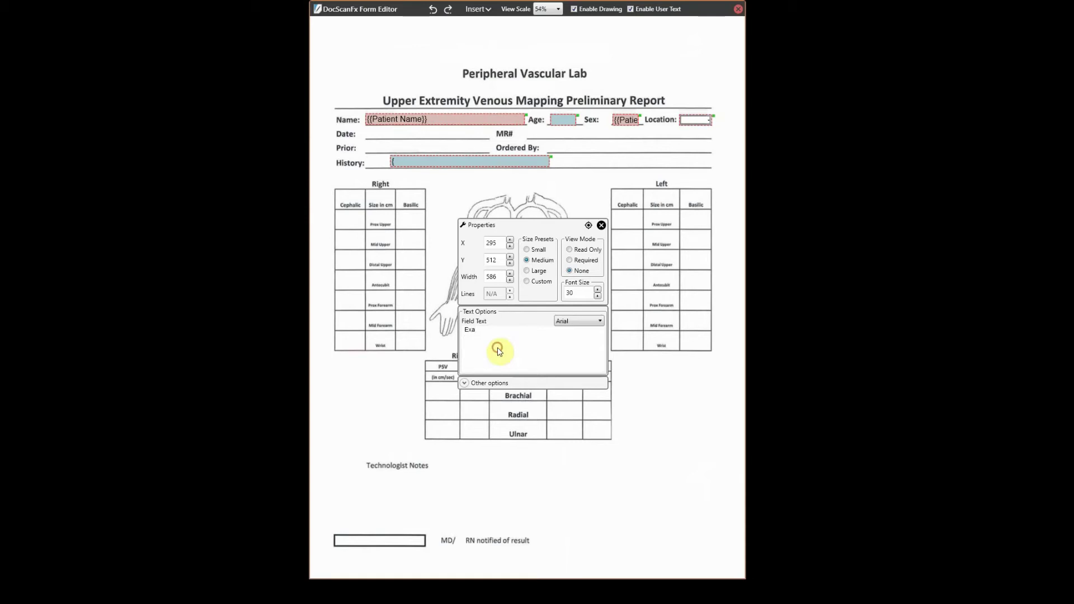
click(601, 225)
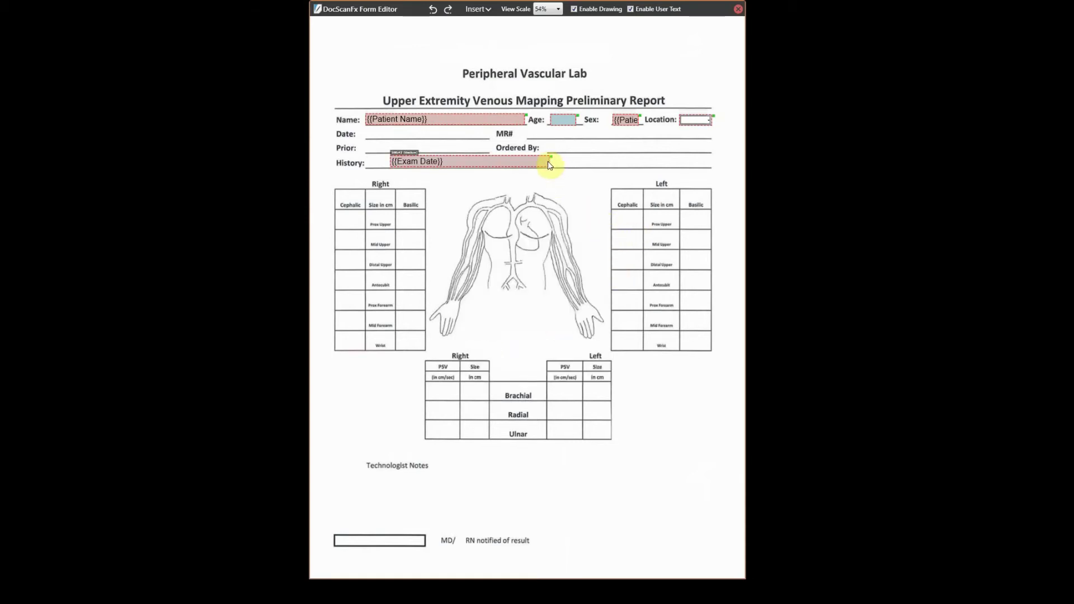
drag(547, 161, 487, 132)
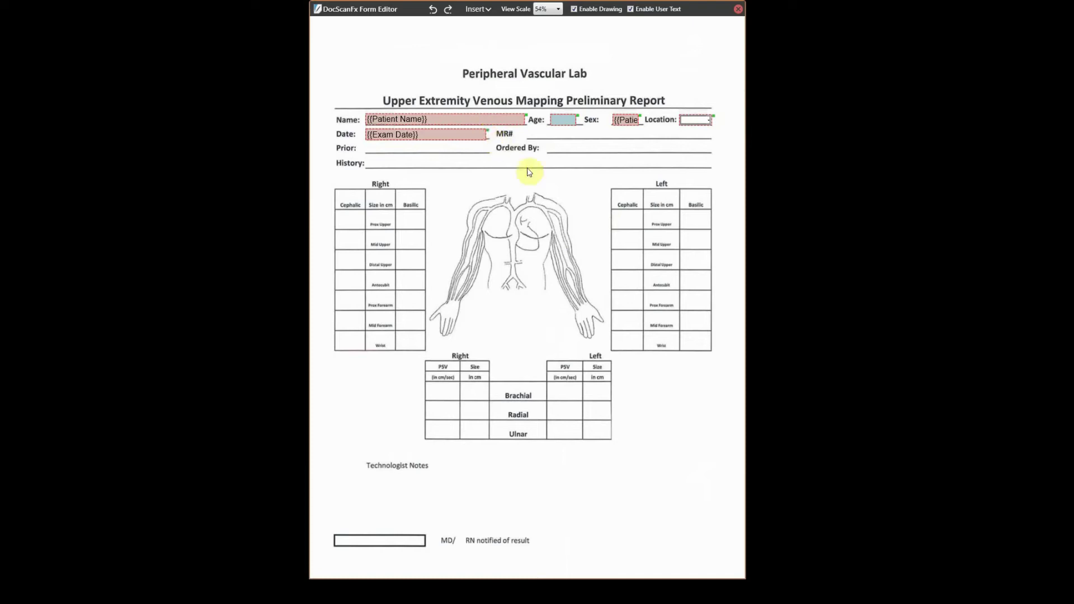
click(461, 133)
key(Up)
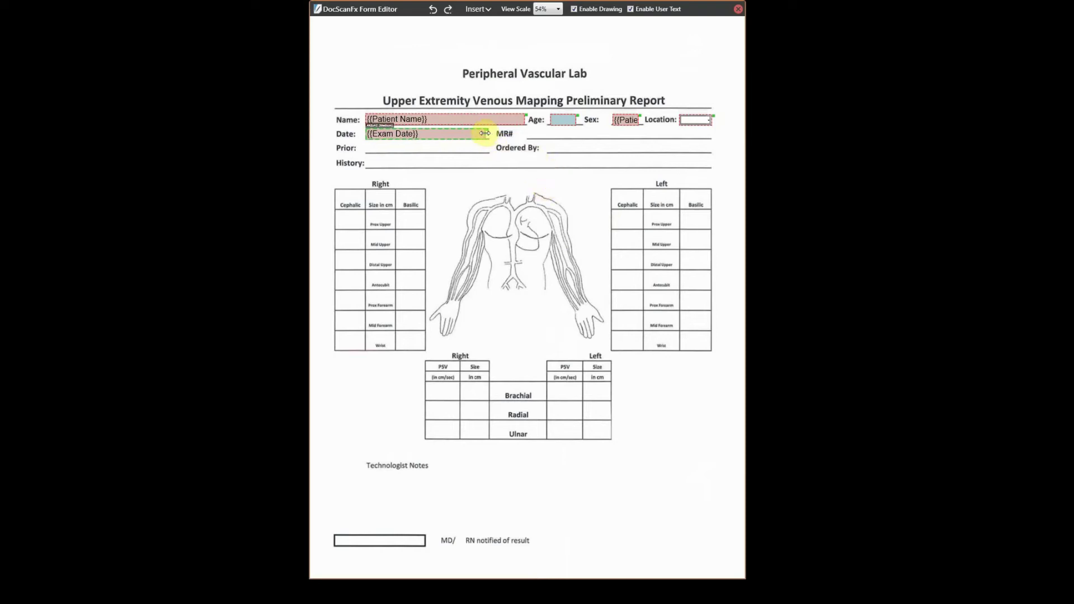
key(Right)
key(Right)
key(Left)
key(Left)
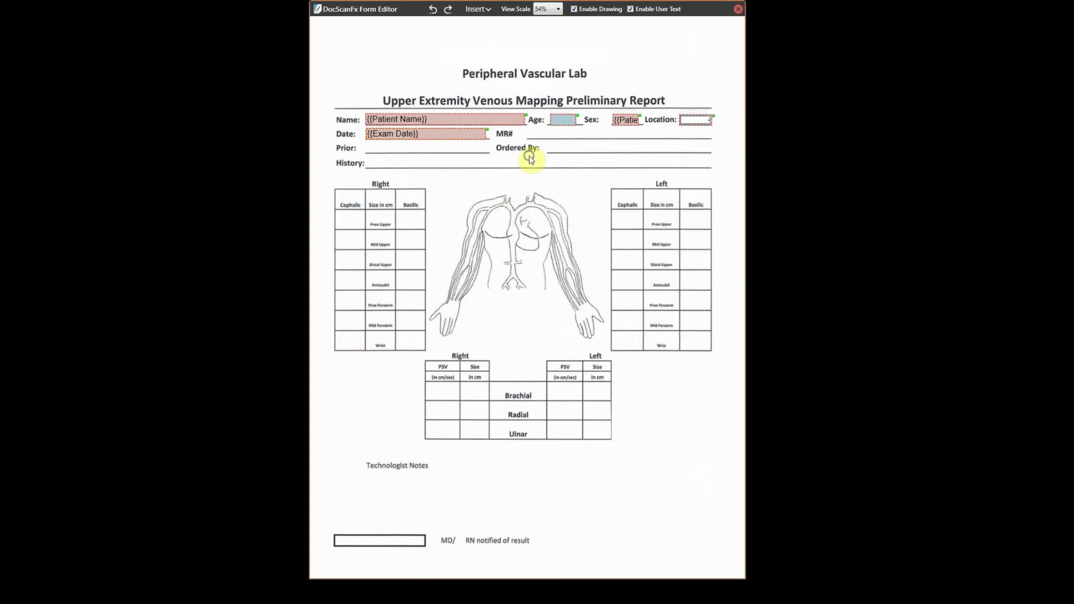
Insert a Medium single-line text field on the History line filled with {{Patient ID}}
right_click(530, 159)
click(568, 188)
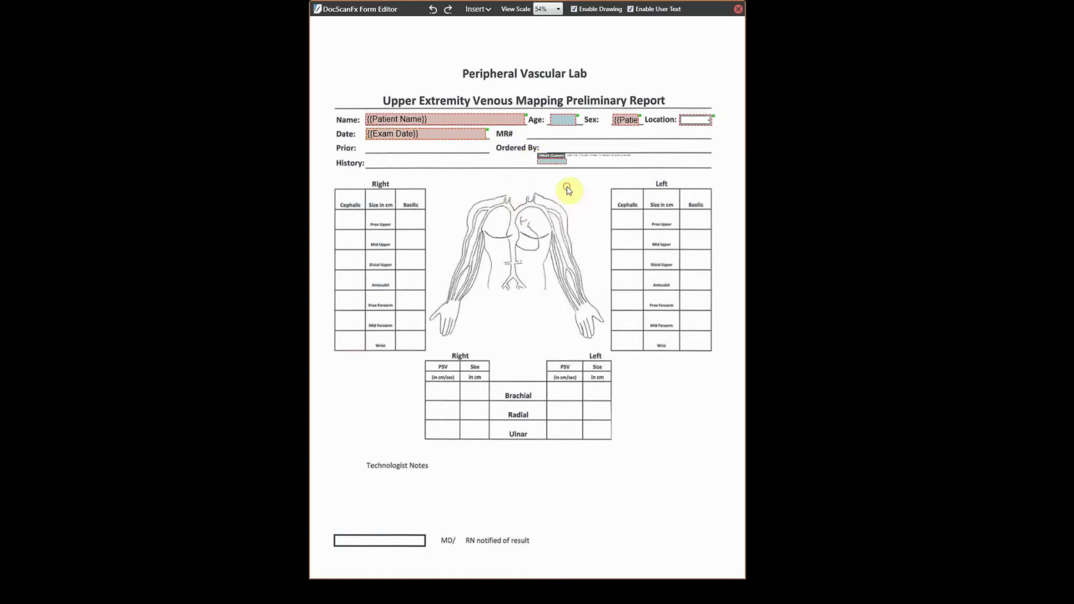
click(675, 182)
click(430, 162)
click(433, 247)
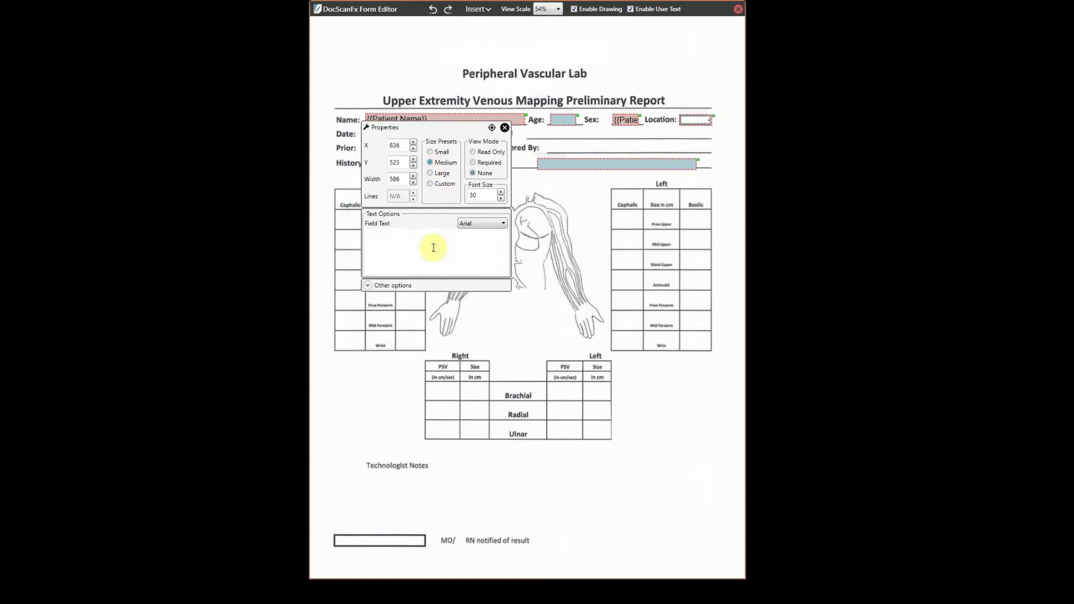
text(Pate)
click(424, 241)
key(BackSpace)
key(BackSpace)
key(BackSpace)
key(BackSpace)
text(Pat)
click(386, 249)
Make the {{Patient ID}} field read-only and name it ID
click(473, 151)
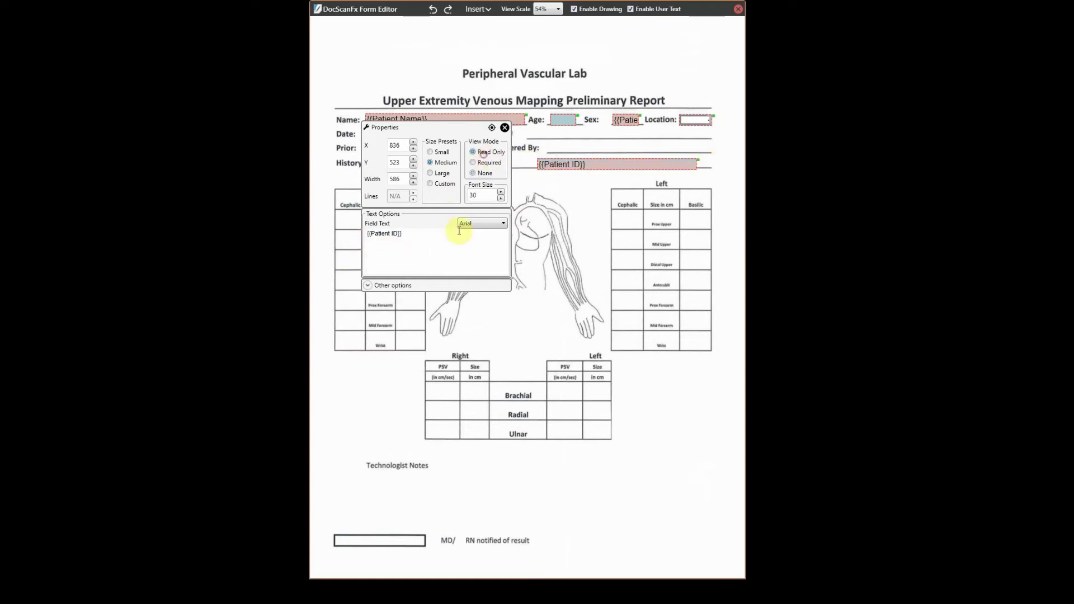
click(378, 291)
click(404, 307)
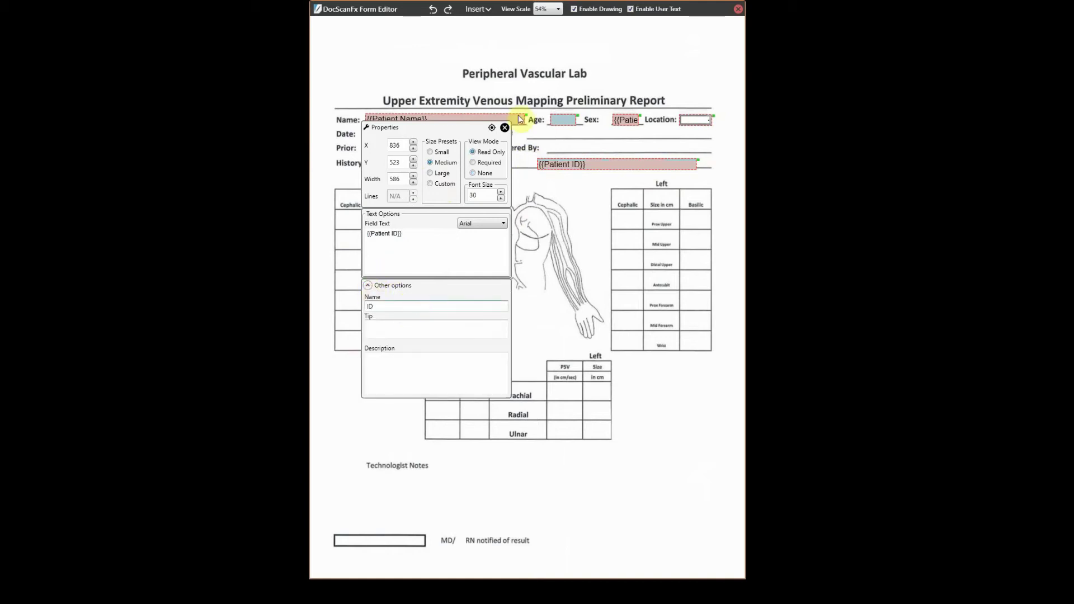
click(504, 127)
Name the {{Exam Date}} field Date
double_click(420, 137)
click(220, 256)
click(229, 275)
text(Date)
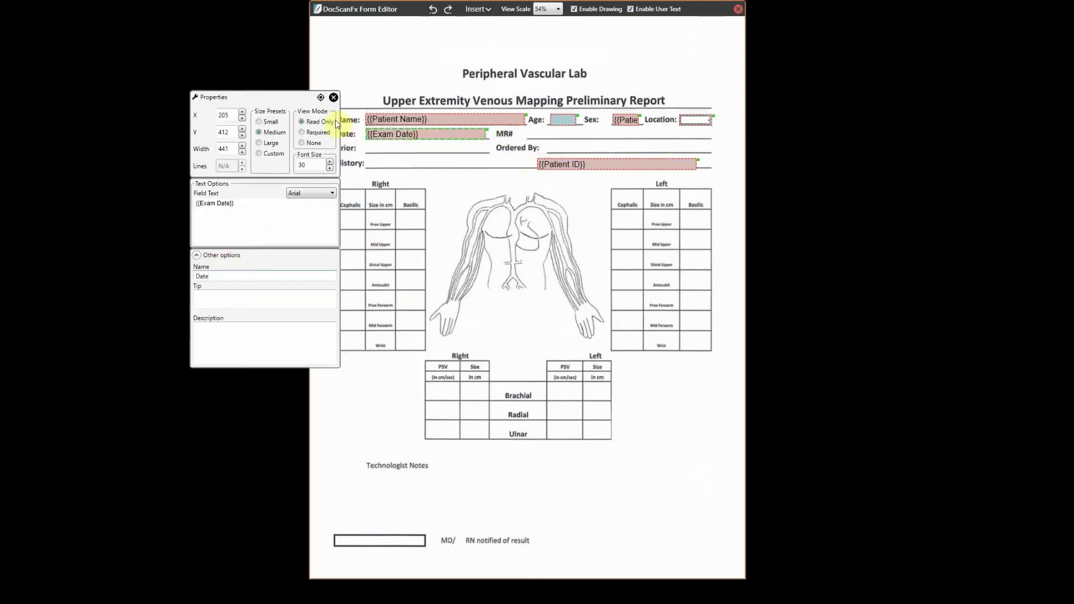
Give the Location dropdown field the name Location
click(333, 97)
double_click(695, 120)
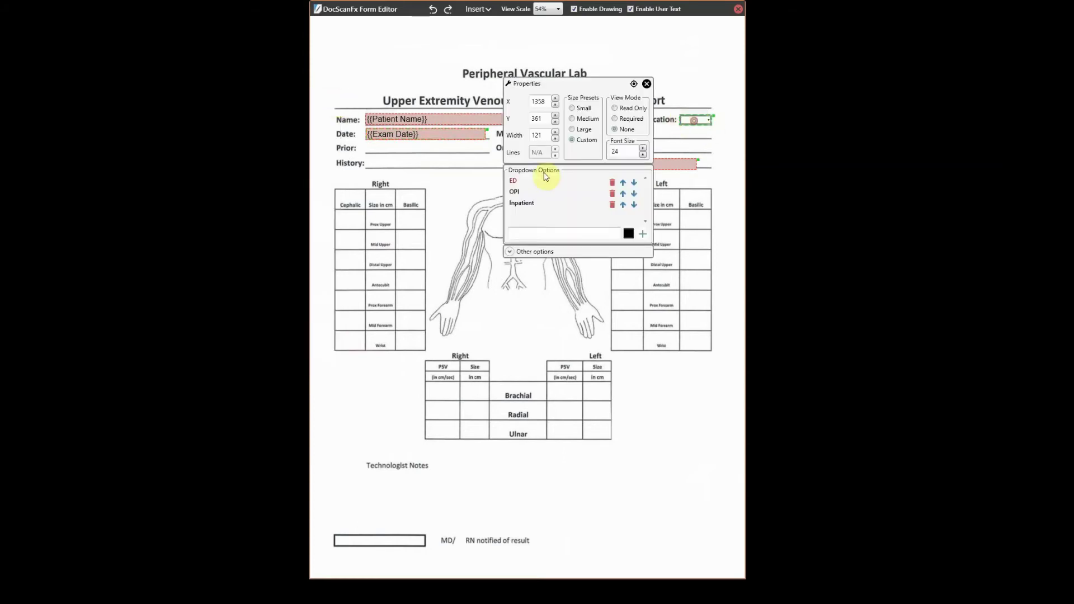
click(509, 253)
click(537, 273)
text(Location)
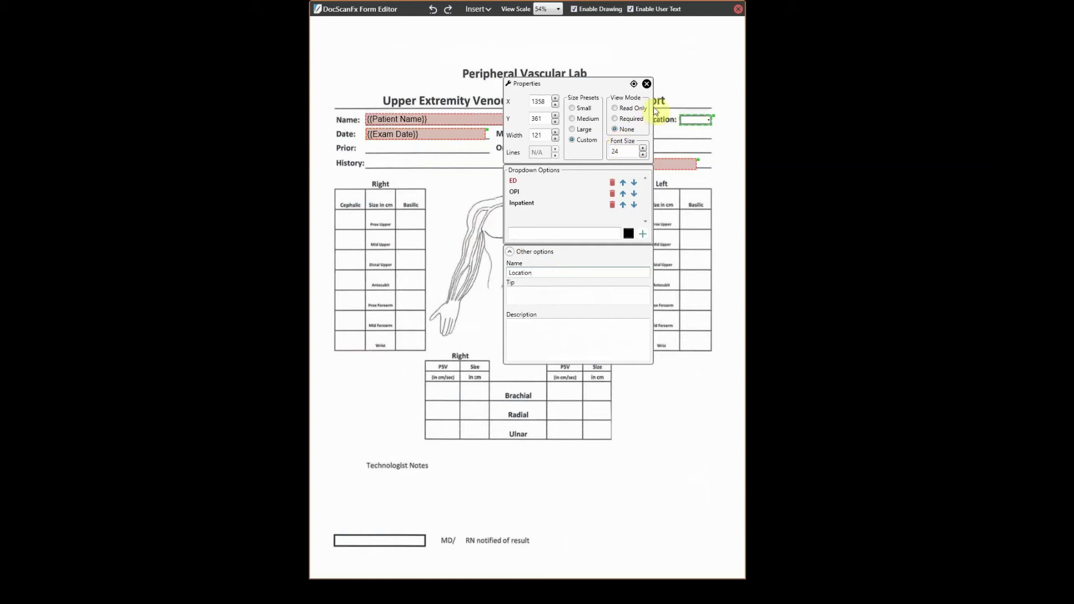
click(647, 84)
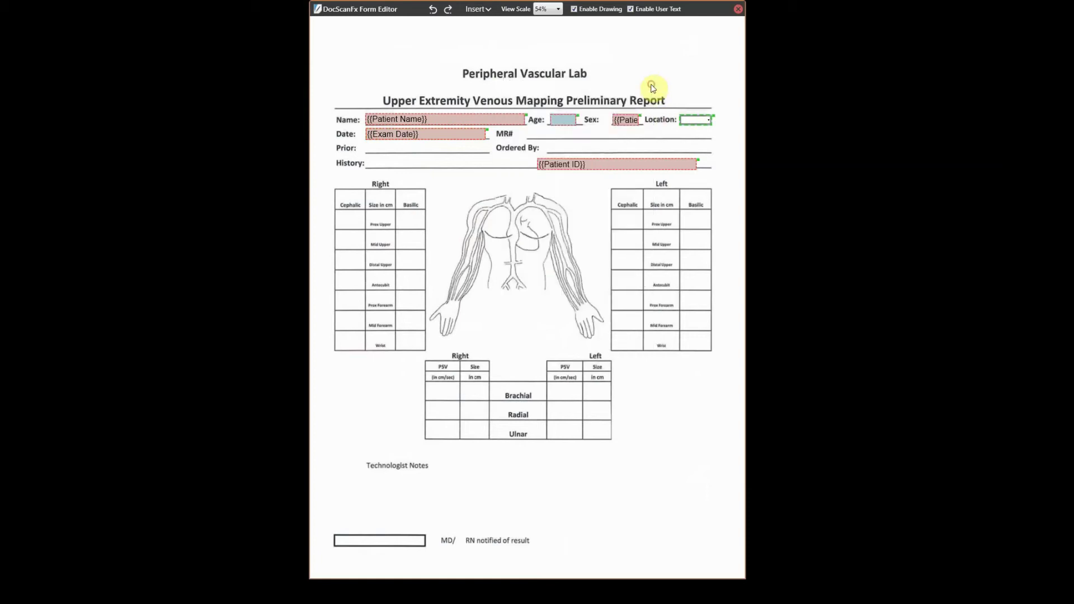
Check the Sex and Age field properties to confirm their names
double_click(627, 119)
click(583, 87)
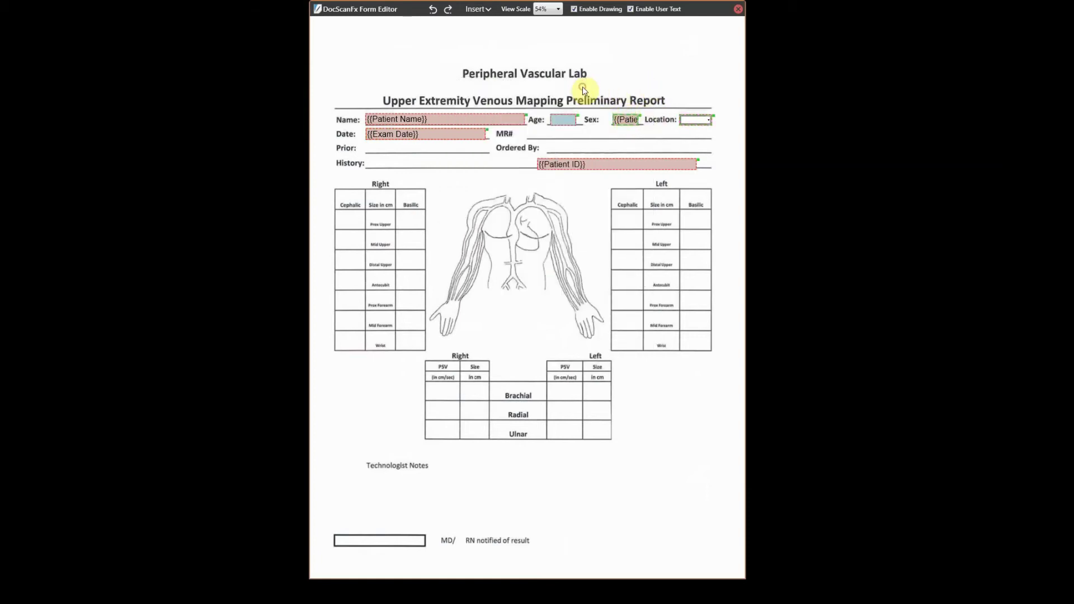
double_click(562, 120)
click(411, 240)
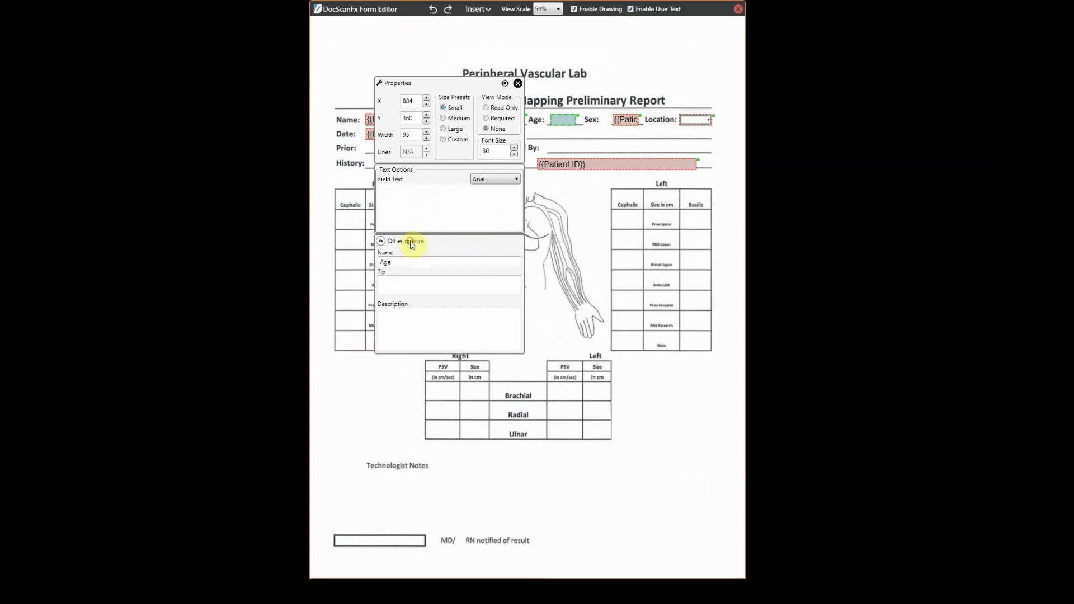
click(517, 83)
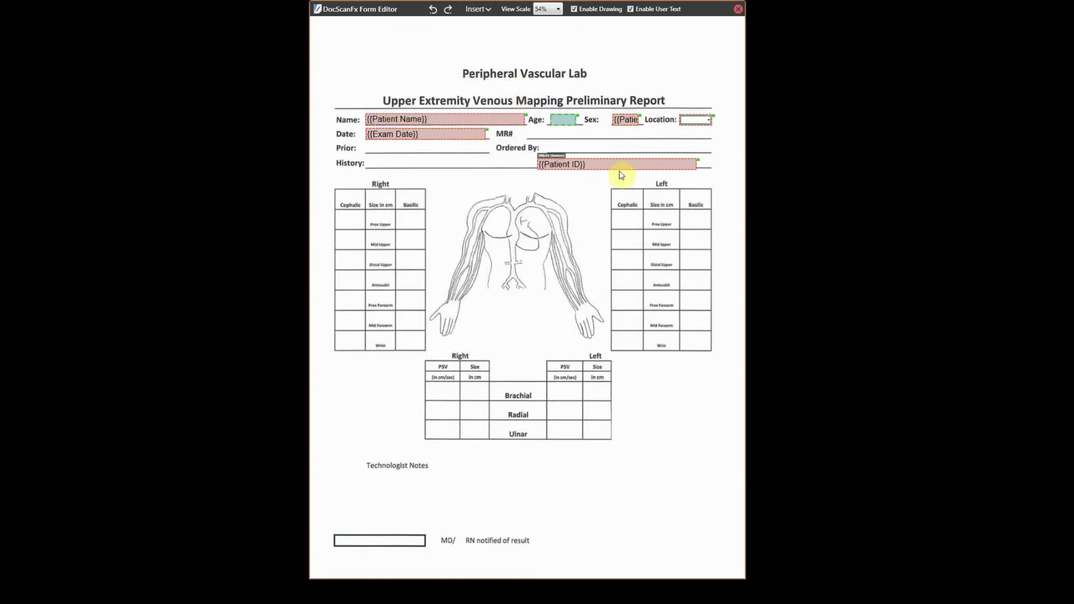
Move the {{Patient ID}} field beside MR# and stretch it to the line's right end
drag(696, 164, 689, 129)
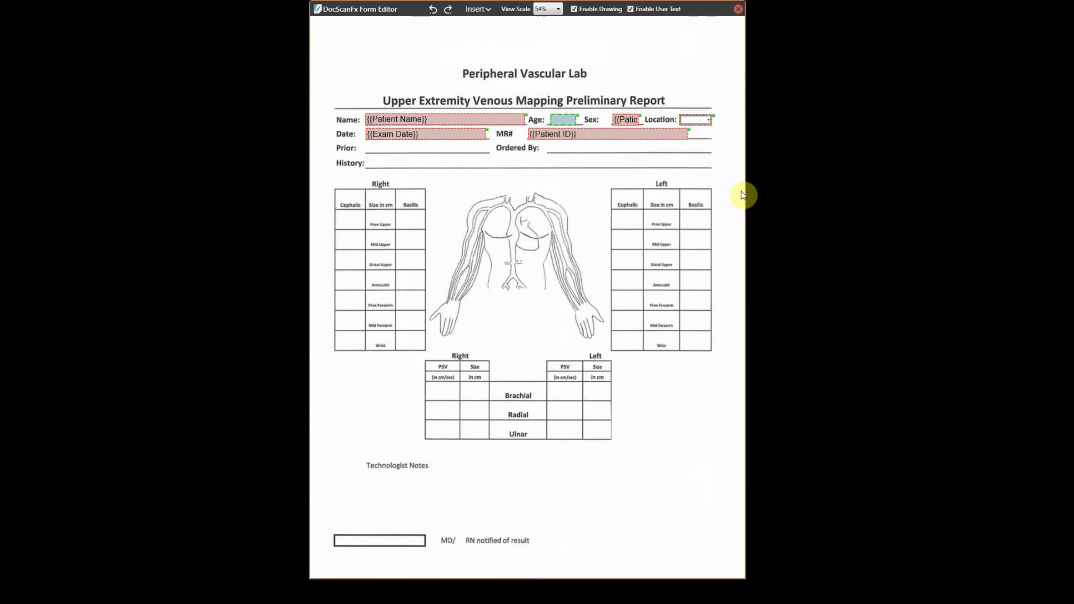
click(651, 131)
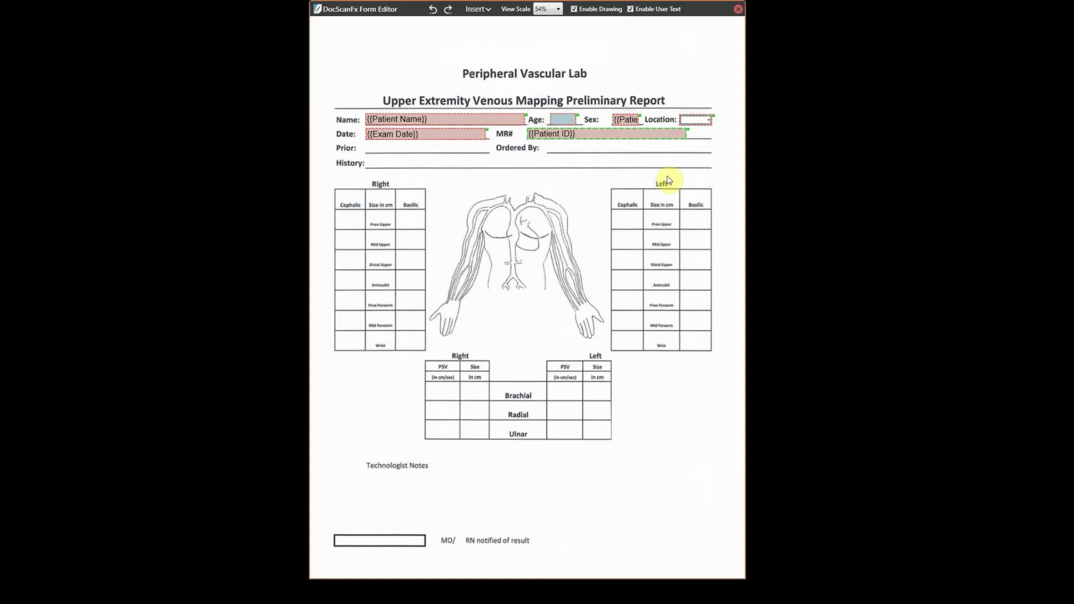
drag(686, 133, 710, 132)
Insert a combo dropdown field with font size 30 and a None option
right_click(456, 194)
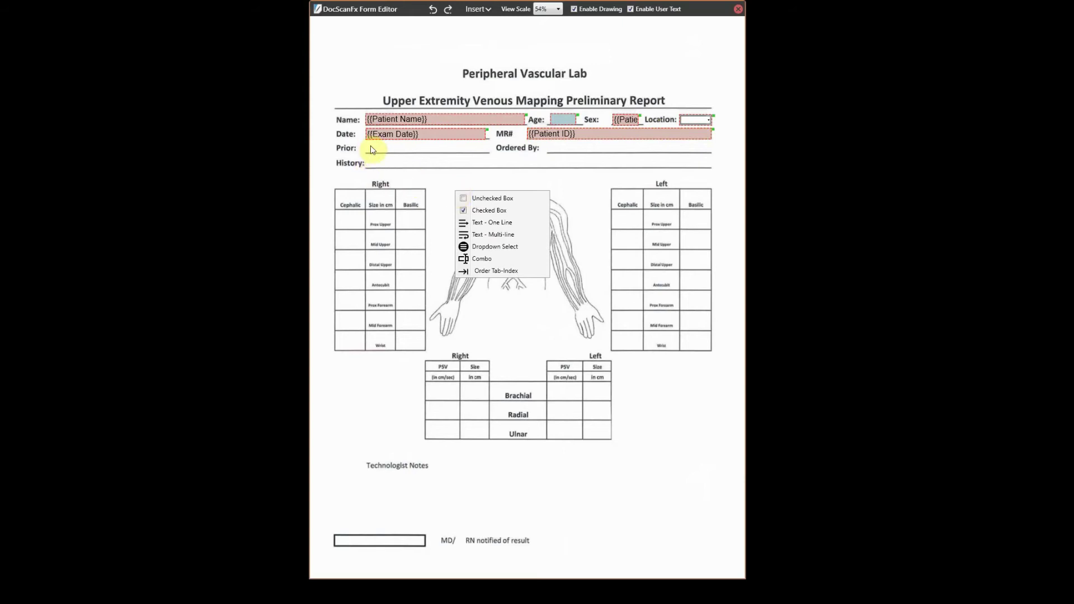
click(482, 261)
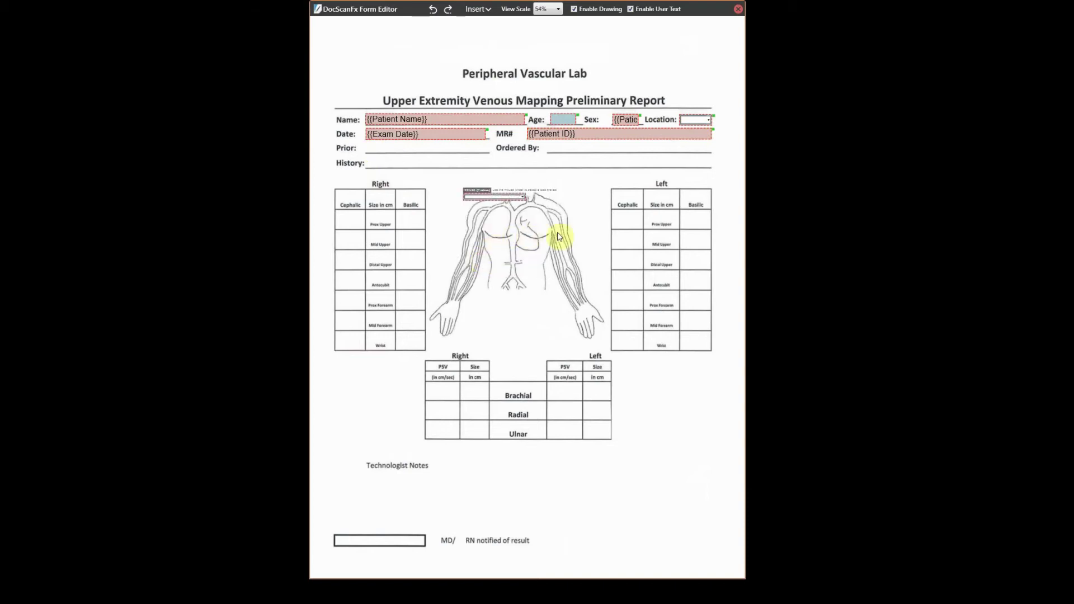
click(594, 232)
double_click(413, 229)
text(30)
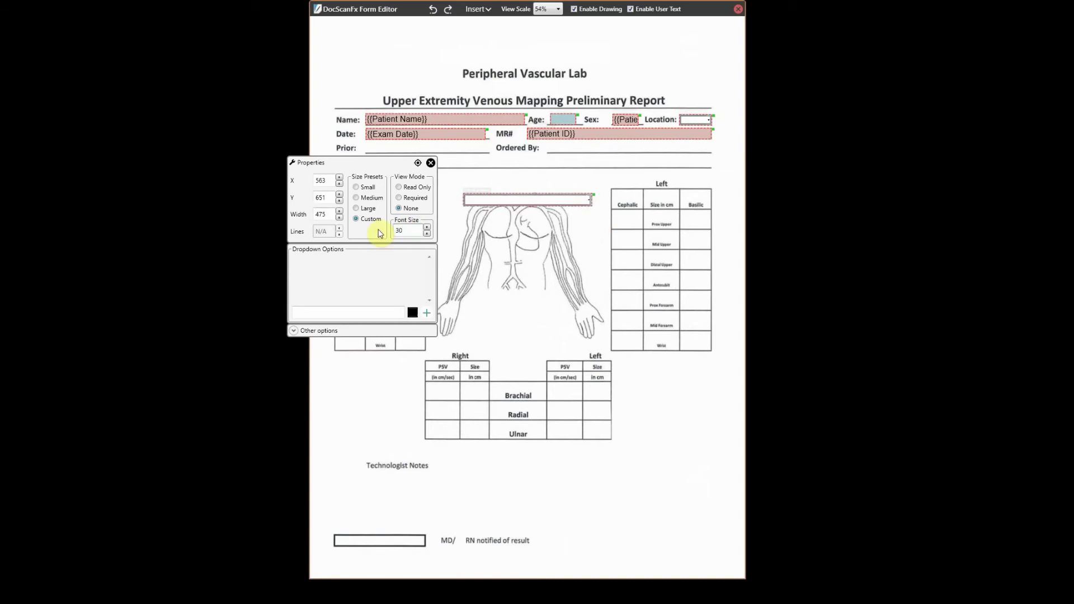
click(376, 310)
text(None)
click(426, 313)
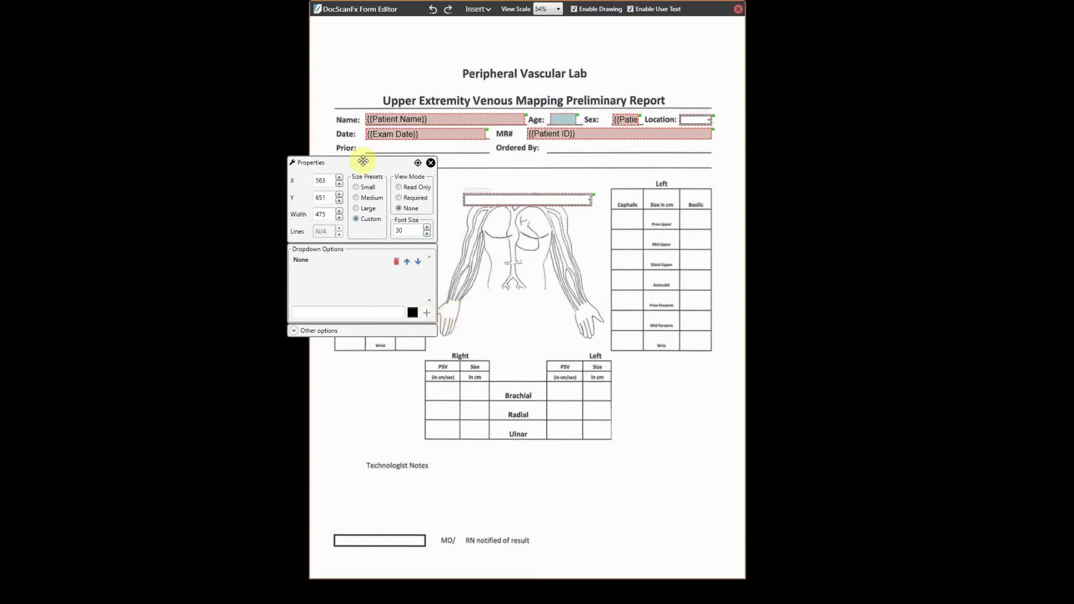
Name the dropdown Prior and move it onto the form's Prior line
drag(363, 162, 515, 224)
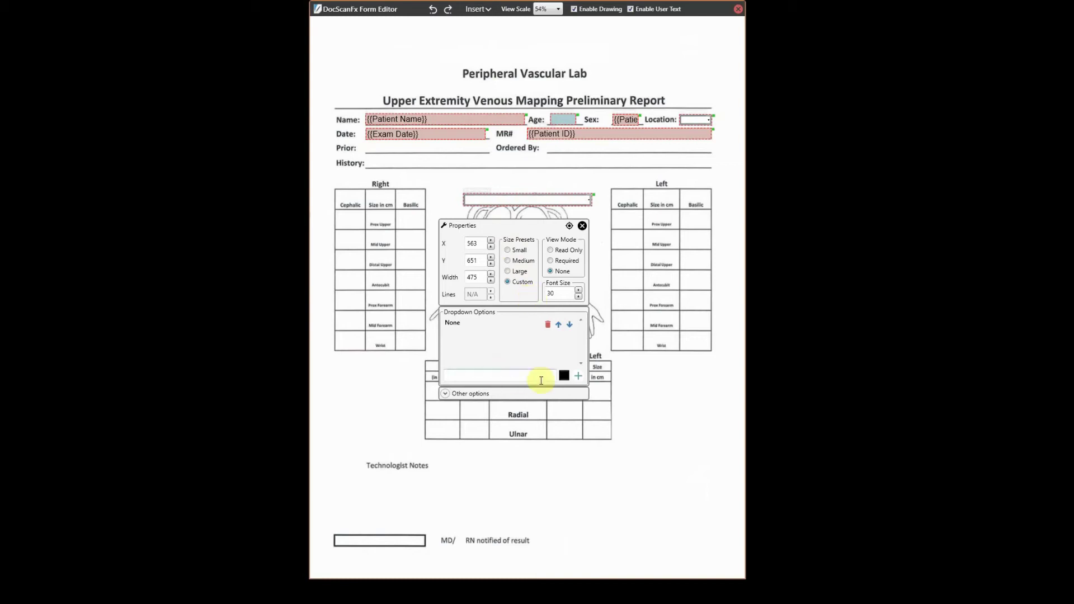
click(445, 393)
click(470, 412)
text(Prior)
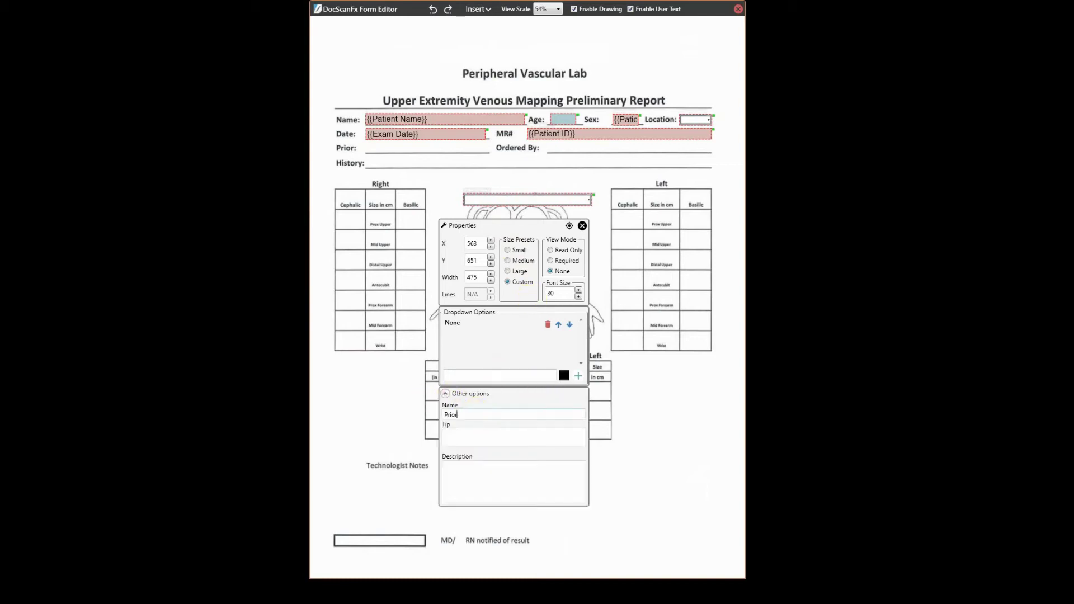
click(583, 226)
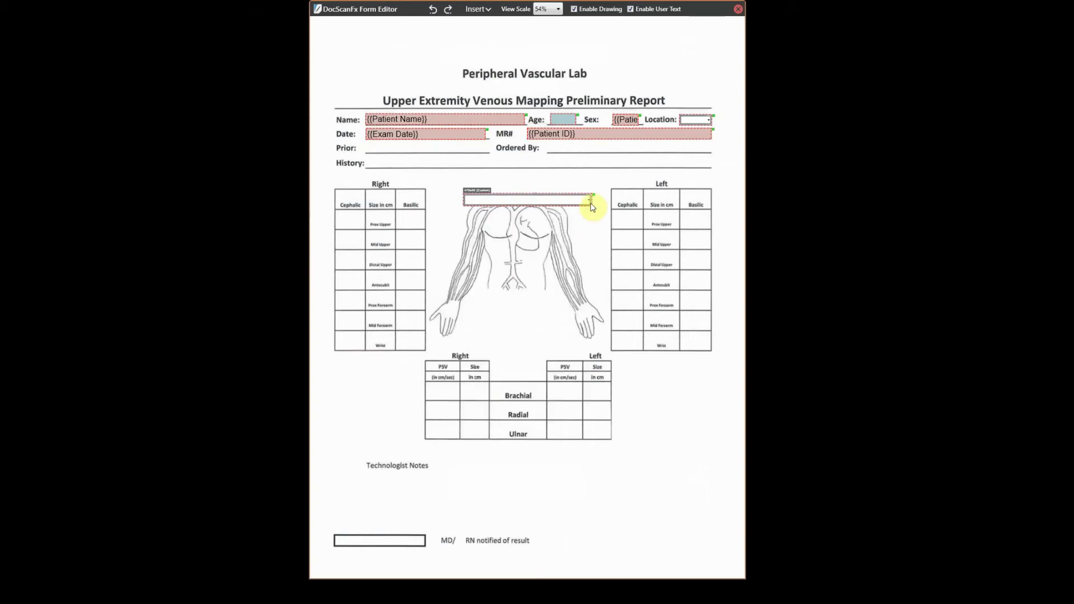
drag(592, 194, 497, 145)
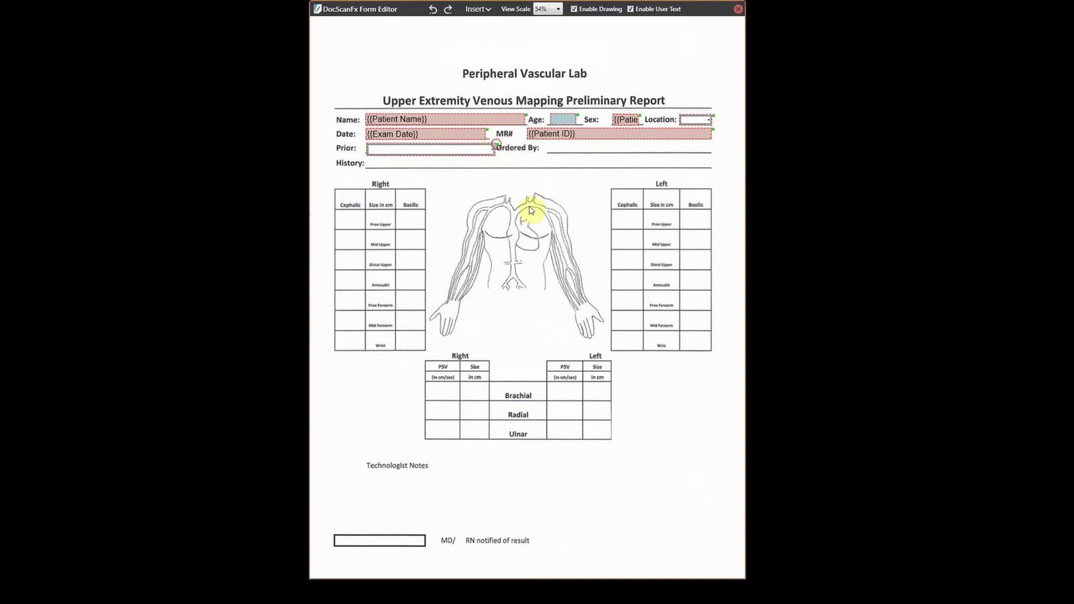
Left-align the Patient Name, Exam Date and Prior fields
click(475, 150)
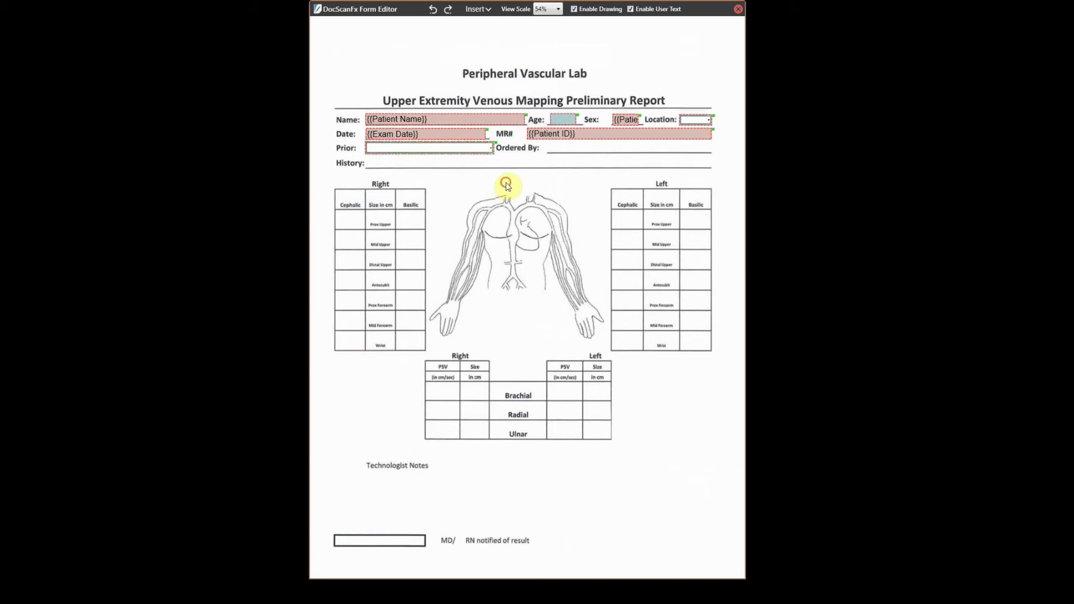
drag(347, 89, 535, 176)
click(416, 121)
click(468, 135)
click(468, 150)
click(453, 136)
right_click(453, 136)
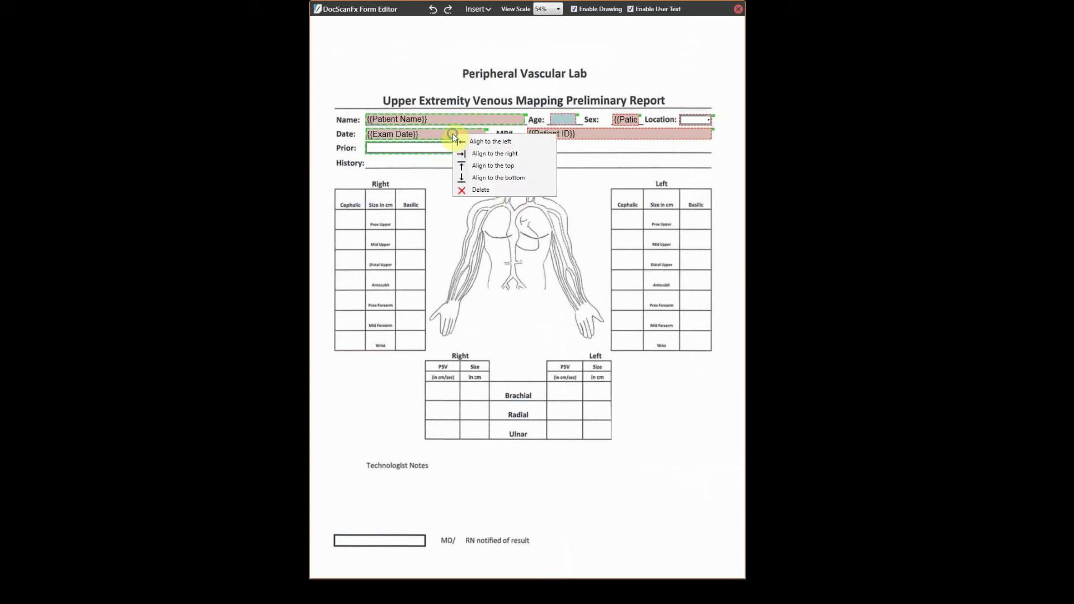
click(480, 142)
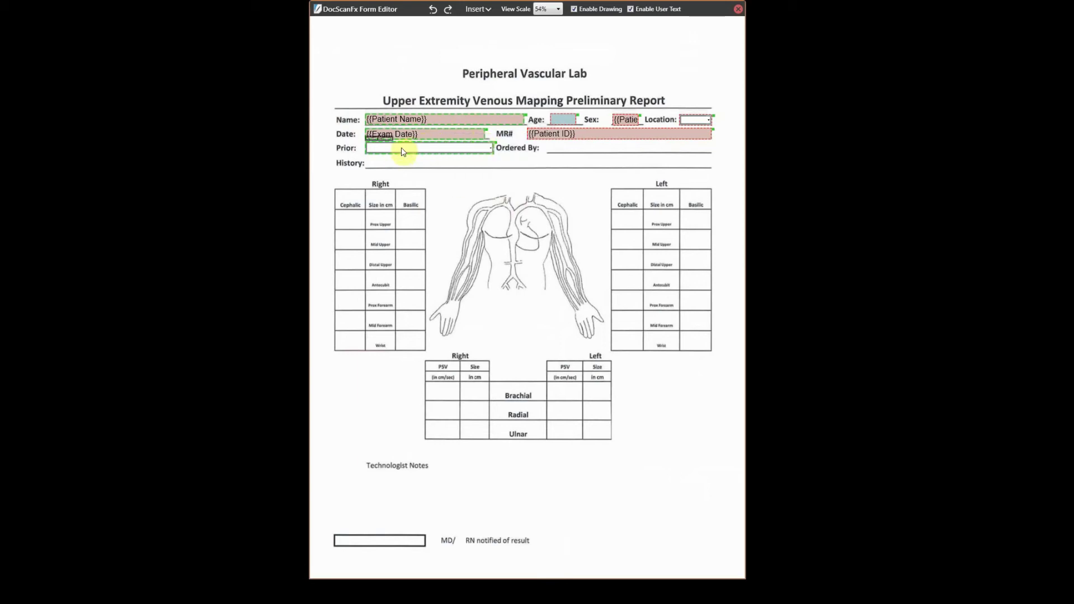
click(374, 166)
Top-align the Name, Age, Sex, Location header fields, then Exam Date with Patient ID
drag(353, 111, 720, 132)
click(505, 122)
right_click(506, 122)
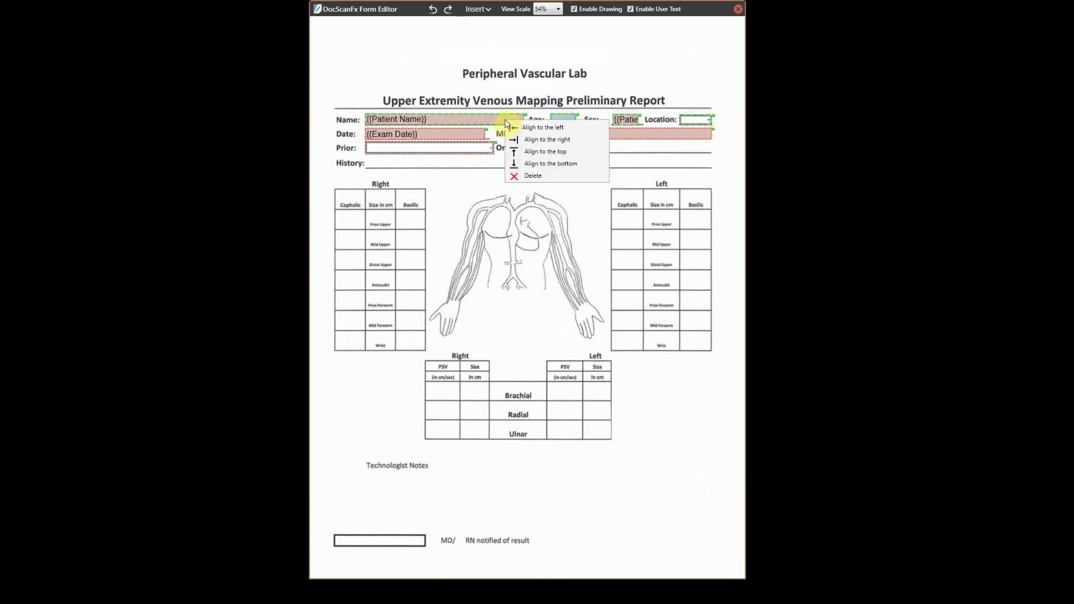
click(540, 152)
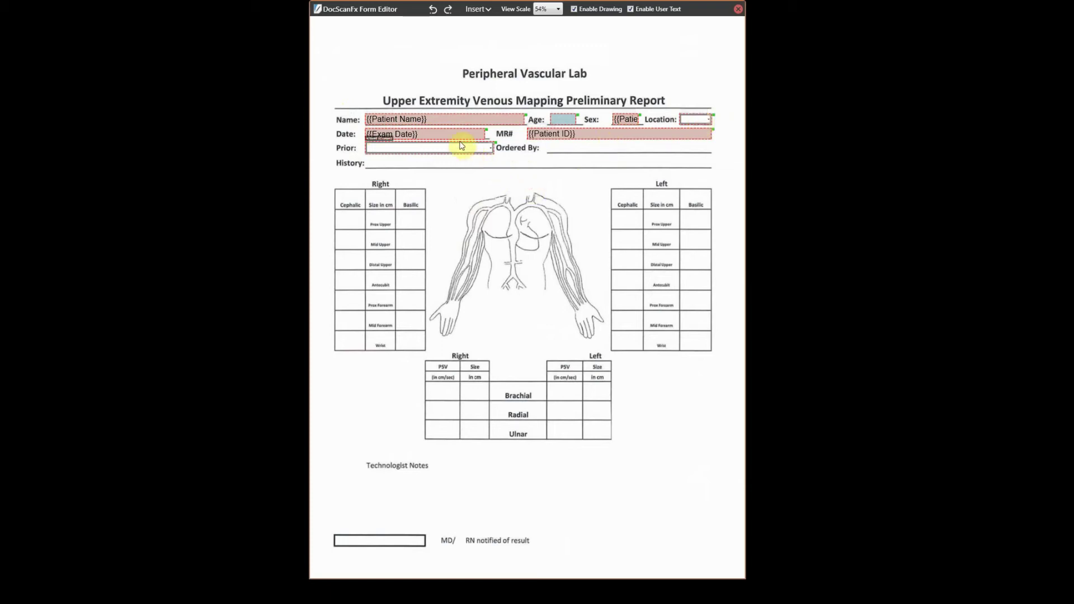
ctrl+click(580, 136)
right_click(581, 137)
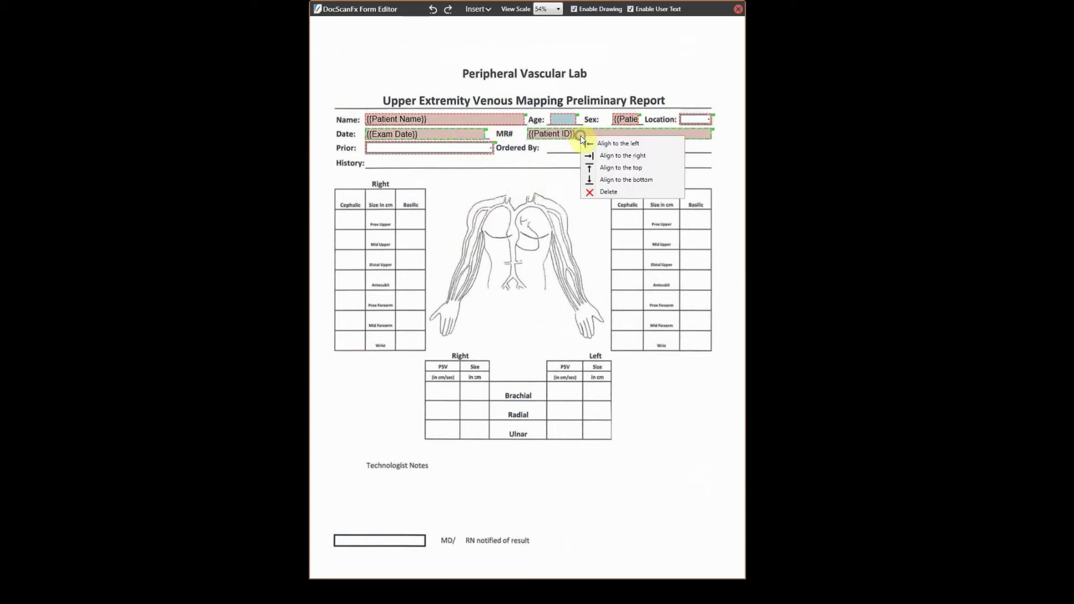
click(618, 168)
click(515, 173)
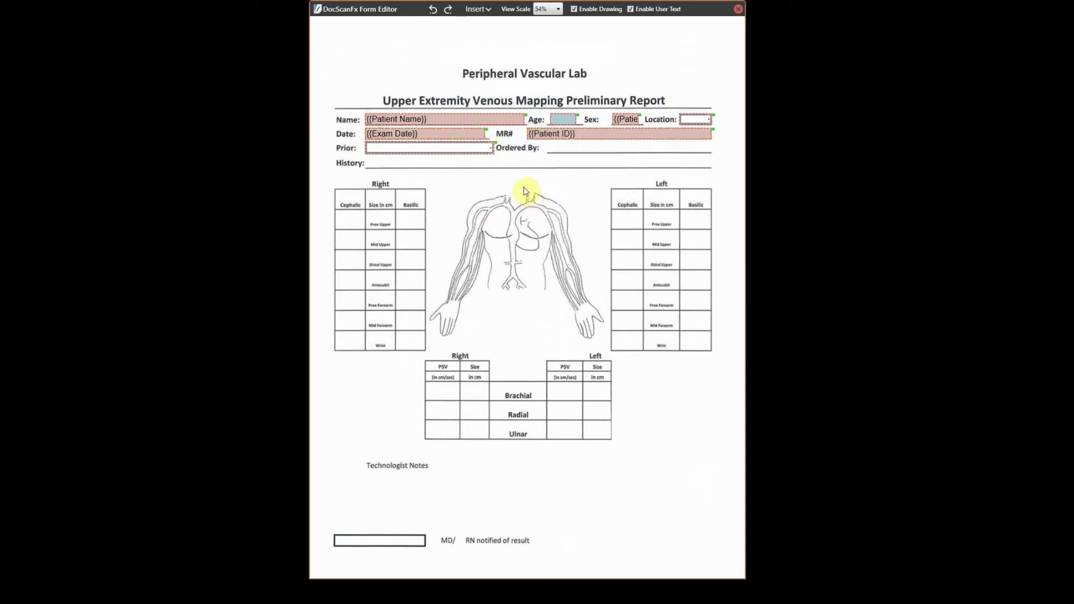
Place a Medium one-line {{Physician}} field named Physician on the Ordered By line
right_click(522, 184)
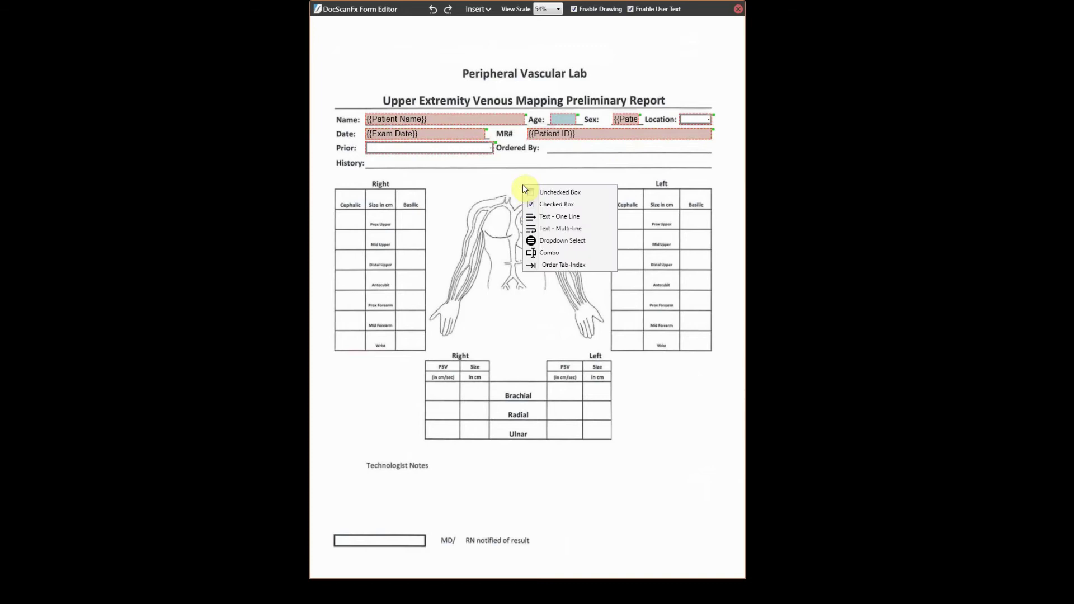
click(562, 222)
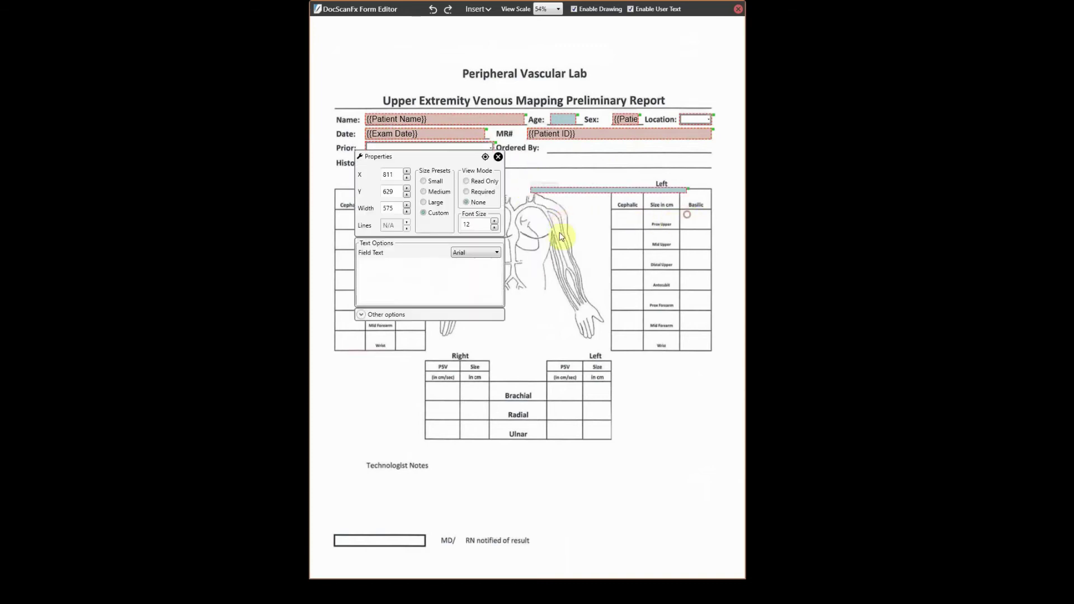
click(441, 274)
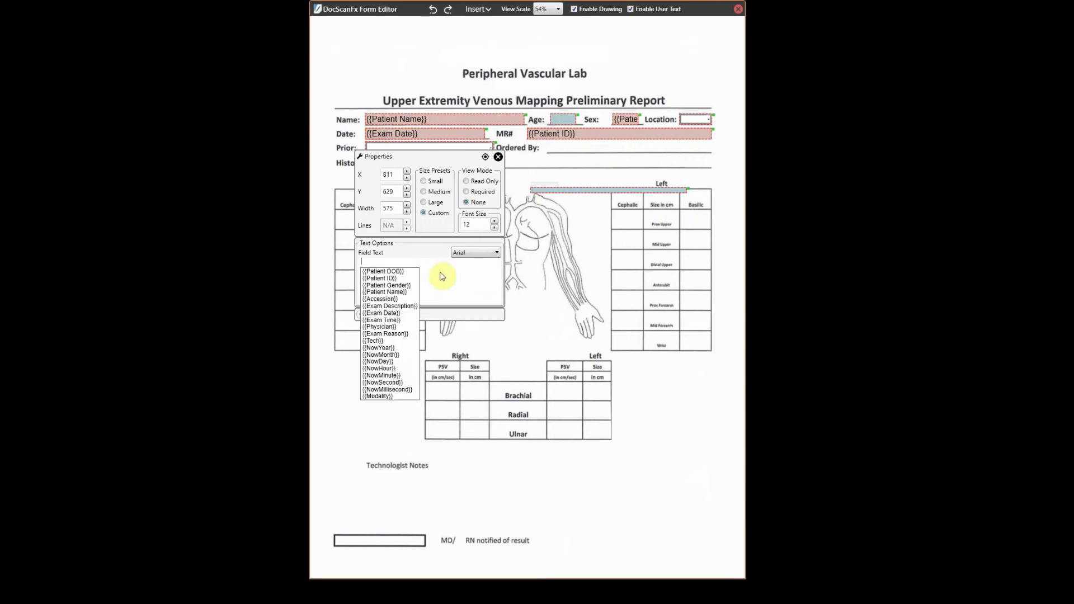
click(391, 326)
click(465, 202)
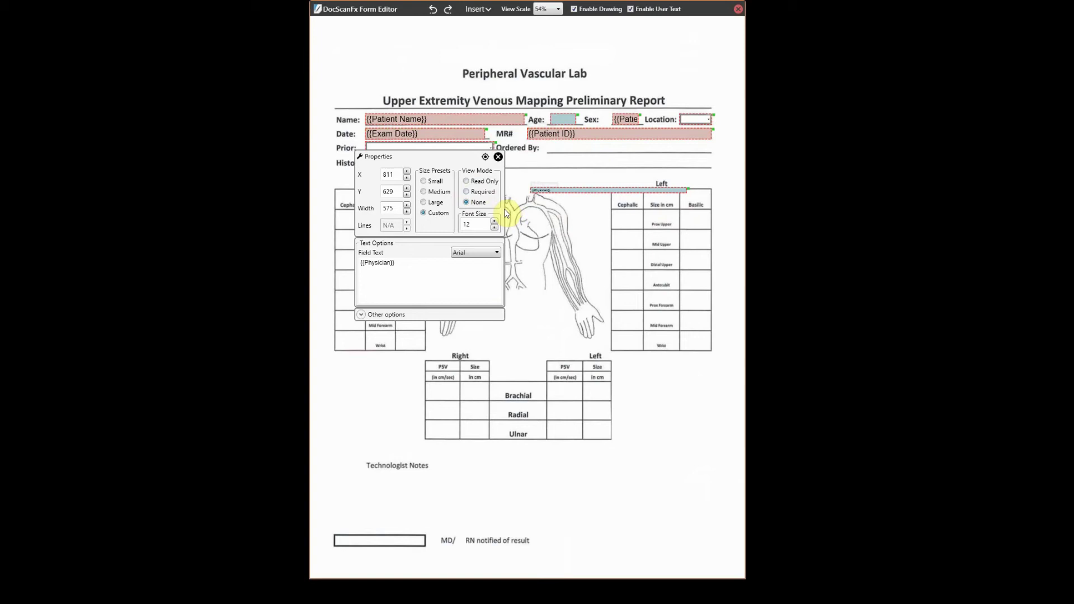
click(361, 314)
click(386, 333)
text(Physician)
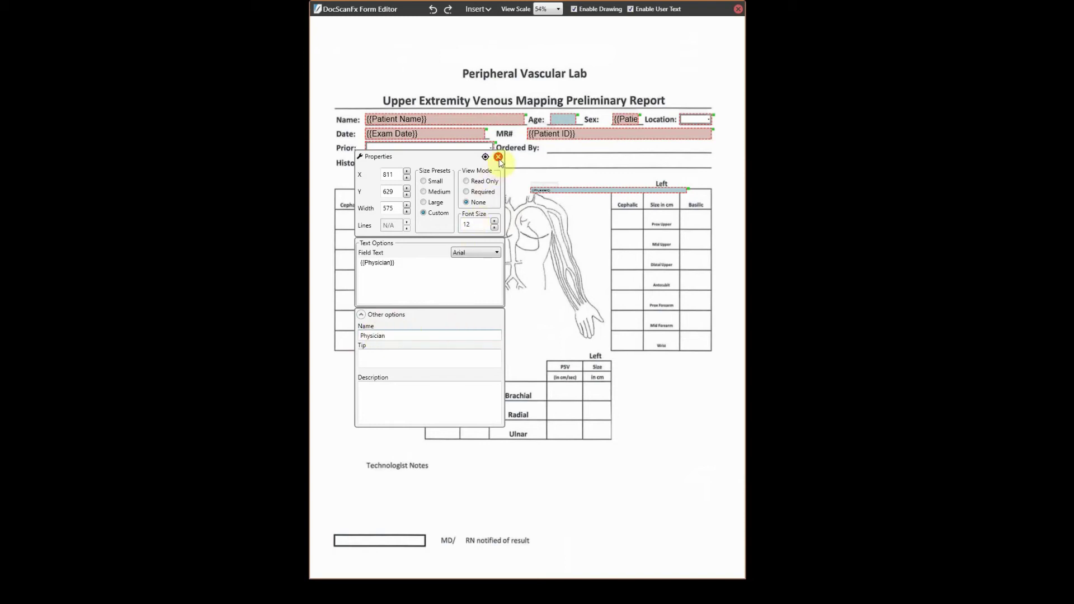
click(424, 191)
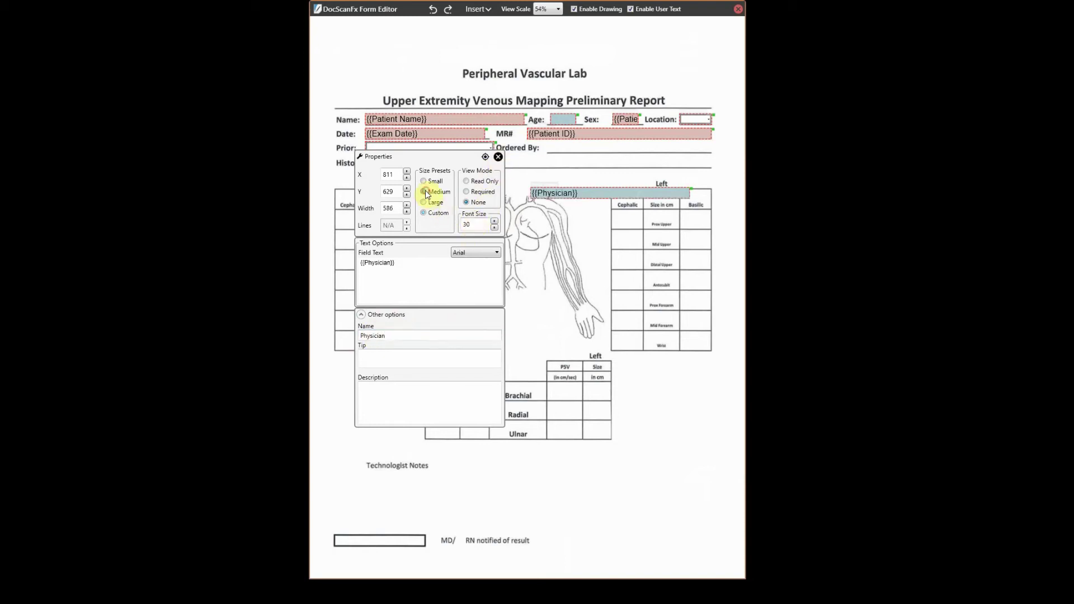
click(498, 156)
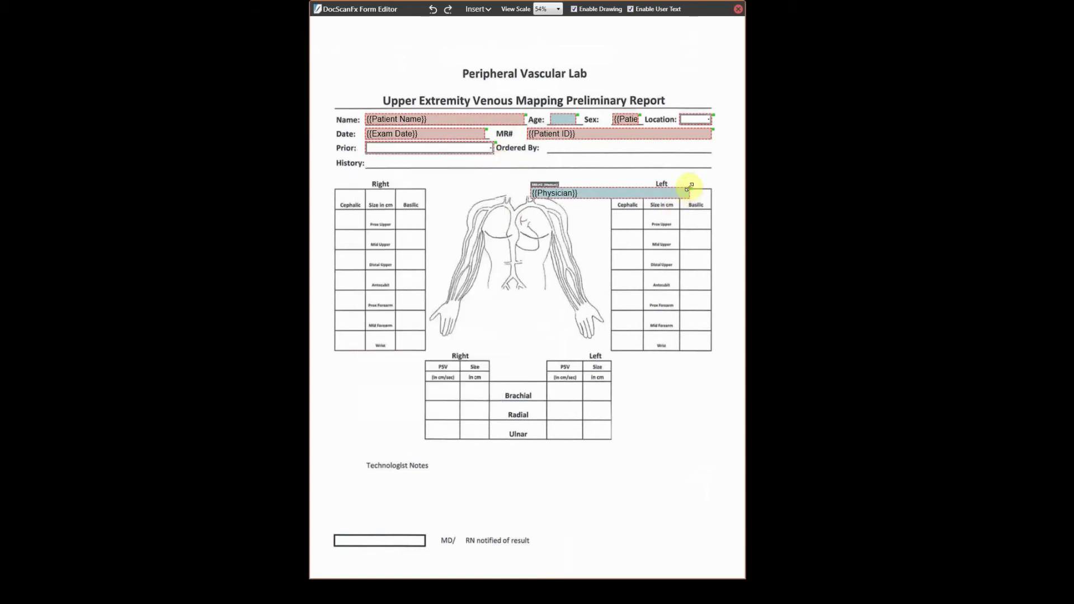
drag(692, 188, 708, 143)
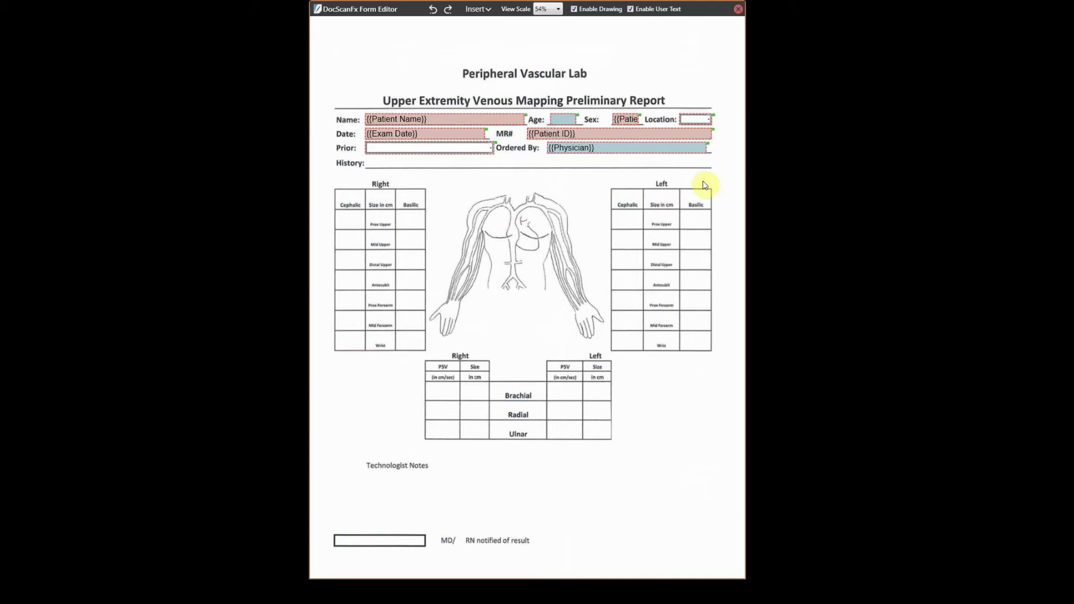
Align the top of the {{Physician}} field with the Prior field
click(580, 151)
right_click(580, 151)
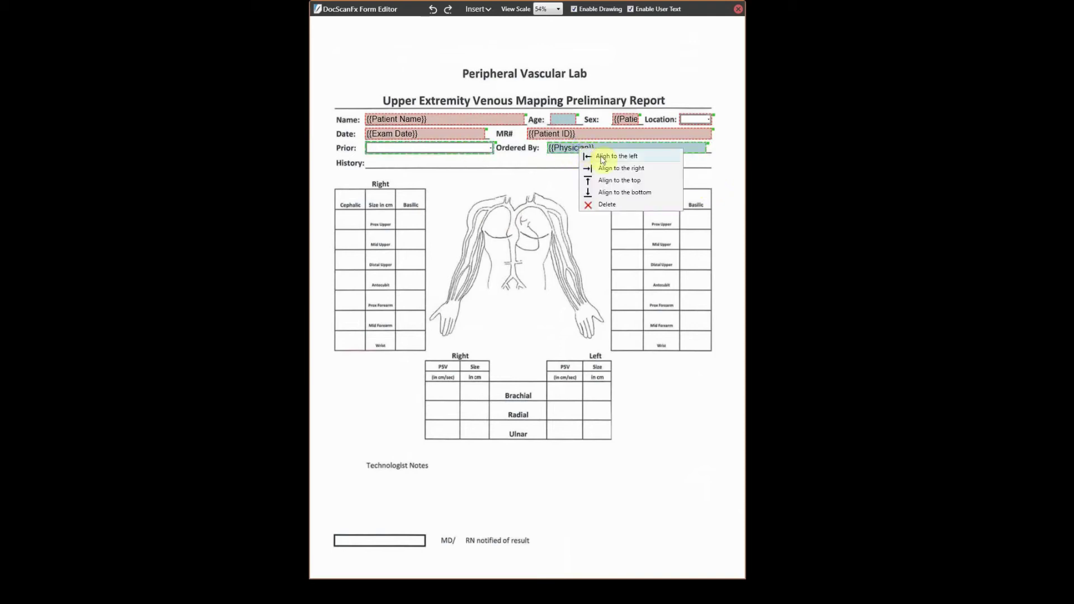
click(628, 179)
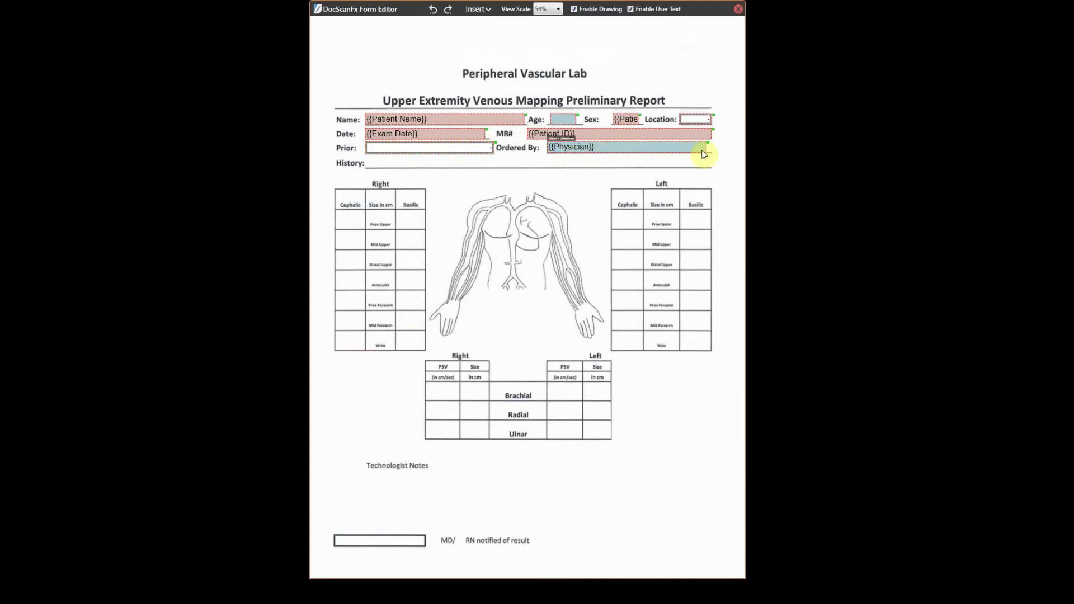
Insert a Medium one-line text field and stretch it across the whole History line
right_click(373, 176)
click(414, 206)
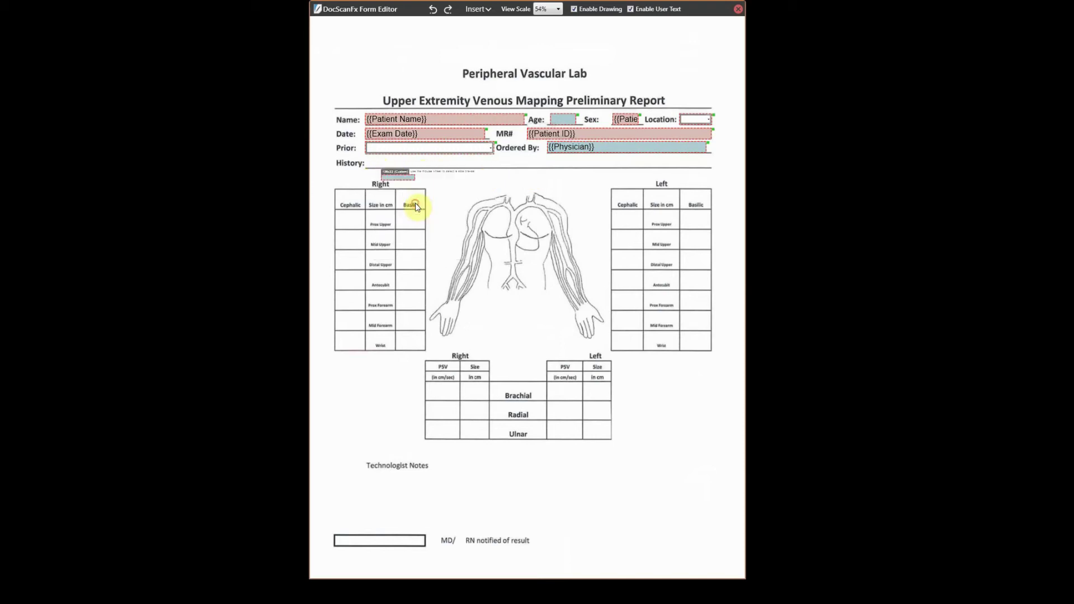
click(628, 206)
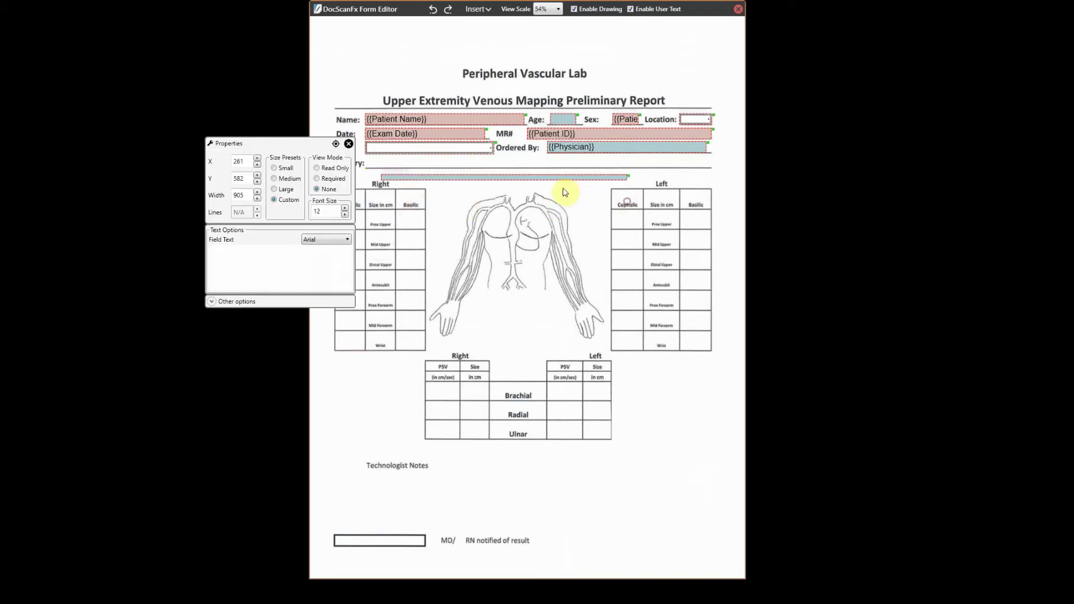
click(282, 180)
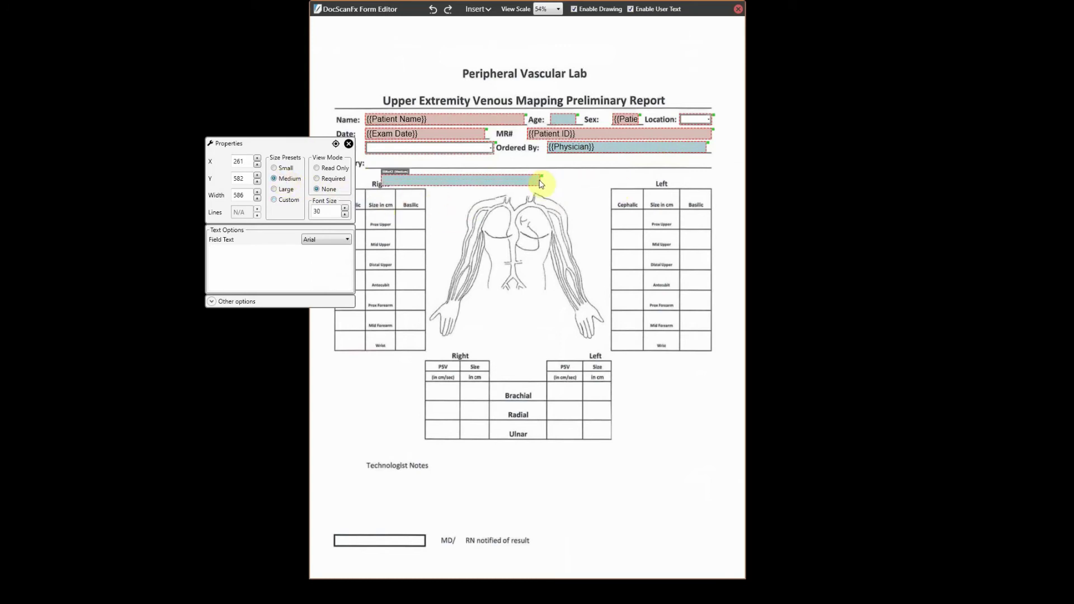
drag(538, 179, 714, 158)
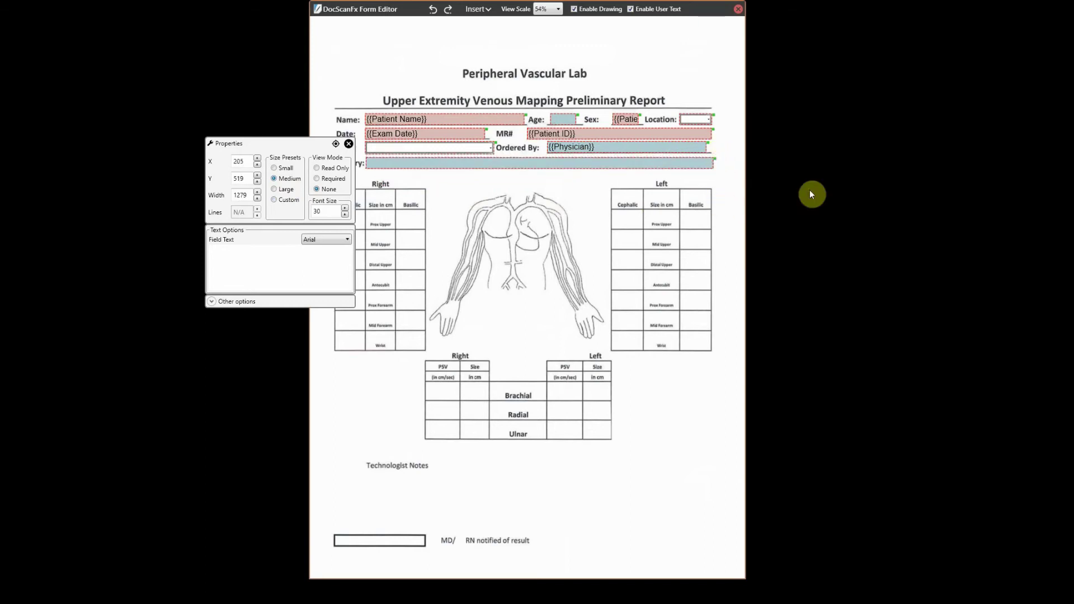
click(581, 166)
Enter Hist as the History field's name under Other options
click(211, 302)
drag(257, 150, 456, 196)
click(423, 370)
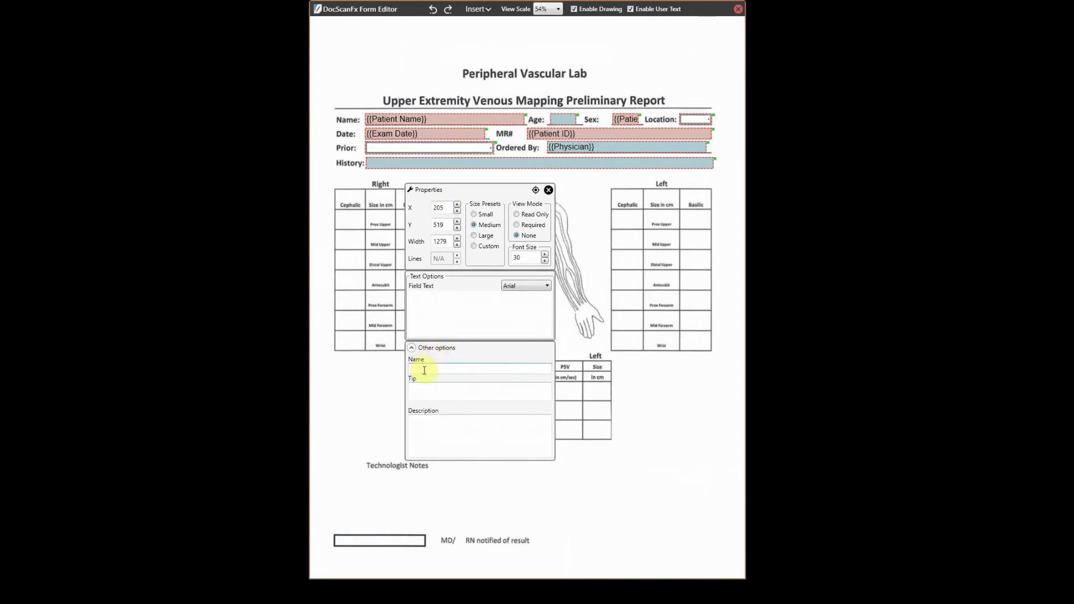
text(History)
click(548, 191)
click(549, 191)
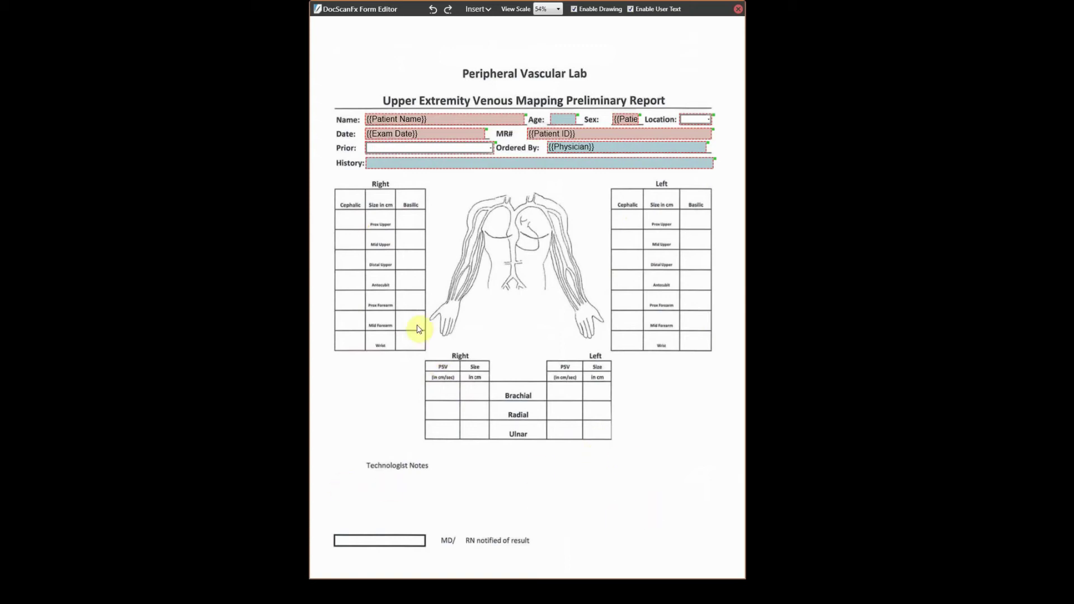
Insert a font-size-40 one-line text field and fit it into the Right table's first Cephalic cell
right_click(343, 235)
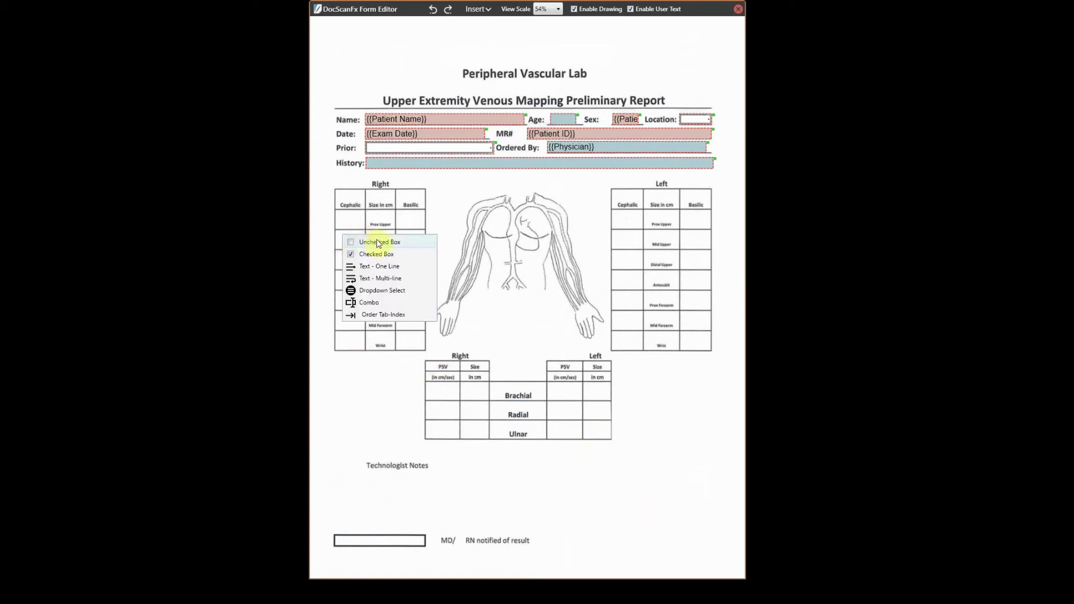
click(388, 265)
click(413, 266)
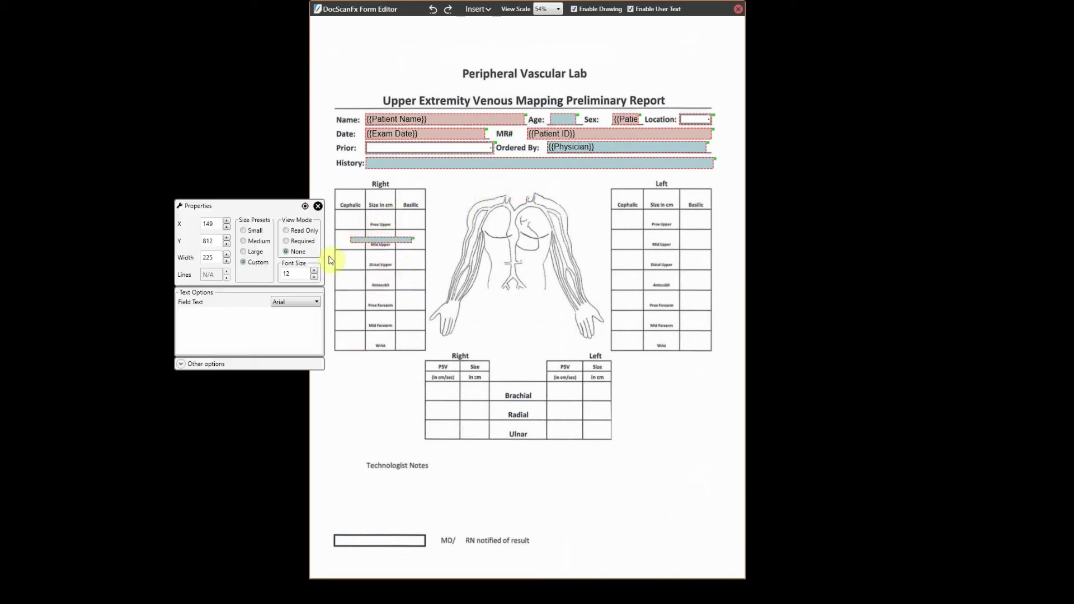
click(297, 272)
text(40)
drag(415, 240, 401, 215)
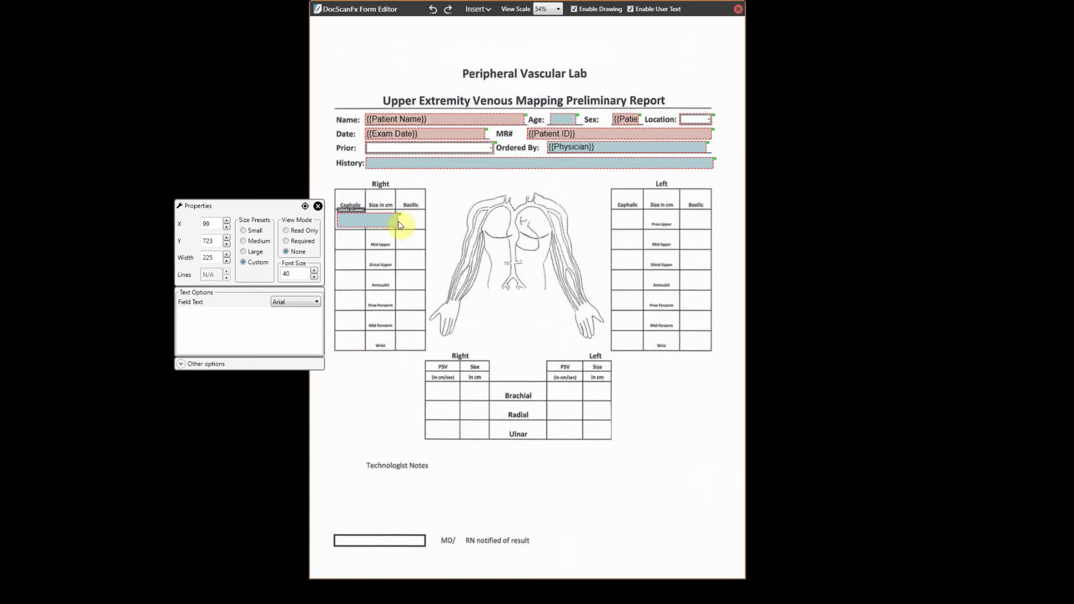
drag(397, 221, 357, 219)
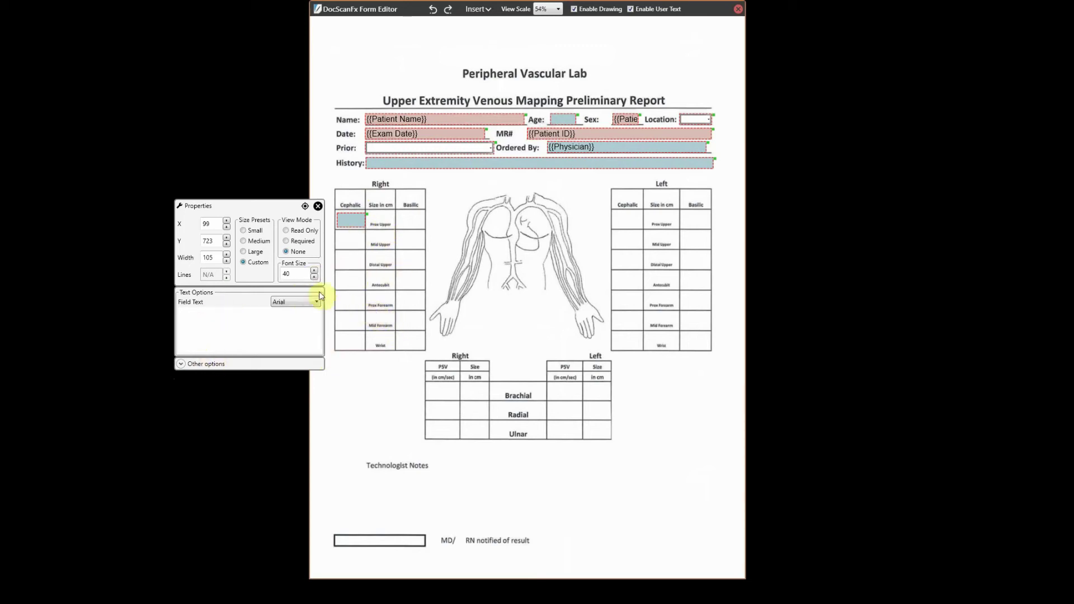
Save the Prox Upper Cephalic field's size as the Medium preset
click(318, 206)
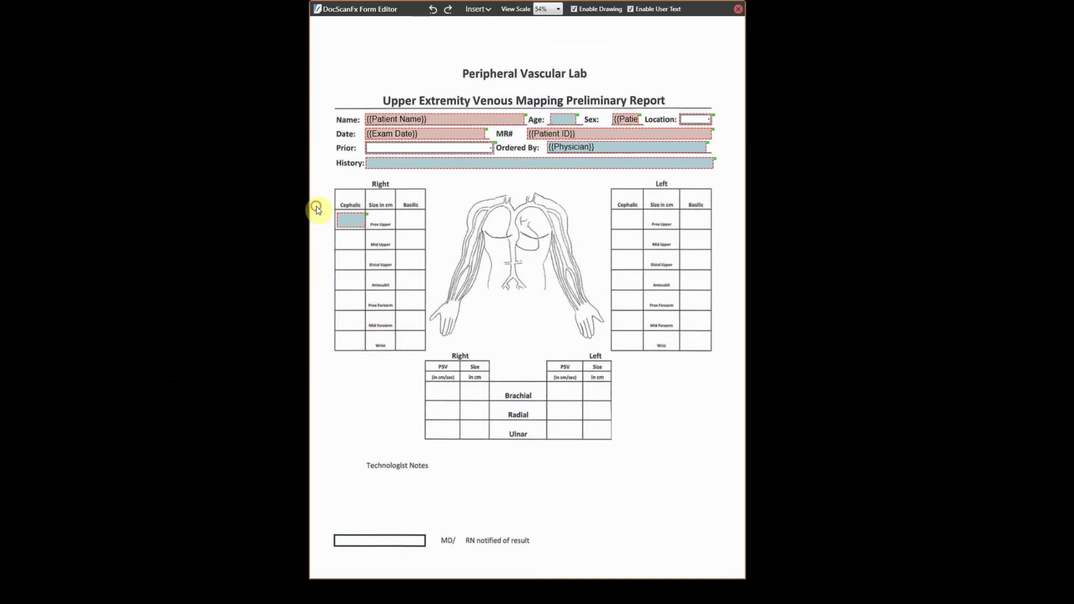
right_click(354, 223)
mouse_move(391, 243)
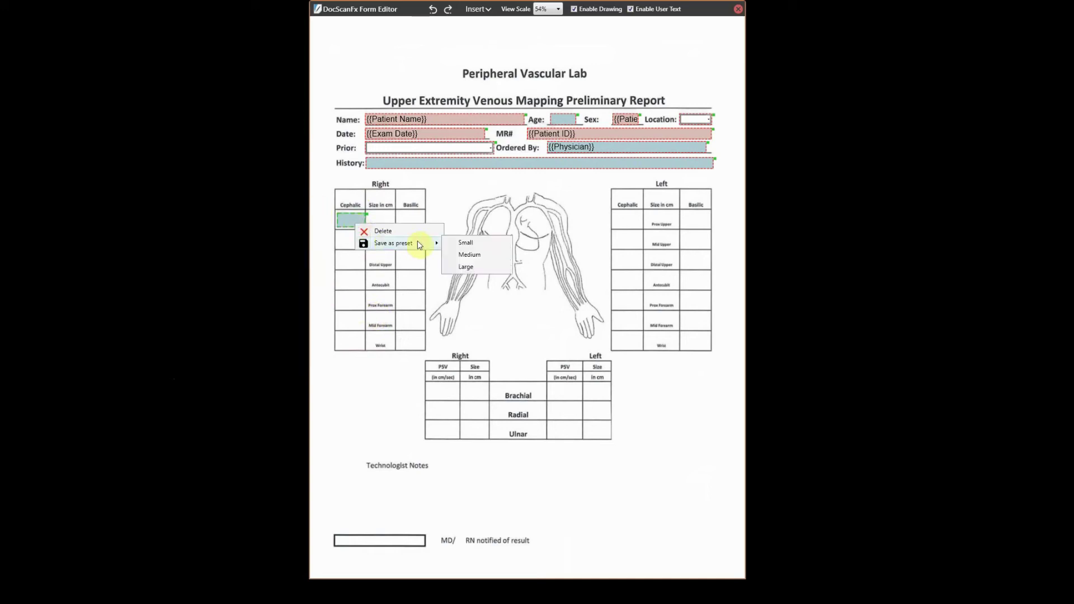
click(468, 255)
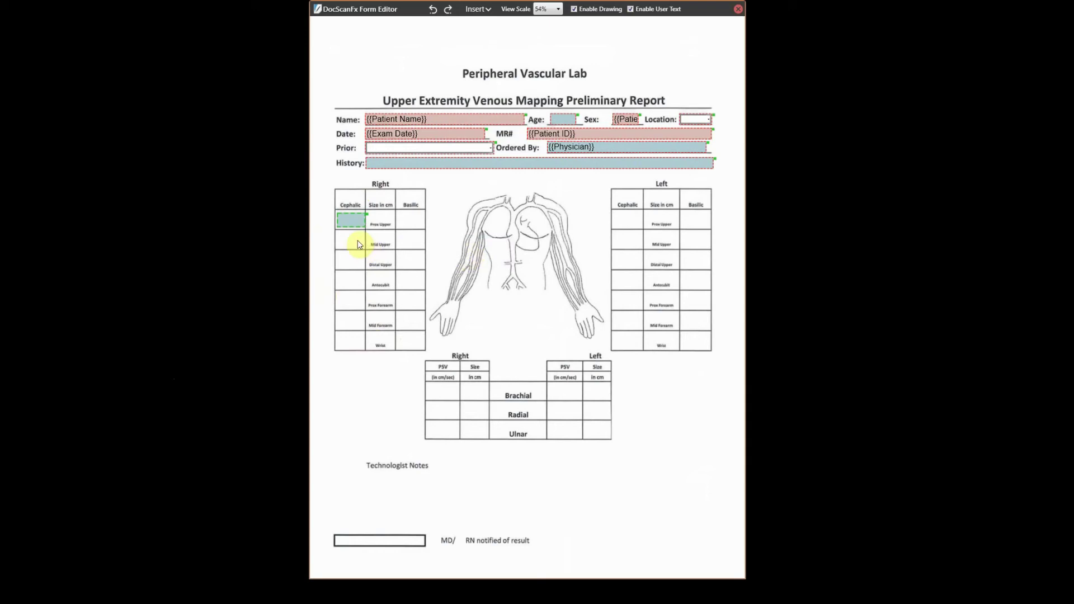
Add Medium one-line text fields in the next two Cephalic rows
right_click(342, 236)
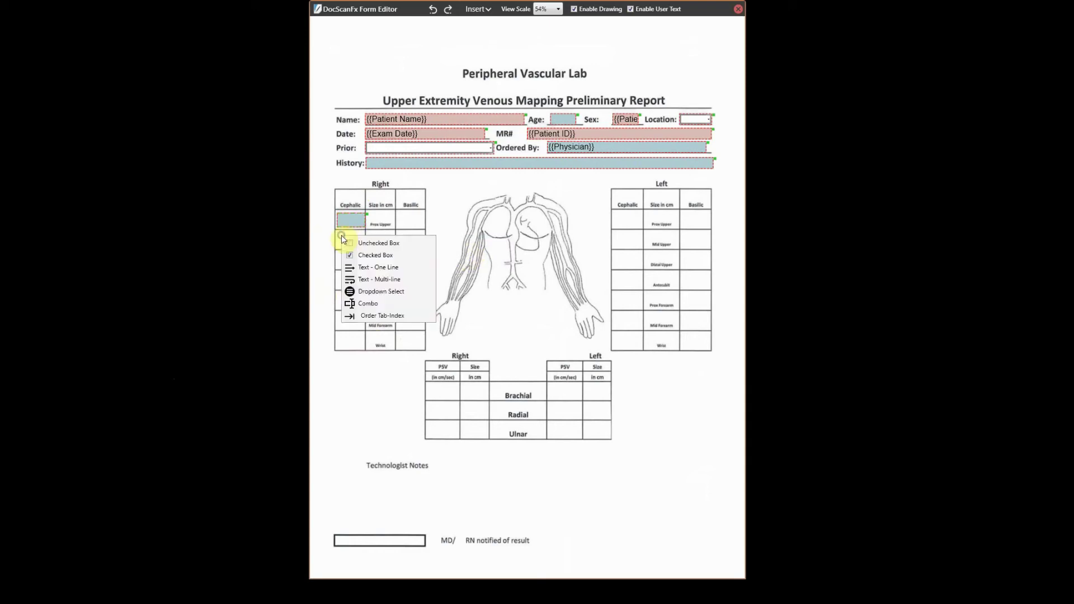
click(377, 264)
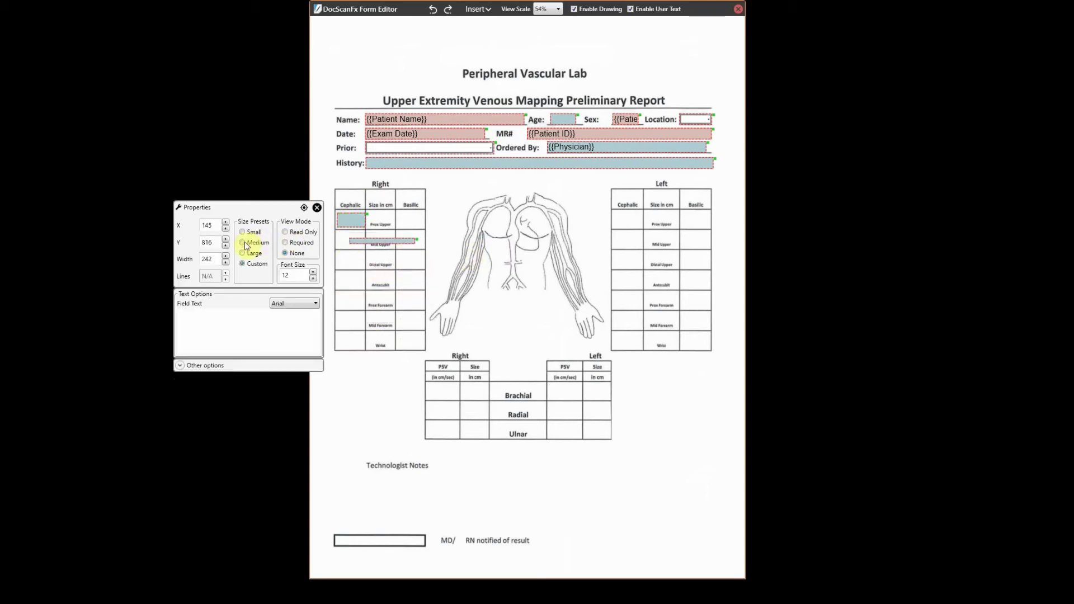
click(242, 242)
click(317, 208)
right_click(344, 256)
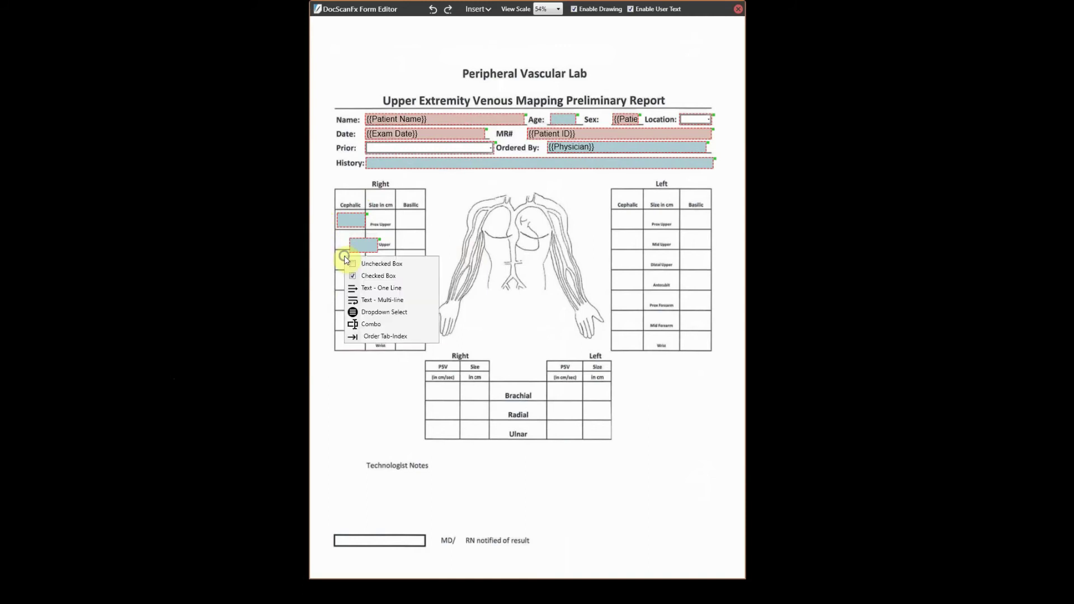
click(373, 288)
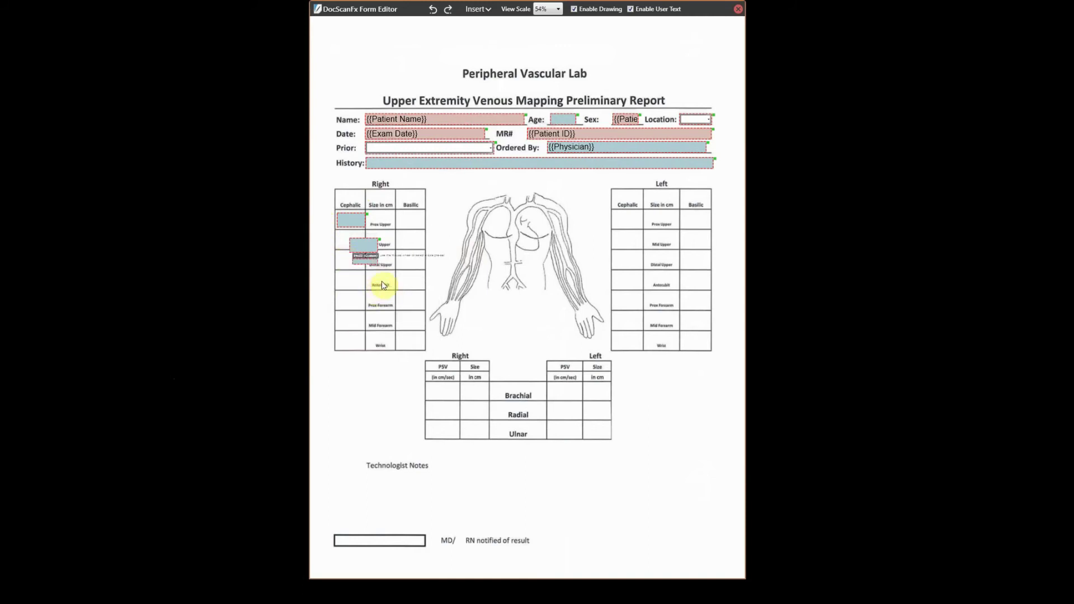
click(382, 283)
click(247, 263)
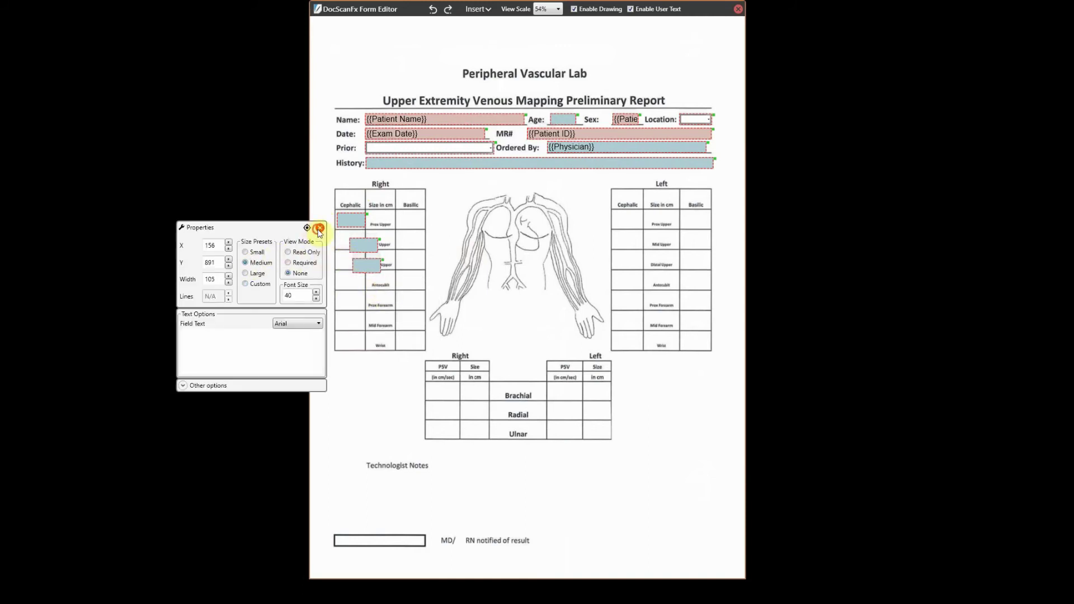
click(318, 229)
Add three more Medium one-line text fields further down the Cephalic column
right_click(351, 281)
click(383, 313)
click(392, 306)
click(254, 287)
click(327, 253)
right_click(354, 307)
click(387, 338)
click(390, 335)
click(257, 312)
click(329, 279)
right_click(350, 333)
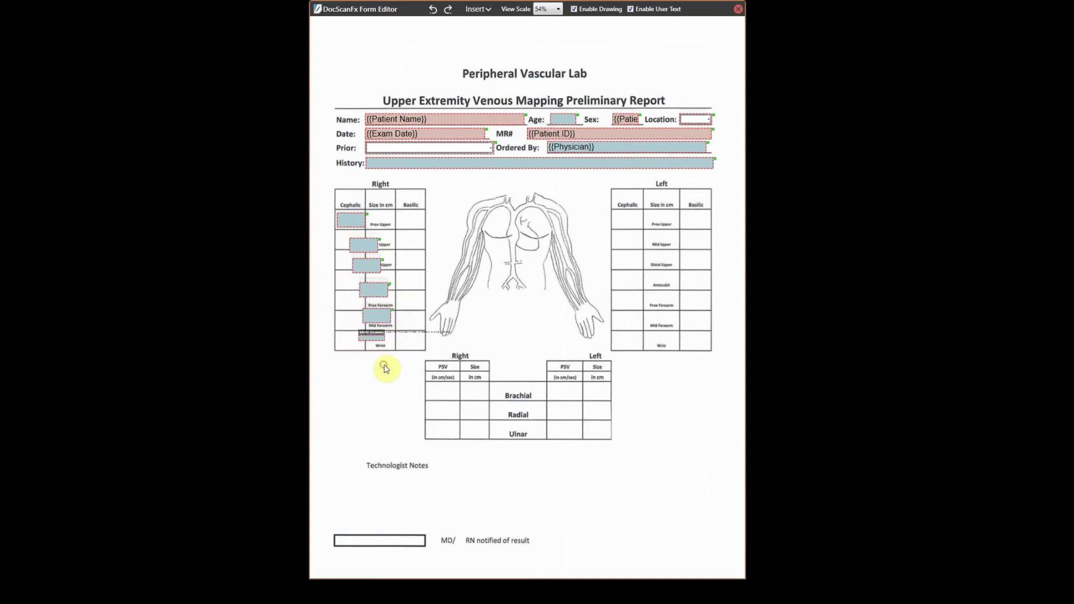
click(384, 369)
click(258, 339)
click(328, 306)
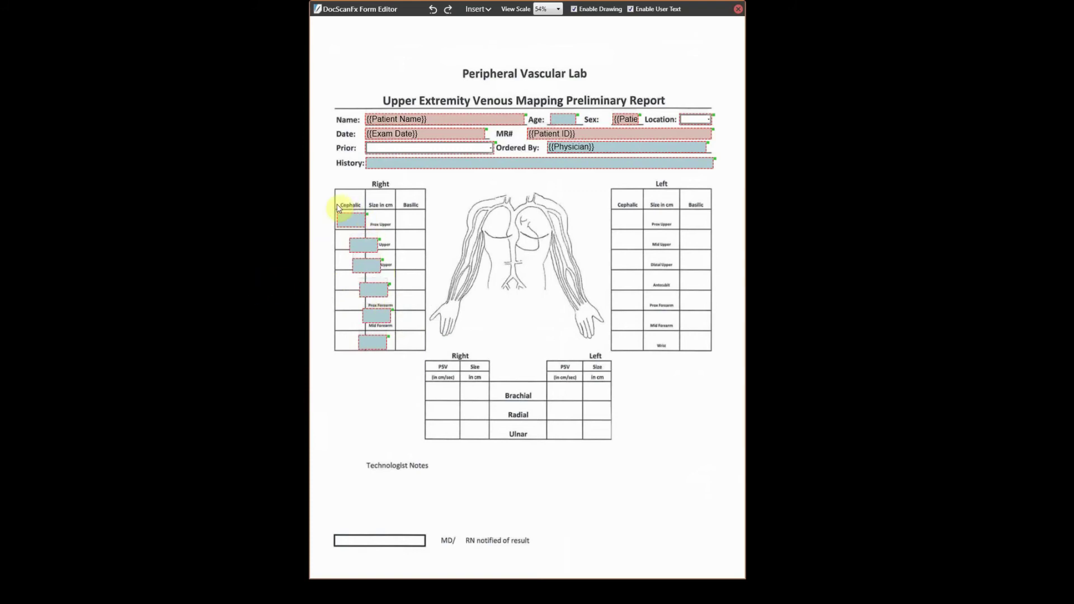
Marquee-select the right-arm Cephalic fields and align them to the left
drag(329, 202, 407, 361)
right_click(353, 221)
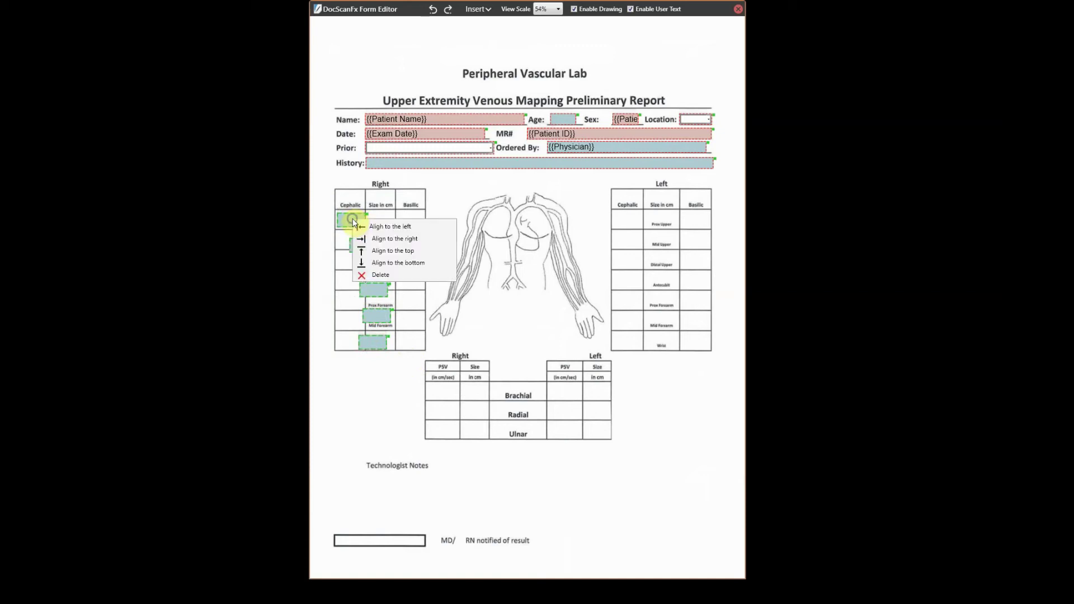
click(395, 227)
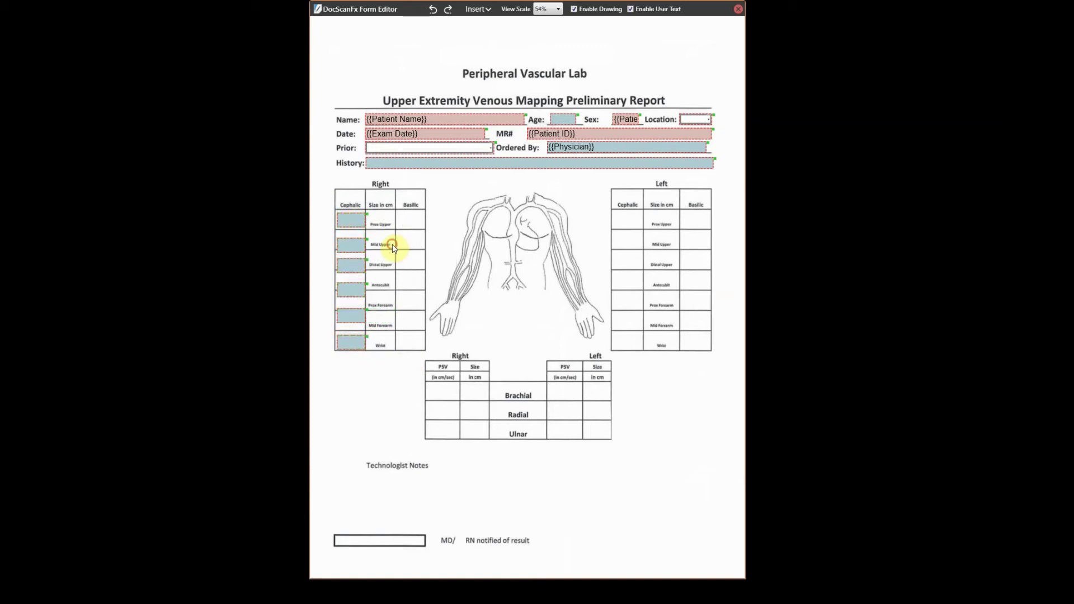
Nudge the Distal Upper, Antecubit, Prox Forearm and Mid Forearm fields up into their rows
click(356, 246)
click(351, 264)
key(Up)
key(Up)
click(353, 292)
key(Up)
key(Up)
key(Up)
click(355, 316)
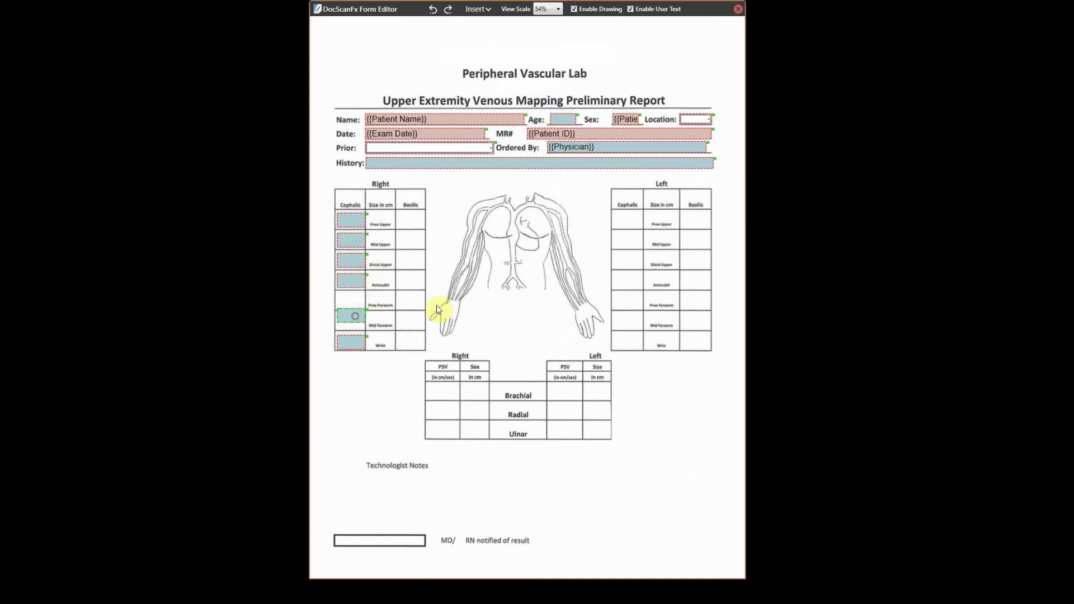
key(Up)
key(Up)
key(Up)
click(357, 337)
key(Up)
key(Up)
key(Up)
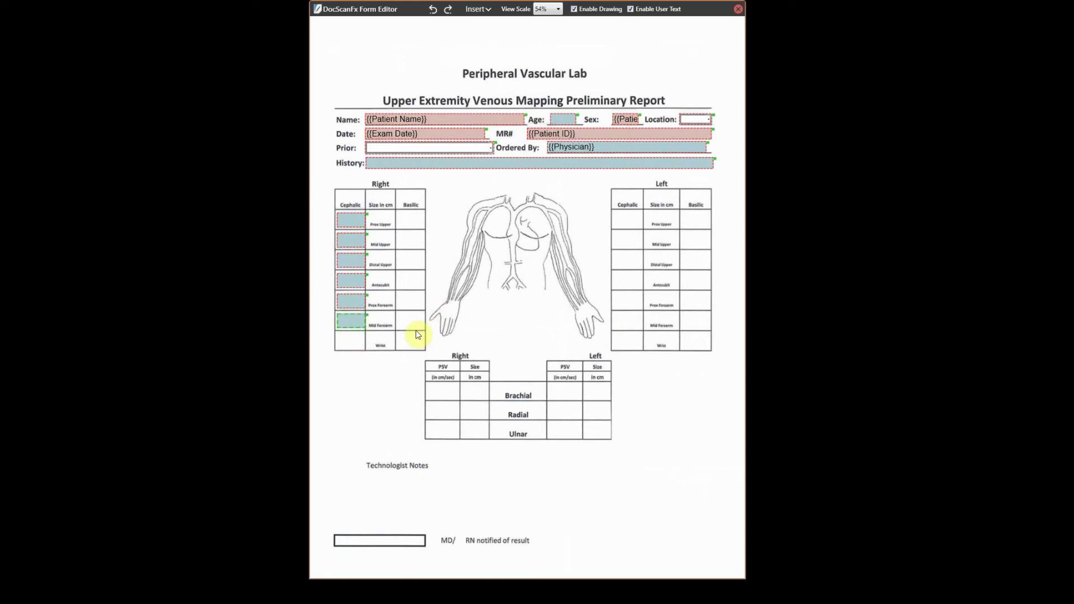
click(352, 242)
Add a Medium one-line text field in the Wrist row and align it left
right_click(350, 335)
click(410, 373)
click(264, 348)
click(316, 308)
click(359, 349)
right_click(359, 322)
click(386, 330)
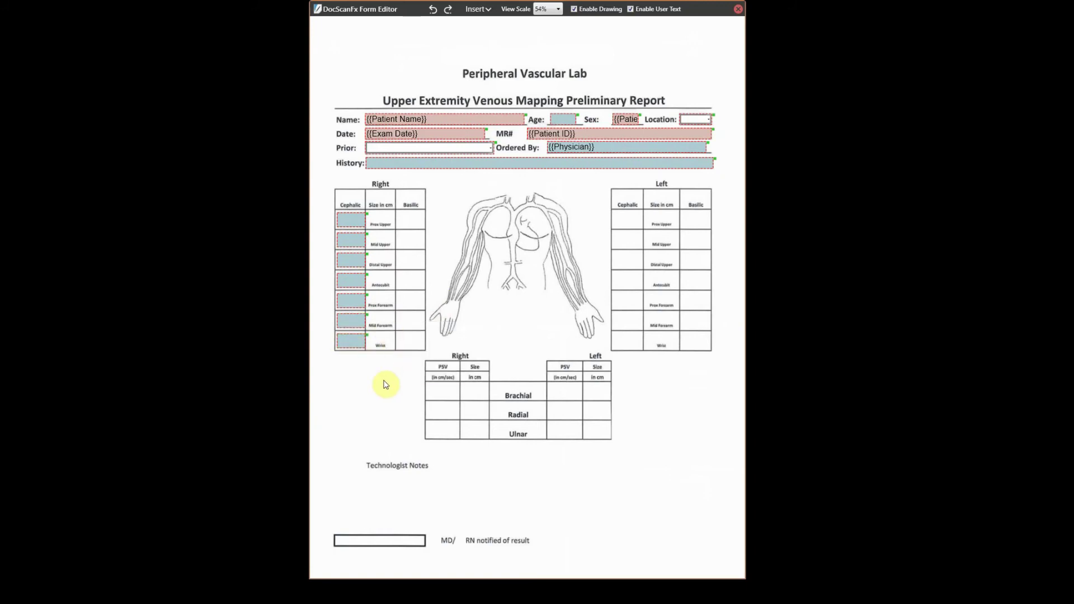
Add a Medium one-line text field in the Prox Upper Basilic cell
right_click(401, 218)
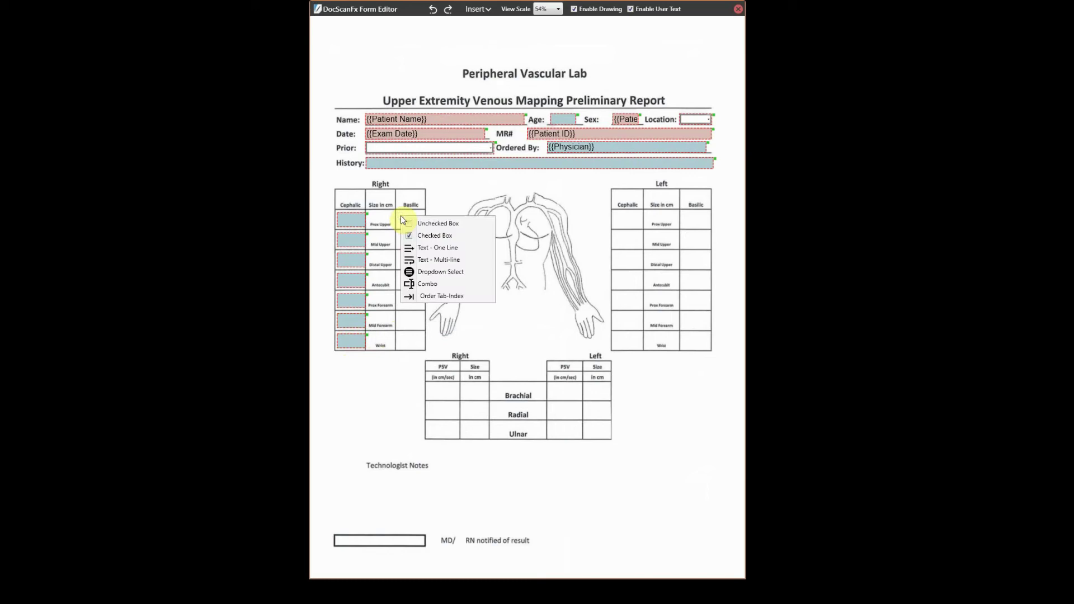
click(443, 247)
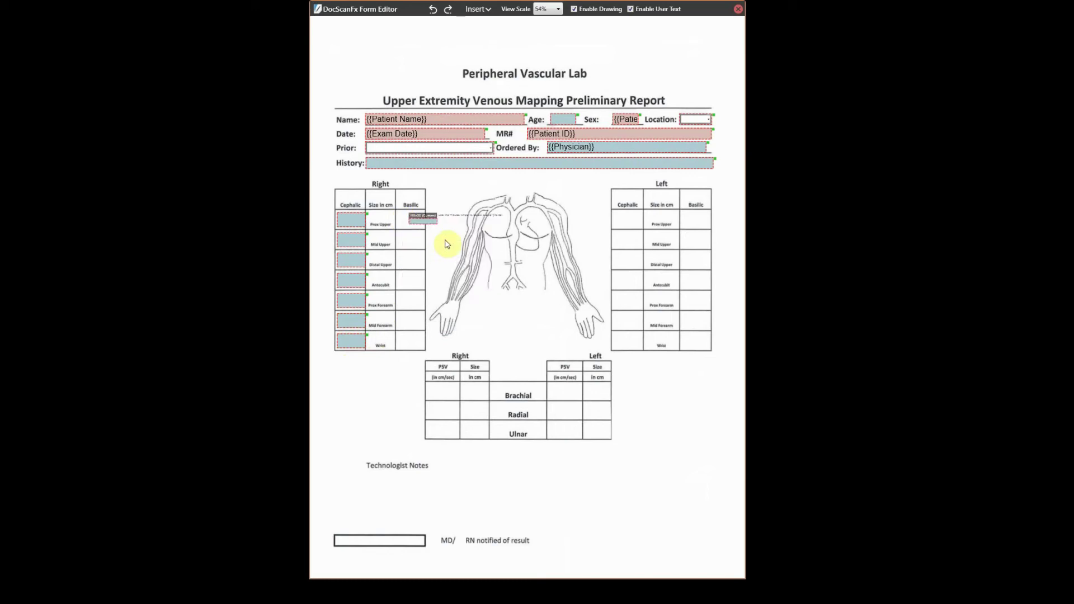
click(311, 222)
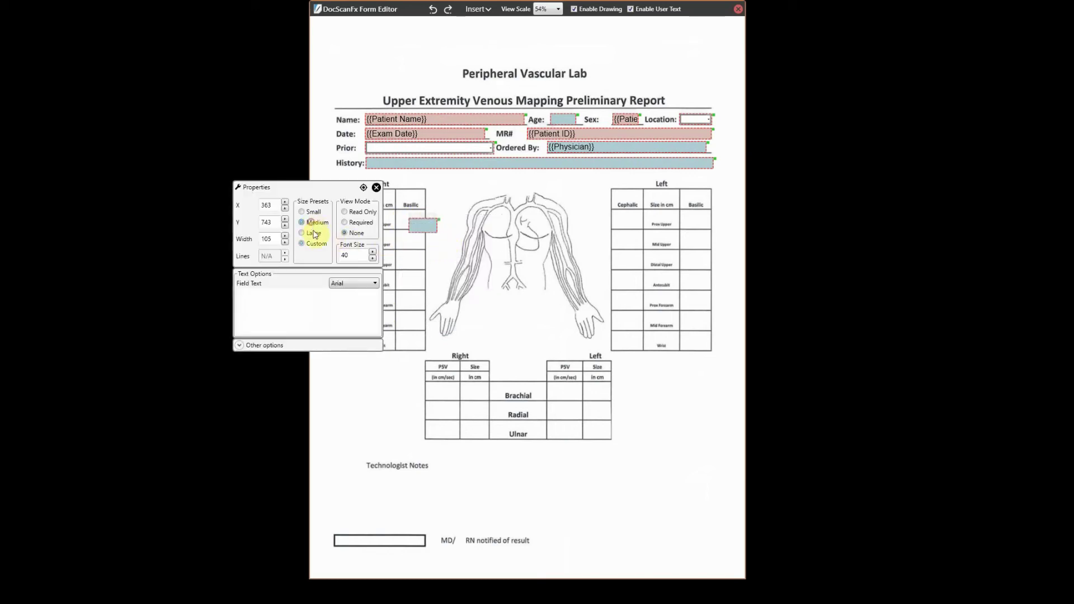
click(375, 189)
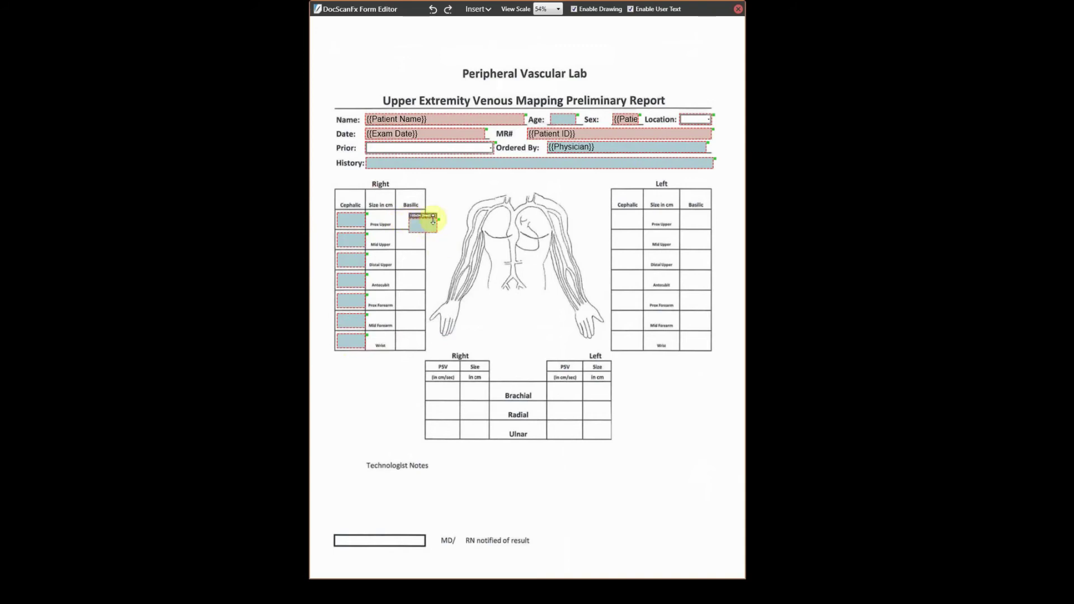
drag(440, 222, 429, 217)
Add one-line text fields down the remaining Right Basilic rows through Wrist
right_click(422, 239)
click(445, 267)
click(386, 210)
right_click(423, 259)
drag(444, 242, 414, 302)
click(445, 288)
click(386, 230)
right_click(420, 273)
click(448, 306)
click(395, 246)
right_click(409, 295)
click(437, 328)
right_click(410, 321)
click(438, 353)
click(380, 293)
right_click(415, 338)
click(443, 369)
click(386, 310)
Drag the Basilic fields into their rows, then select all seven and line them up
drag(448, 347, 419, 321)
drag(419, 302, 419, 301)
drag(421, 262, 421, 261)
drag(392, 208, 433, 357)
right_click(417, 281)
click(447, 305)
Add one-line text fields in the Brachial, Radial and Ulnar PSV cells
right_click(418, 390)
click(446, 422)
click(390, 361)
drag(458, 392, 457, 387)
right_click(447, 391)
click(468, 415)
click(414, 387)
mouse_move(479, 419)
mouse_down()
mouse_move(460, 405)
mouse_move(460, 424)
mouse_up()
right_click(444, 429)
click(489, 462)
click(414, 400)
Add text fields in the Brachial, Radial and Ulnar Size cells and align them
right_click(487, 409)
click(524, 439)
click(414, 394)
drag(503, 396, 475, 392)
right_click(484, 414)
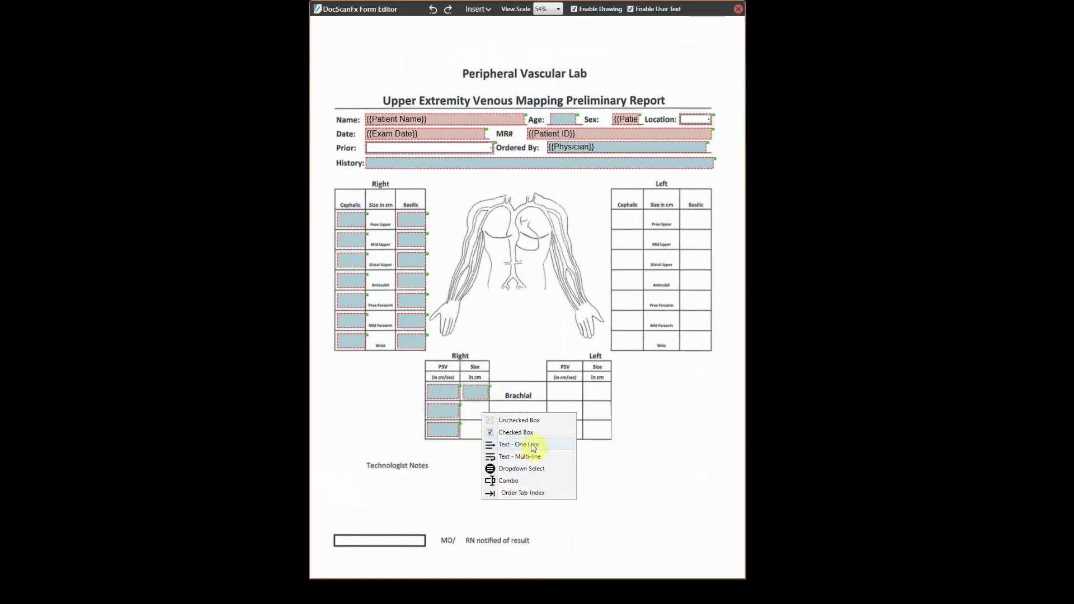
click(524, 445)
drag(508, 433, 476, 430)
right_click(478, 431)
click(416, 381)
right_click(474, 408)
right_click(471, 427)
click(534, 468)
Fill the Left Cephalic column with Medium one-line text fields, Prox Upper through Mid Forearm
right_click(622, 219)
click(653, 247)
mouse_move(654, 220)
mouse_down()
mouse_move(644, 214)
mouse_move(657, 251)
mouse_move(645, 235)
mouse_up()
click(665, 263)
click(596, 208)
click(643, 285)
drag(628, 256, 662, 260)
mouse_move(623, 294)
mouse_down()
mouse_move(647, 287)
mouse_move(628, 311)
mouse_move(678, 329)
mouse_move(636, 327)
mouse_up()
click(601, 271)
click(536, 329)
right_click(630, 335)
click(671, 355)
Add a one-line text field at Prox Upper in the Left Basilic column
right_click(688, 222)
click(712, 232)
click(653, 199)
Add one-line text fields to the Left Basilic cells from Mid Upper down to Mid Forearm
drag(714, 241, 712, 234)
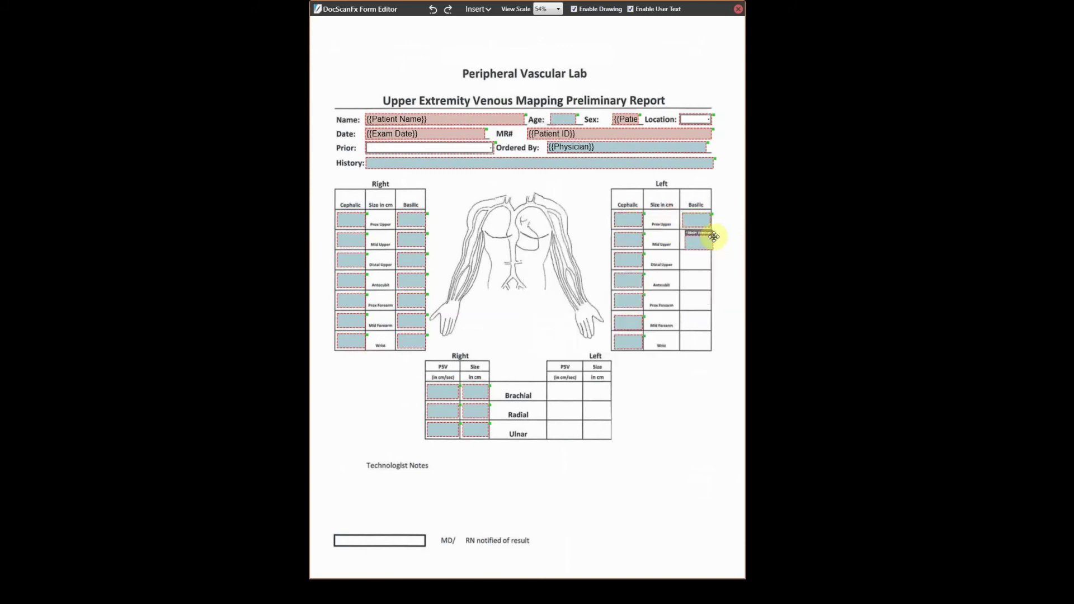
drag(722, 292, 716, 263)
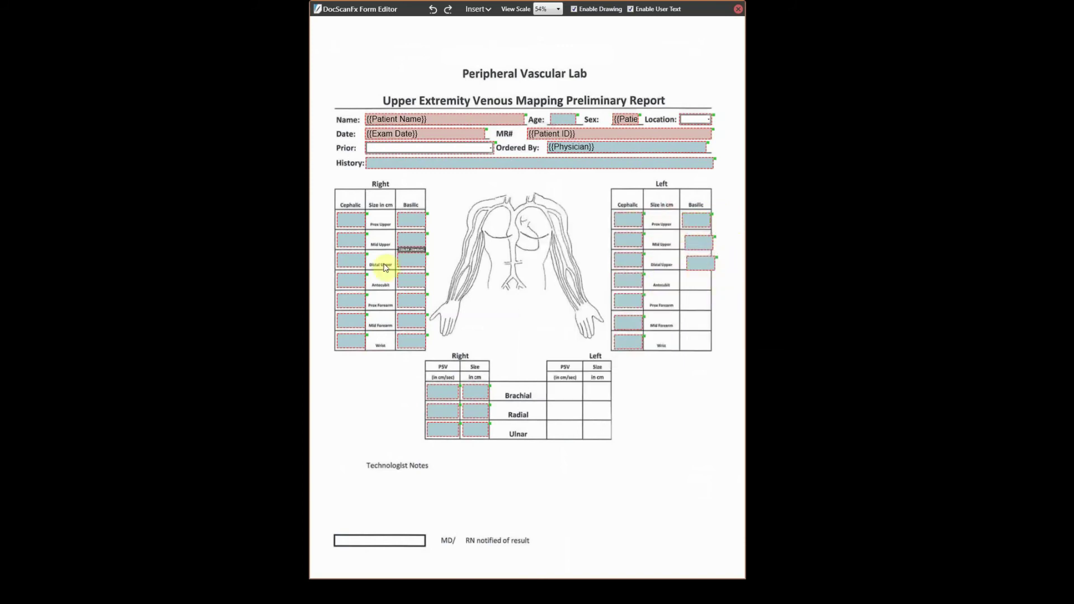
right_click(694, 276)
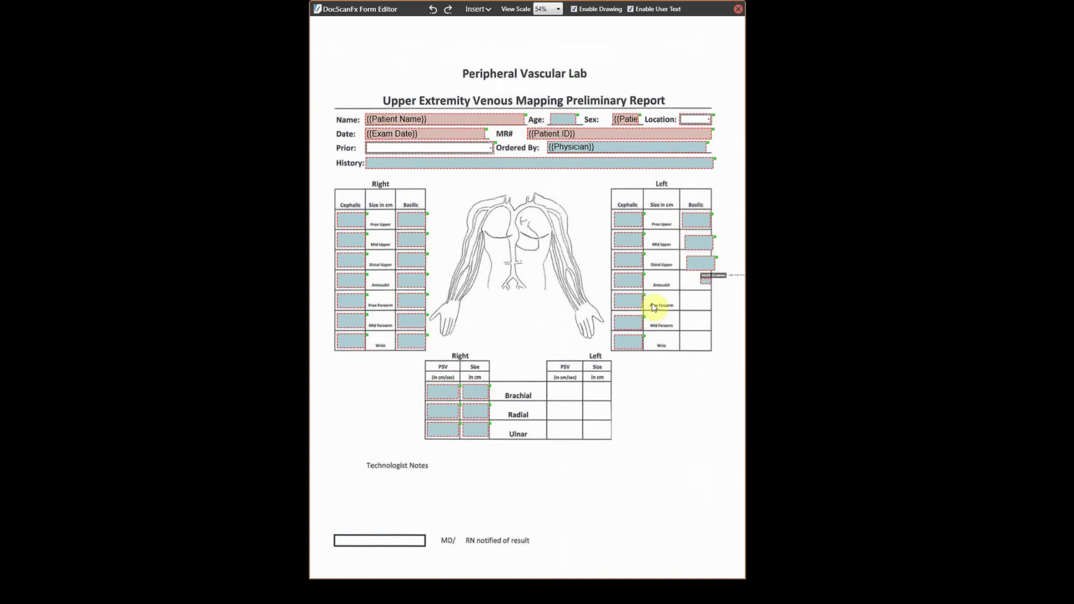
click(710, 307)
click(730, 322)
click(730, 326)
key(Return)
Add text fields to the Left Brachial, Radial and Ulnar PSV cells
click(563, 390)
key(Return)
right_click(587, 386)
click(638, 424)
click(588, 412)
click(597, 437)
key(Return)
Add text fields to the Left Radial and Ulnar Size cells
right_click(599, 390)
click(637, 420)
click(615, 413)
click(518, 408)
key(Return)
click(633, 432)
key(Return)
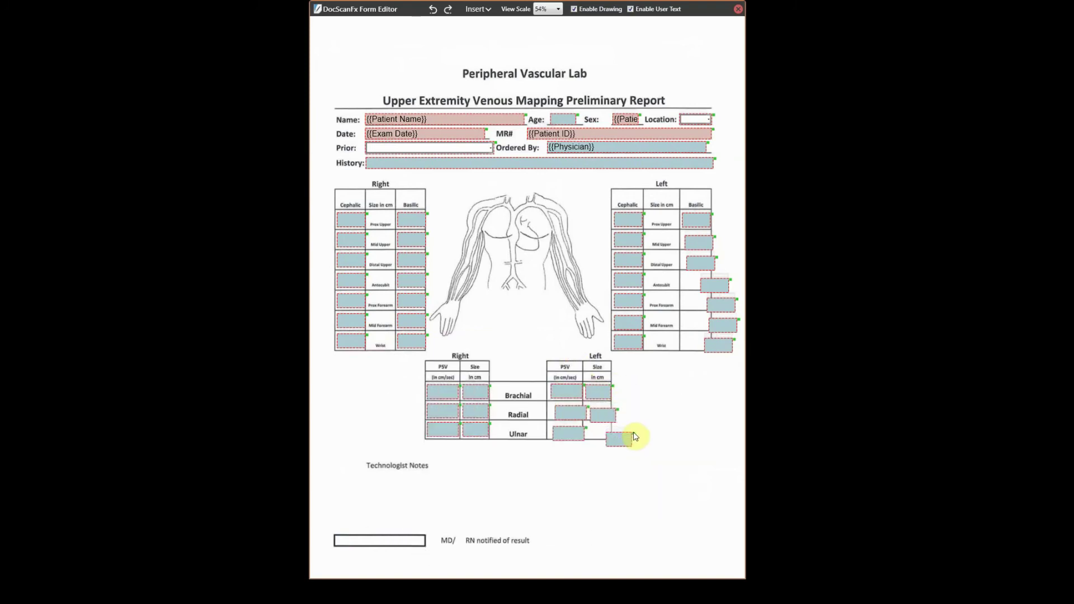
drag(631, 436, 619, 431)
Top-align the Prox Upper and Mid Upper row fields across both tables
drag(327, 203, 724, 230)
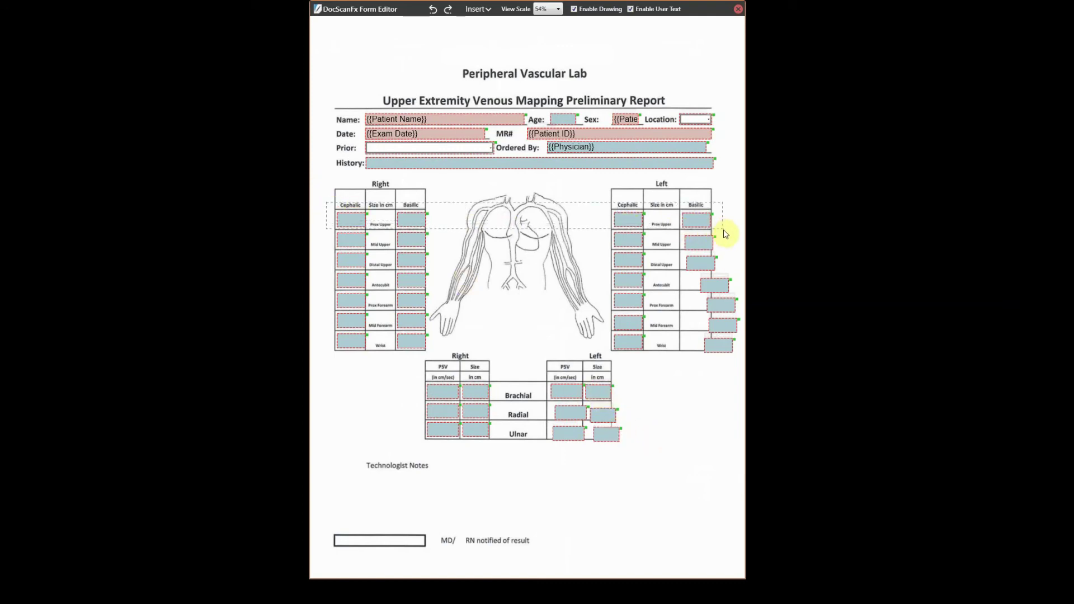
right_click(641, 216)
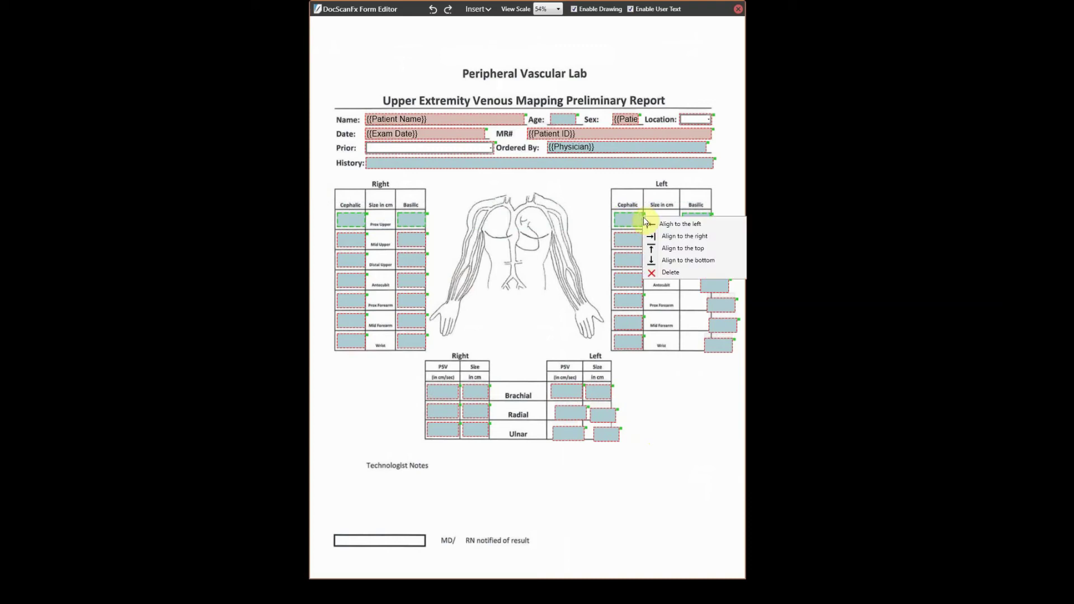
click(678, 249)
click(325, 241)
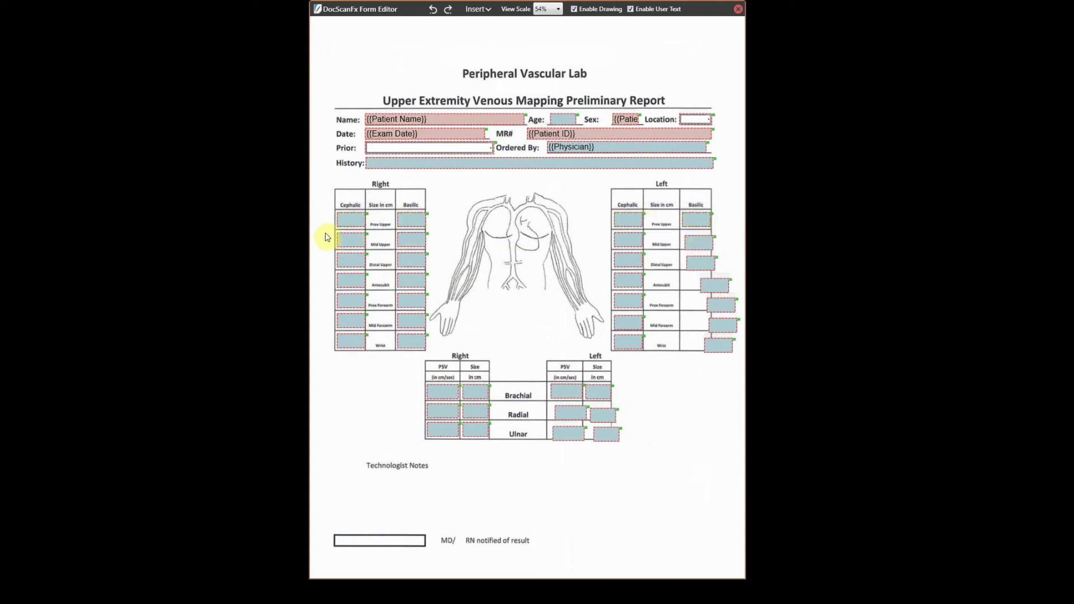
drag(325, 231, 492, 240)
drag(663, 242, 721, 253)
right_click(697, 244)
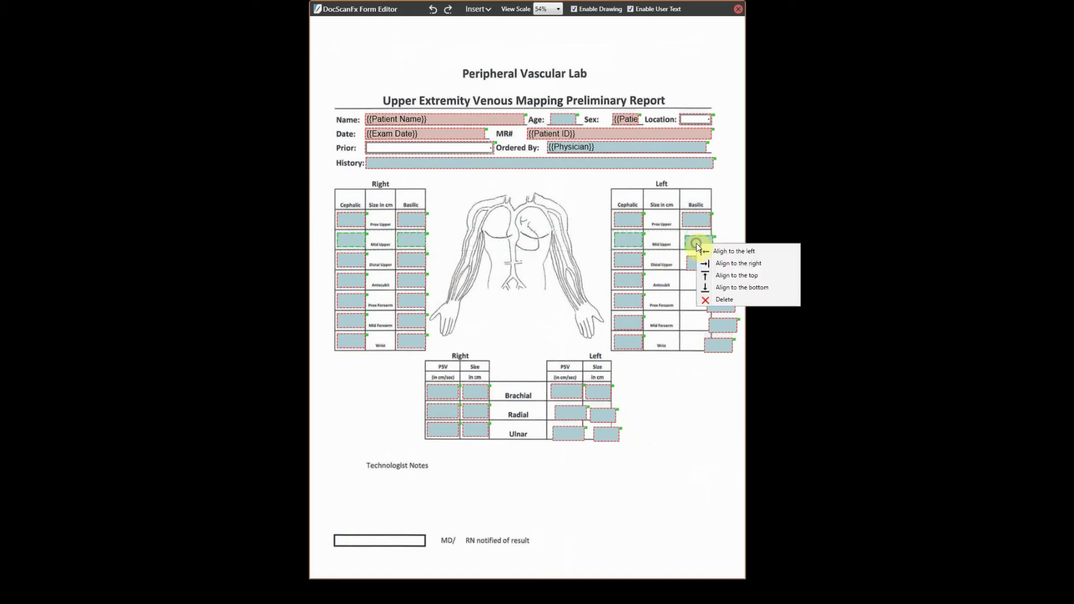
click(742, 276)
Top-align the Distal Upper, Antecubit, Prox Forearm, Mid Forearm and Wrist rows
drag(329, 250, 727, 275)
right_click(716, 288)
drag(332, 276, 746, 307)
click(752, 312)
right_click(361, 309)
click(360, 309)
drag(335, 314, 746, 329)
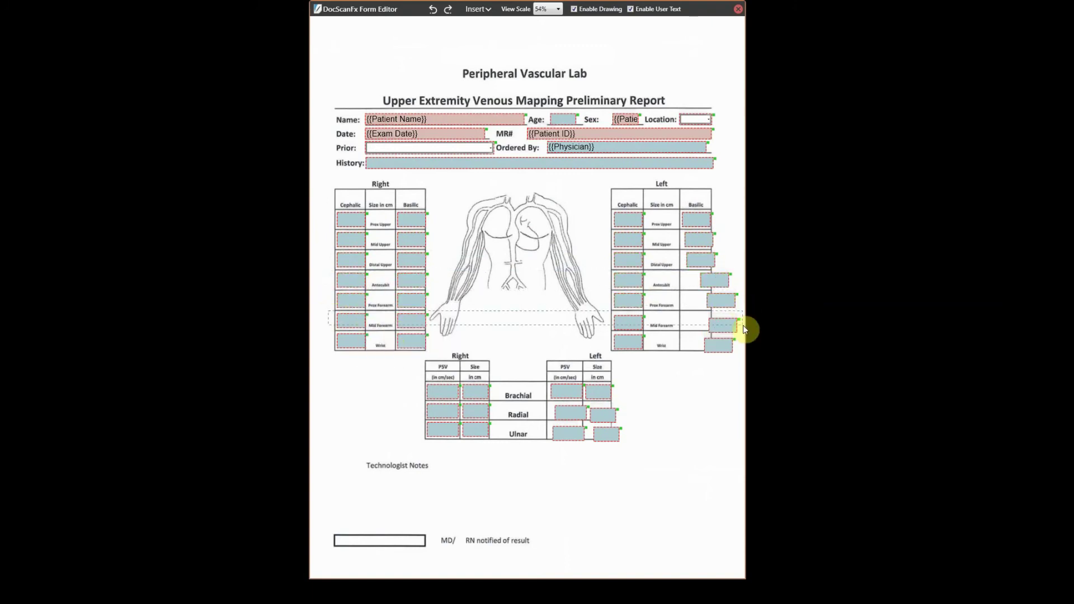
drag(331, 332, 679, 210)
right_click(640, 341)
click(660, 371)
Left-align the Left Basilic, PSV and Size columns and top-align the Radial row
right_click(706, 220)
click(741, 227)
drag(421, 391, 541, 371)
right_click(572, 418)
click(607, 444)
right_click(568, 413)
click(580, 425)
drag(621, 377, 582, 443)
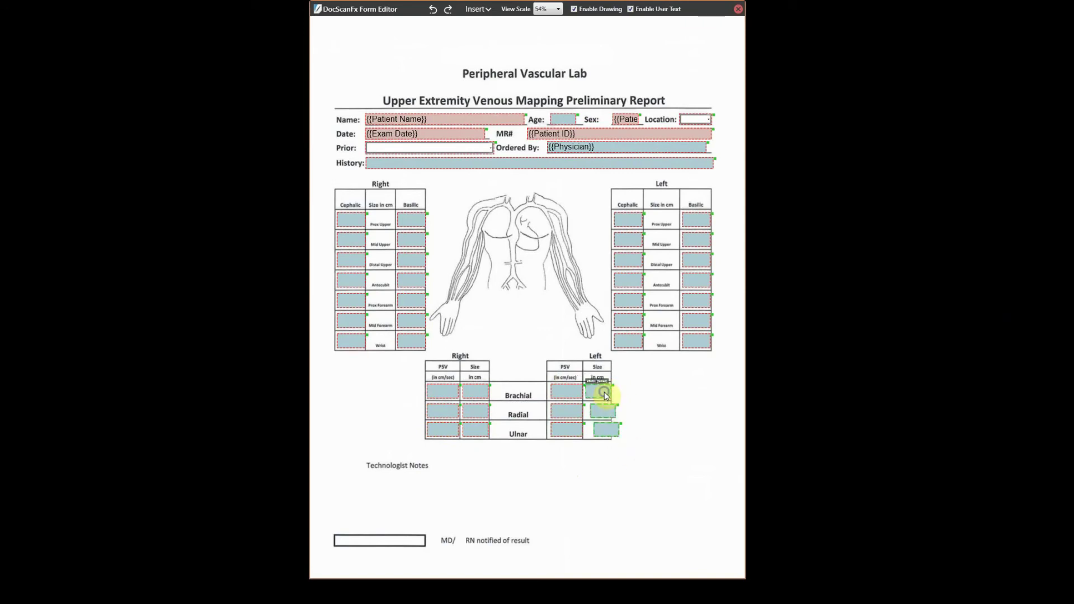
right_click(604, 392)
click(635, 410)
Insert a multi-line text field under Technologist Notes with font size 28 and 7 lines
right_click(367, 480)
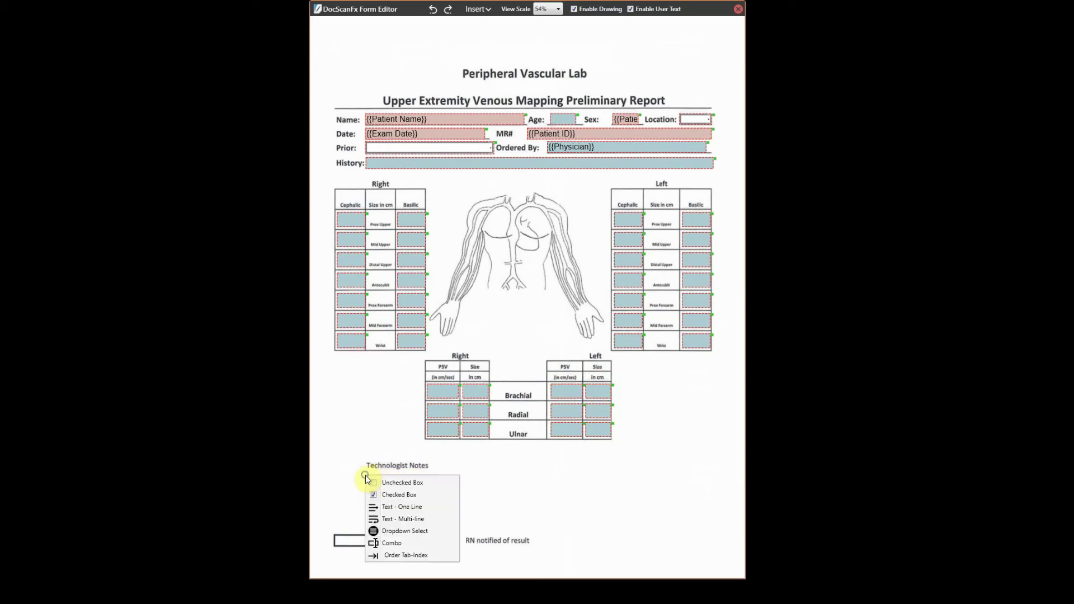
click(401, 517)
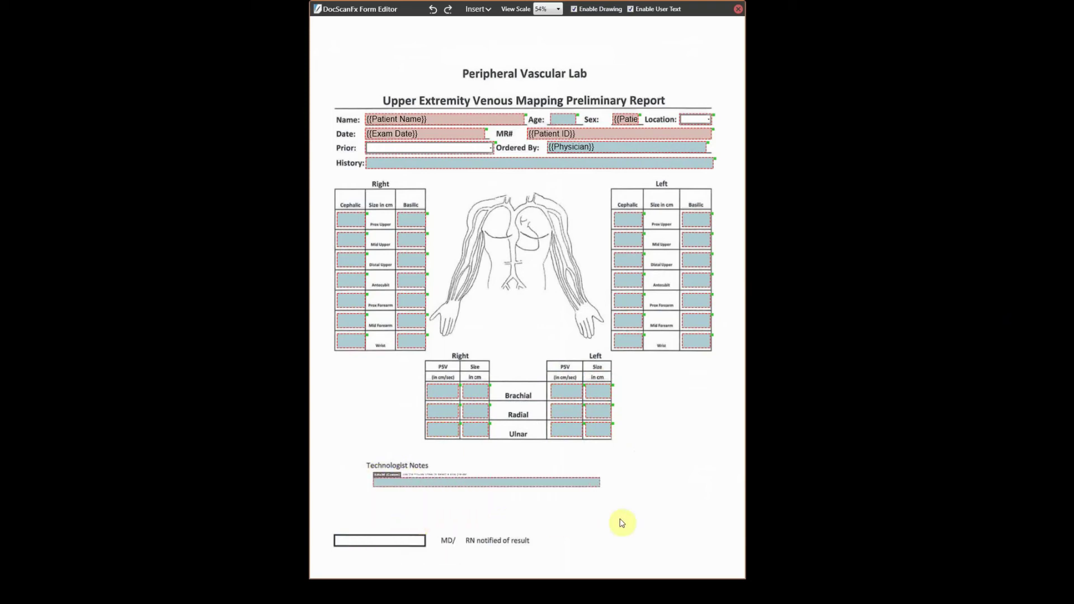
click(723, 510)
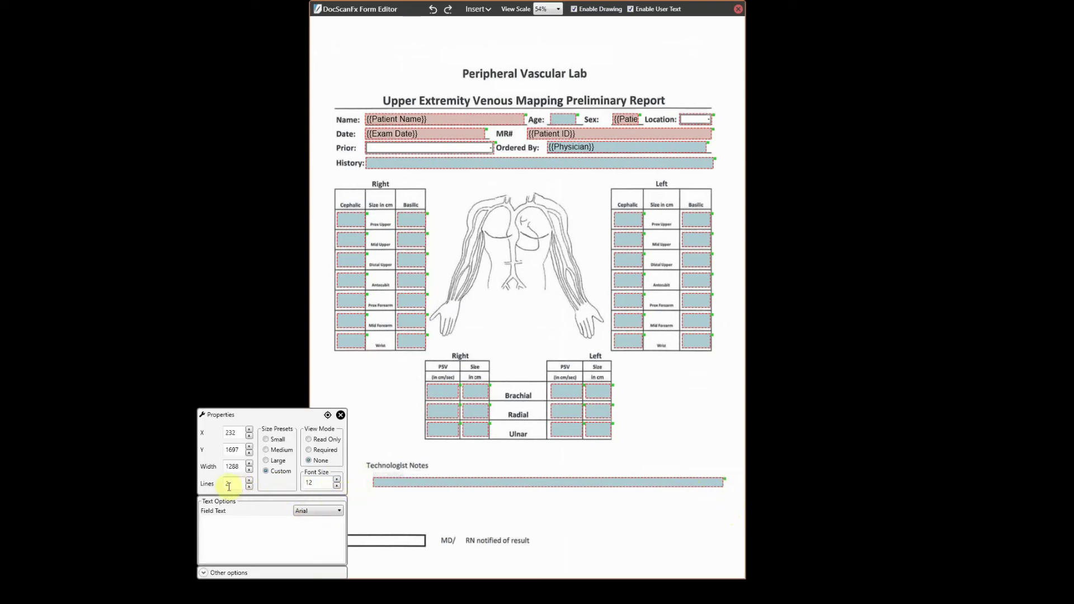
click(337, 480)
click(337, 480)
click(337, 479)
click(337, 480)
click(337, 480)
click(337, 480)
click(337, 480)
click(337, 480)
click(338, 480)
click(338, 480)
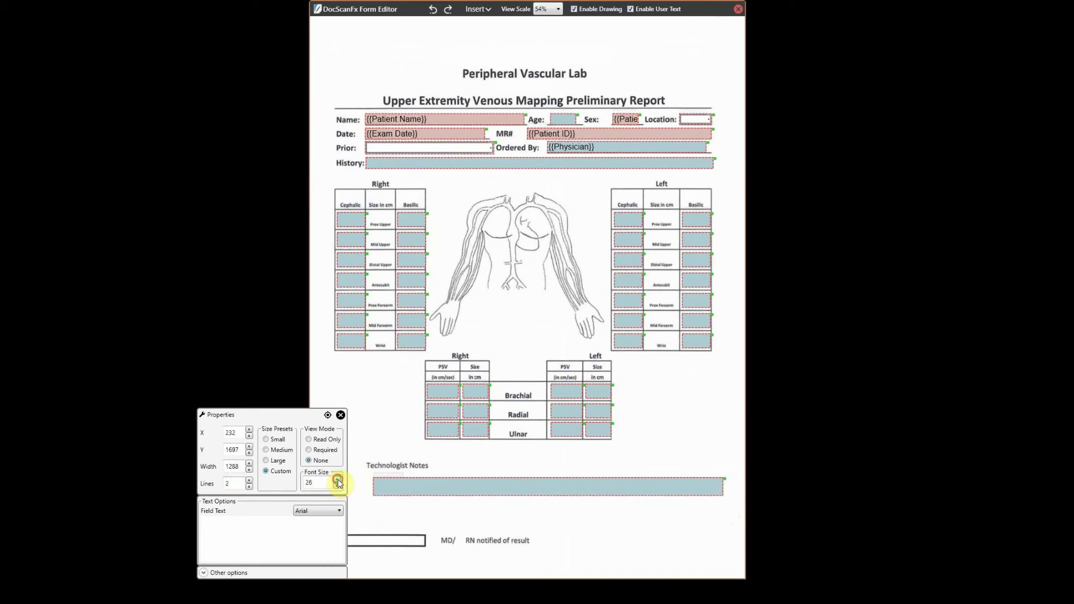
click(337, 479)
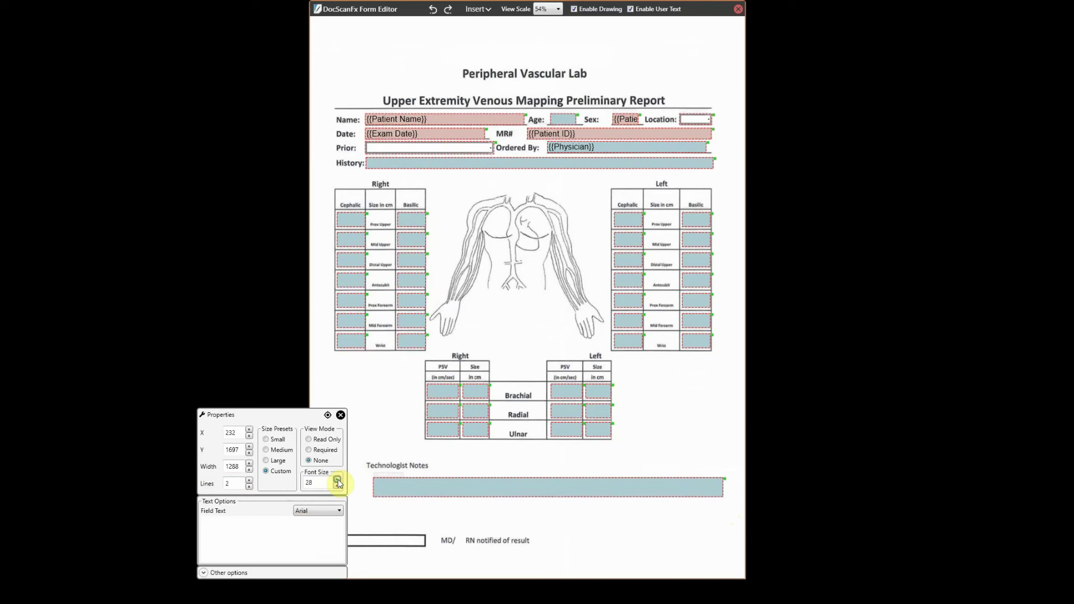
click(249, 480)
click(249, 480)
click(249, 480)
click(249, 479)
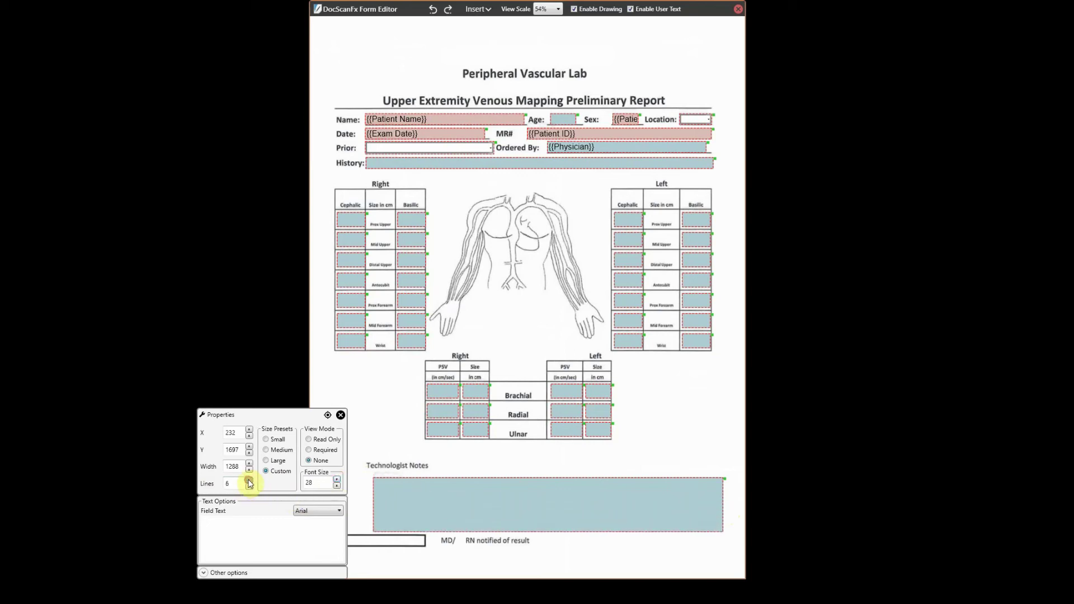
click(249, 480)
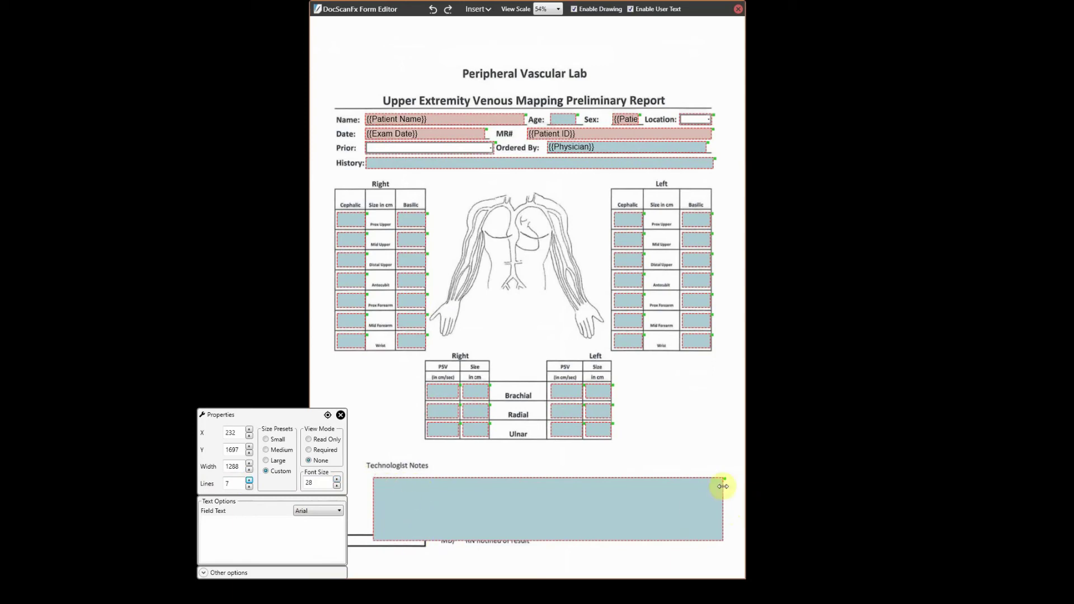
Position the notes field under its label and name it Notes
drag(724, 479, 720, 472)
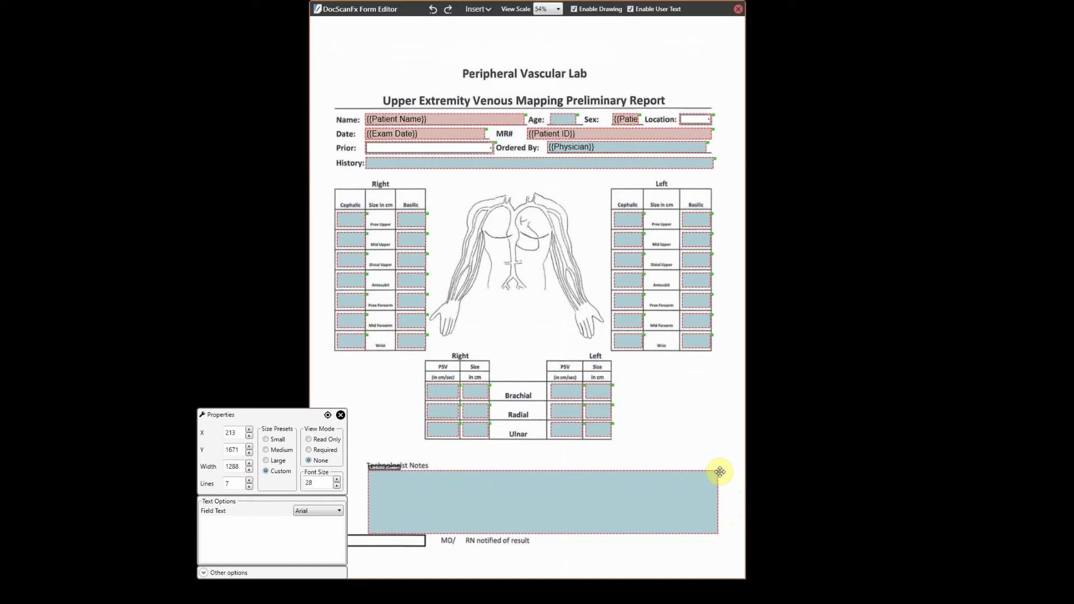
drag(719, 471, 720, 472)
drag(291, 413, 283, 350)
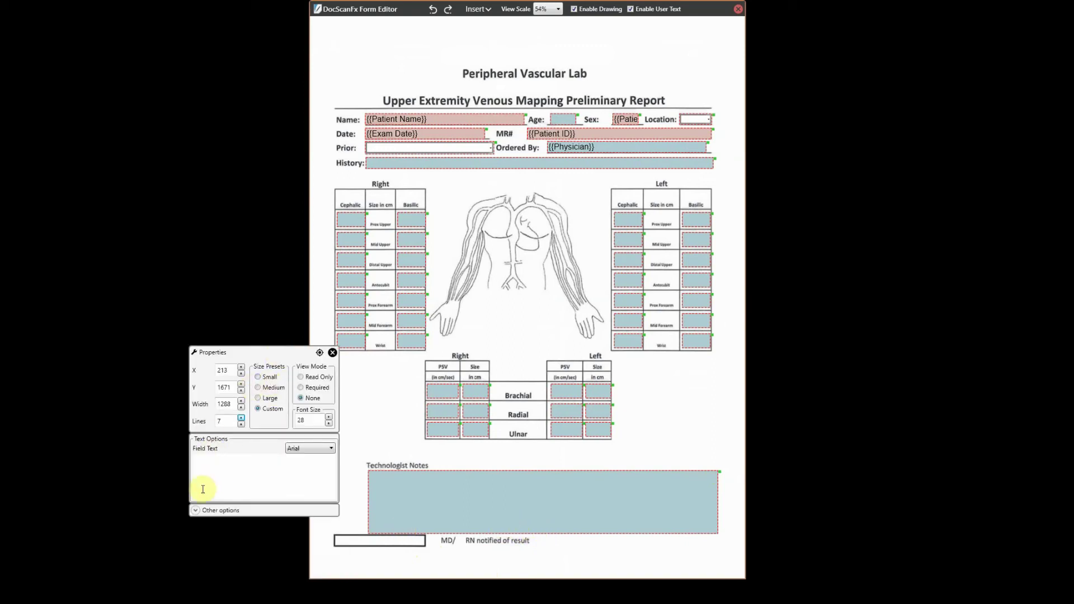
click(195, 510)
click(215, 529)
text(Notes)
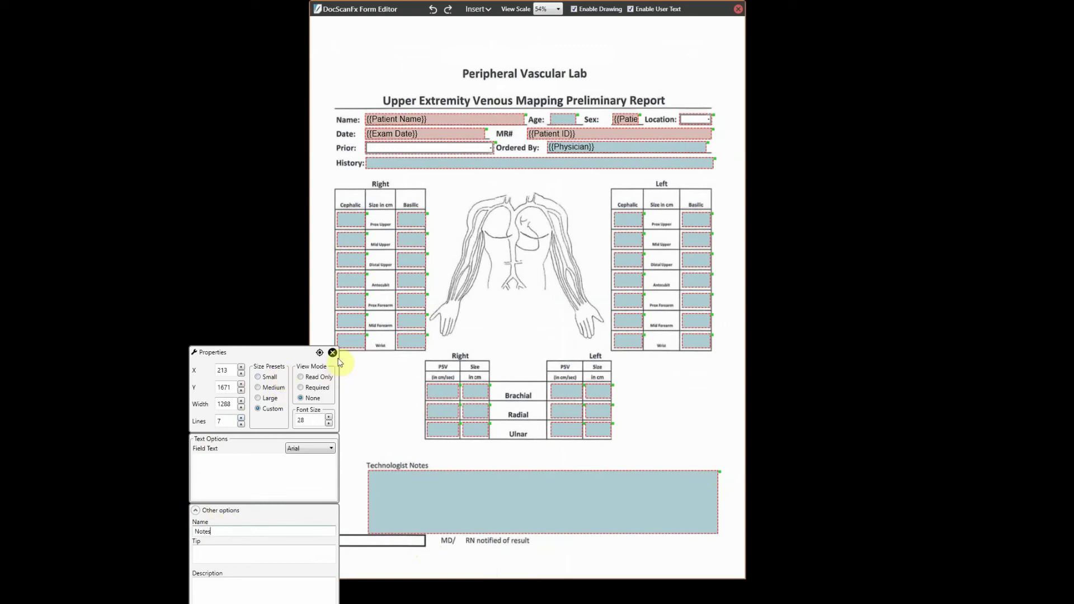
click(333, 353)
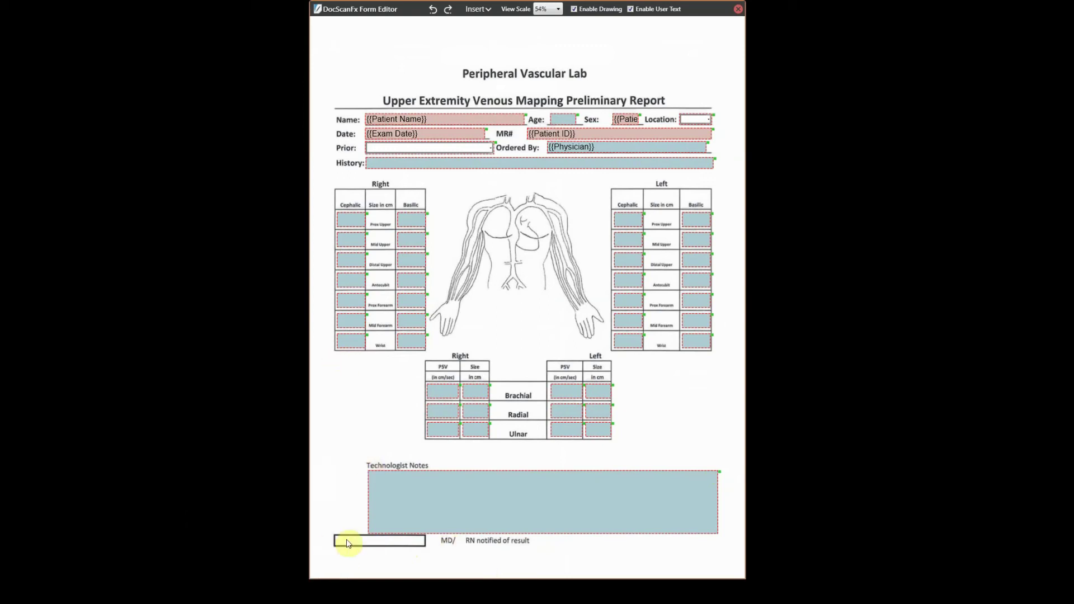
Fit a 332-wide one-line text field with 16-point font into the box before MD/
right_click(343, 539)
click(397, 486)
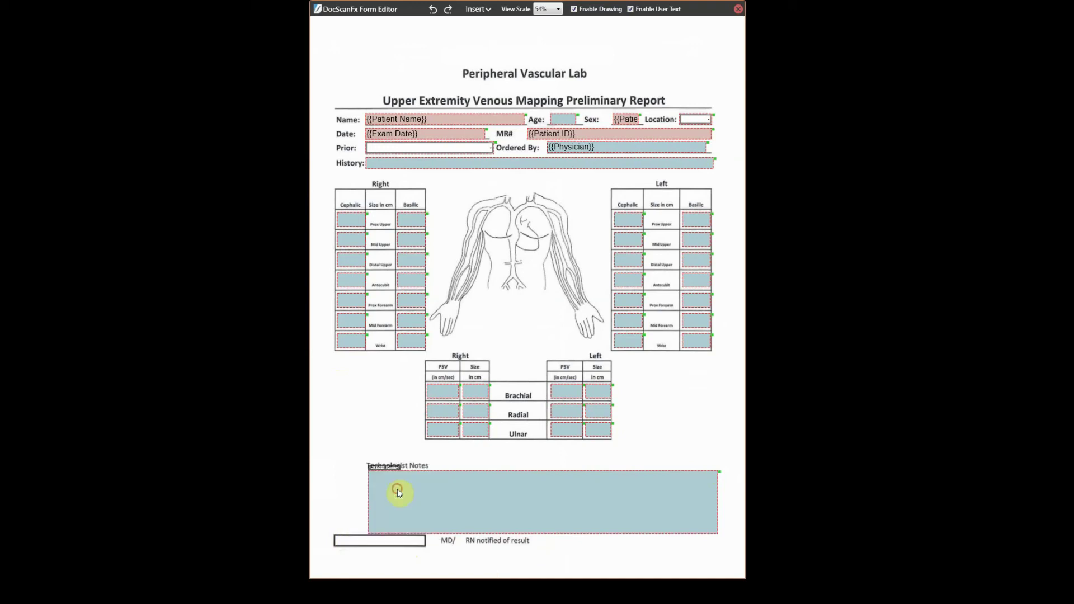
double_click(440, 542)
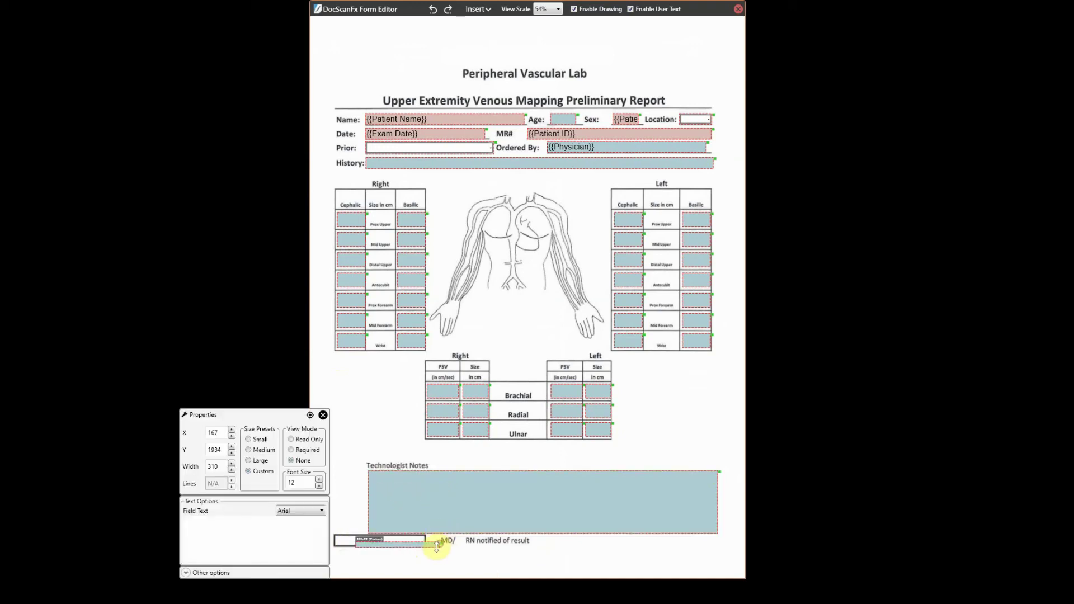
drag(440, 542, 420, 539)
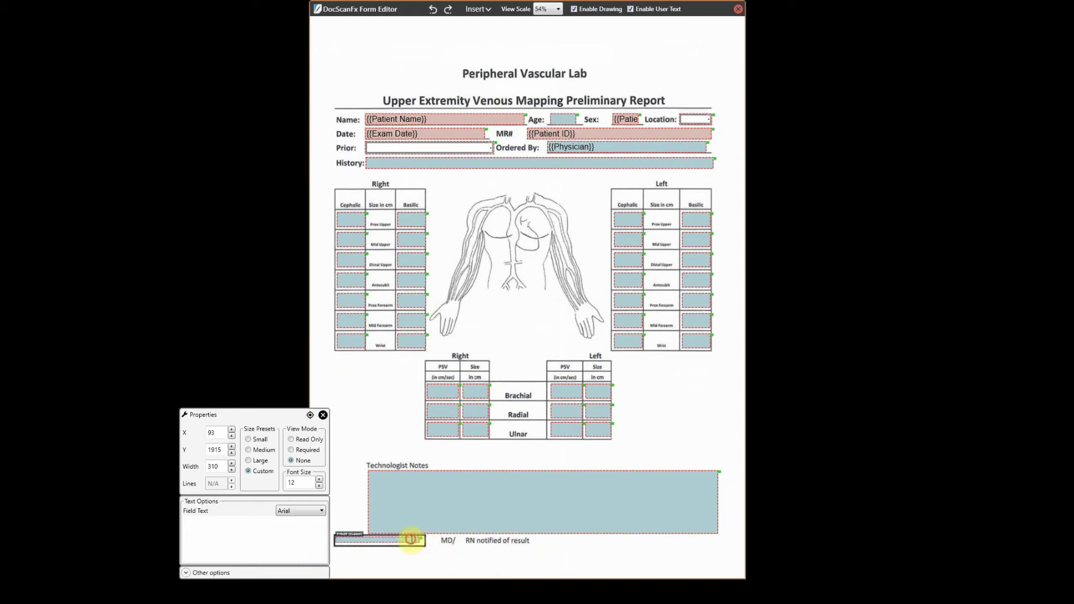
drag(421, 538, 421, 538)
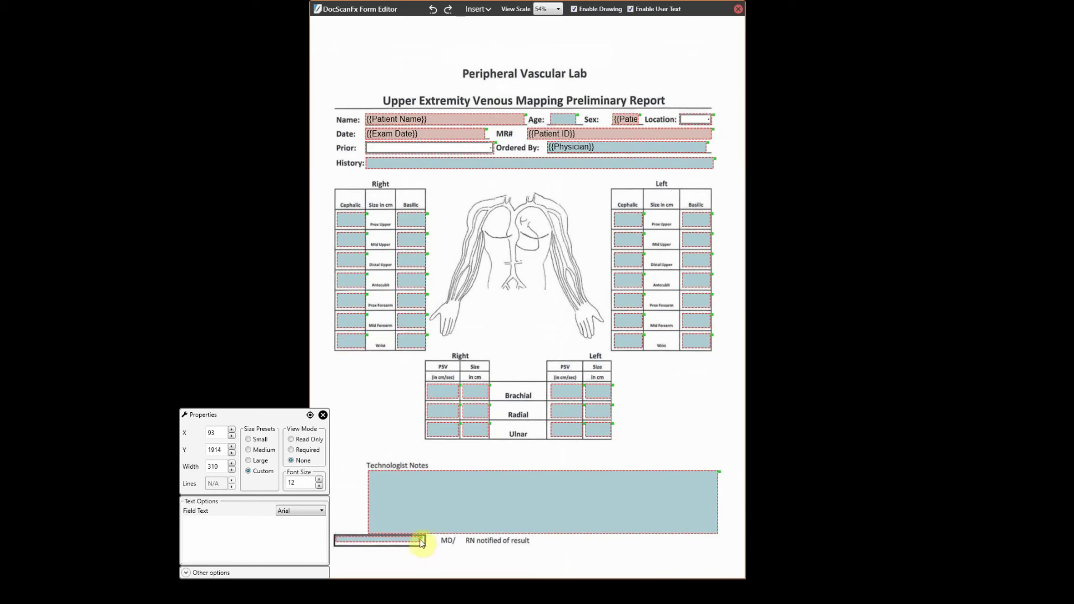
drag(423, 539, 426, 539)
click(320, 481)
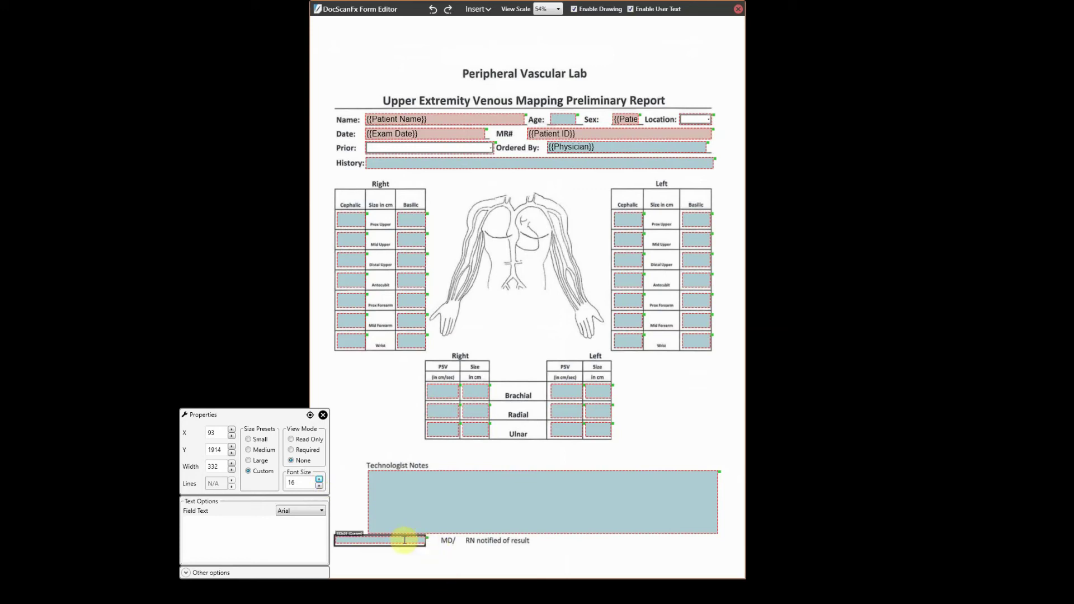
drag(426, 538, 426, 538)
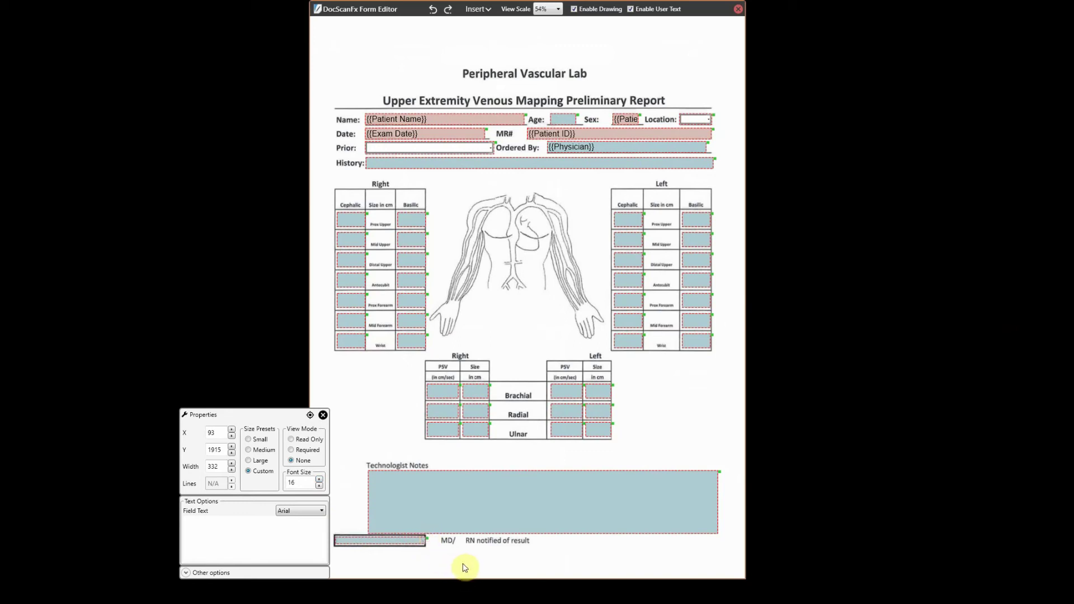
click(323, 415)
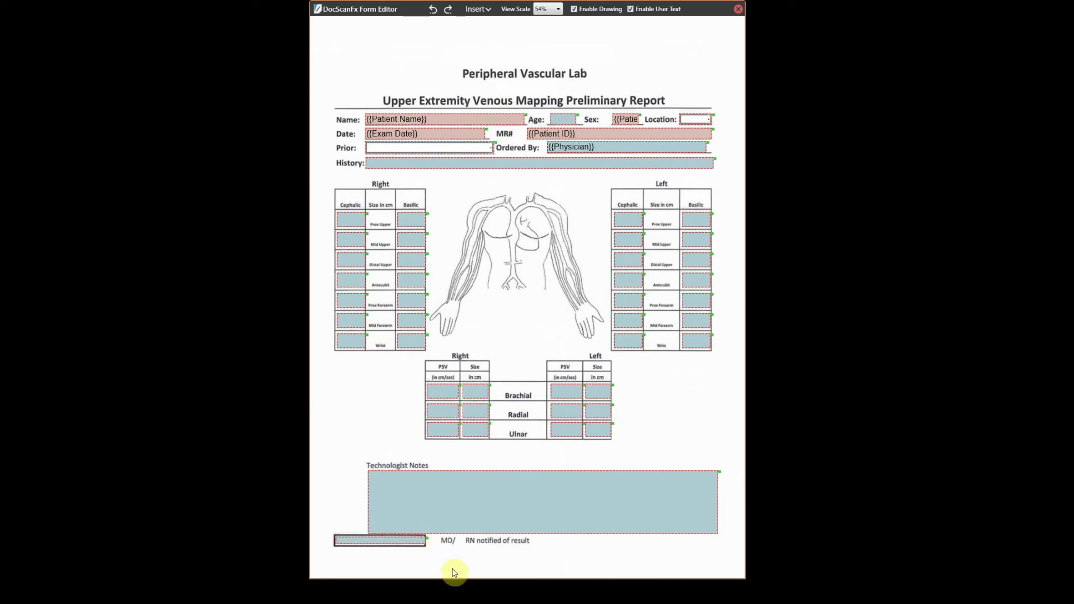
right_click(430, 546)
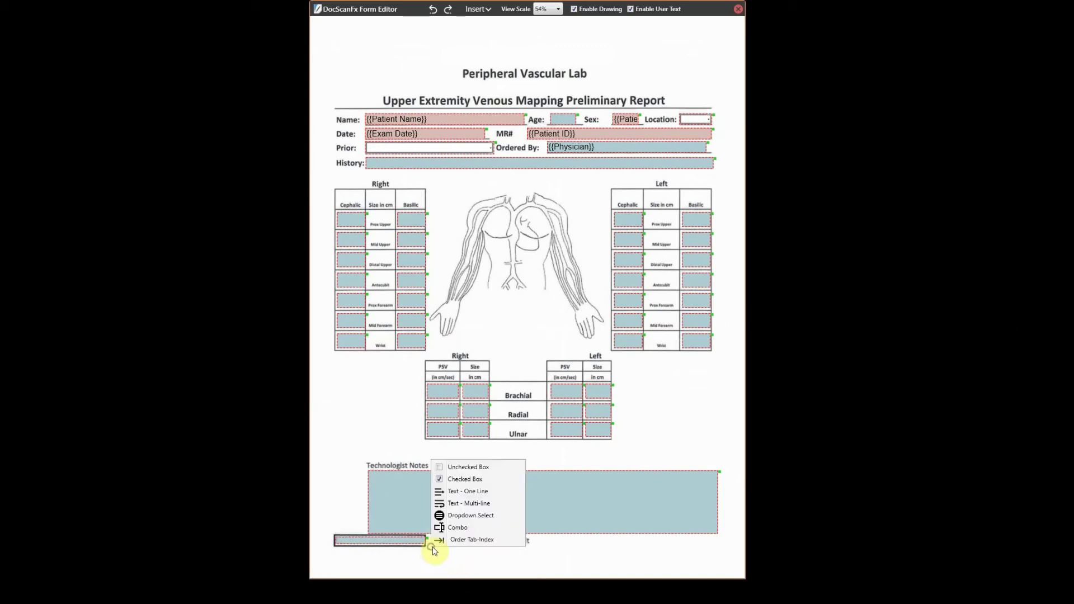
Place a 40-wide checkbox on the MD/ label and save its size as the Small preset
click(480, 469)
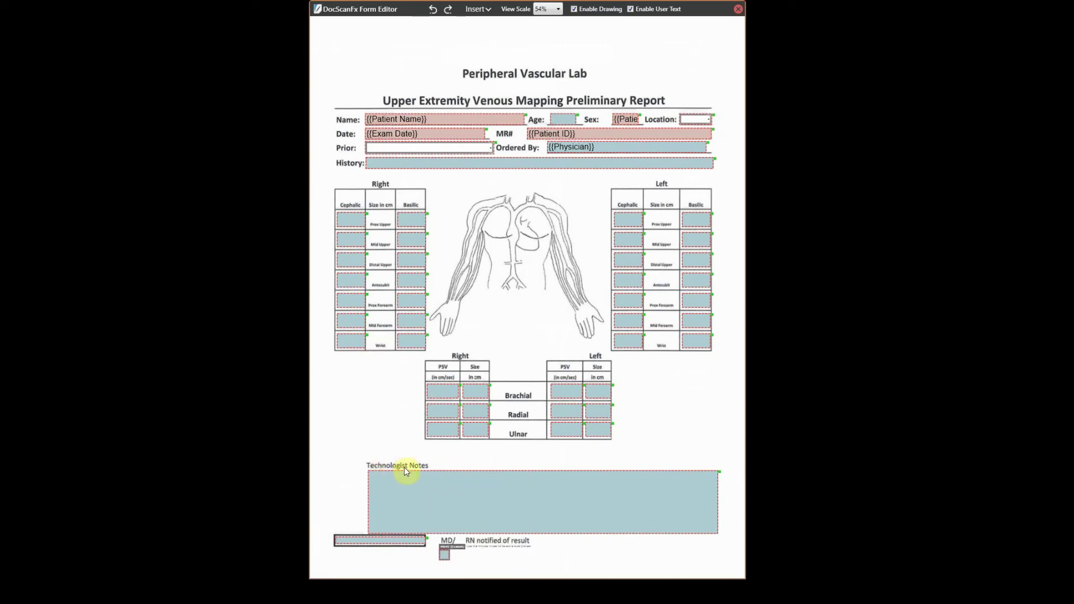
click(444, 543)
drag(451, 553, 442, 538)
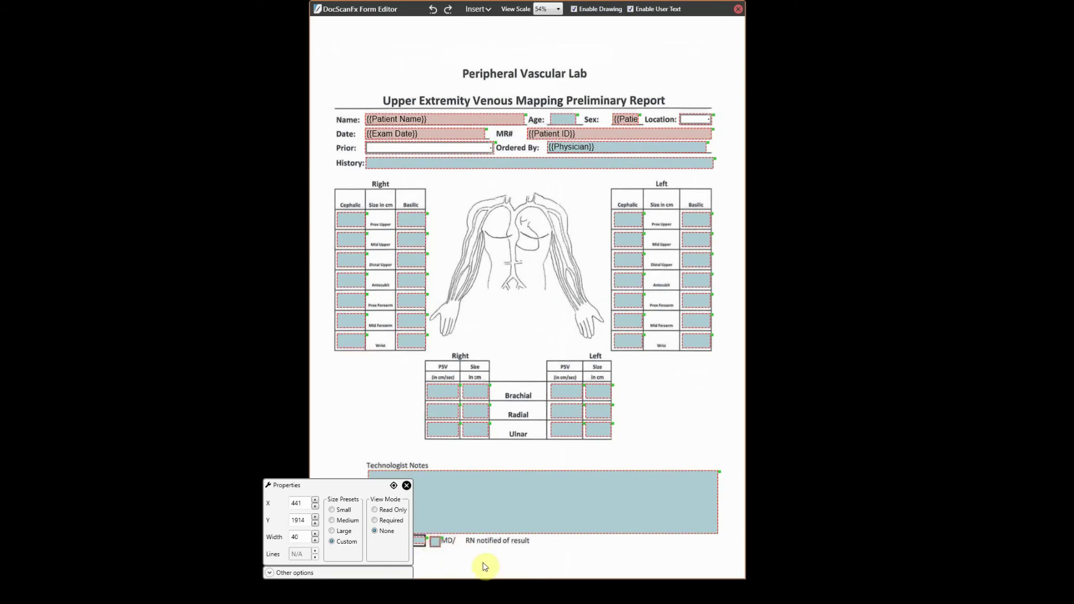
drag(347, 485, 349, 367)
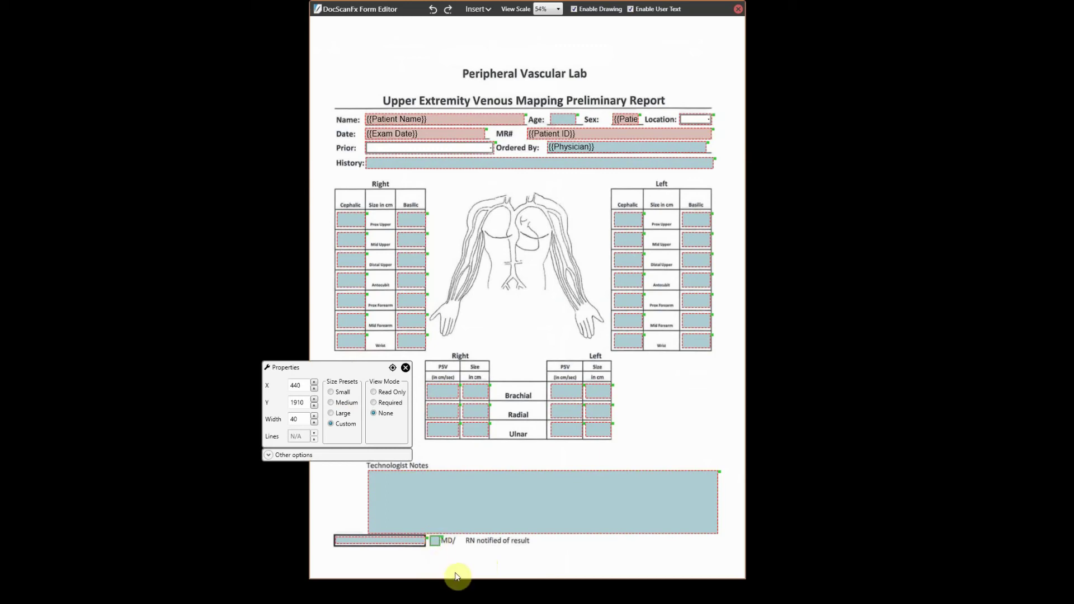
right_click(436, 545)
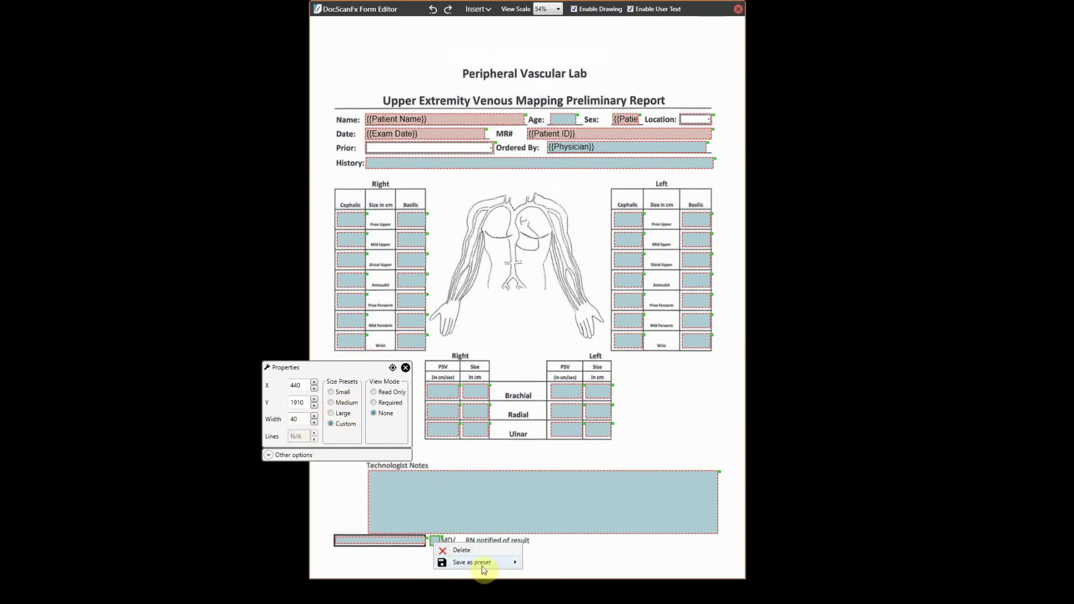
mouse_move(484, 571)
click(545, 561)
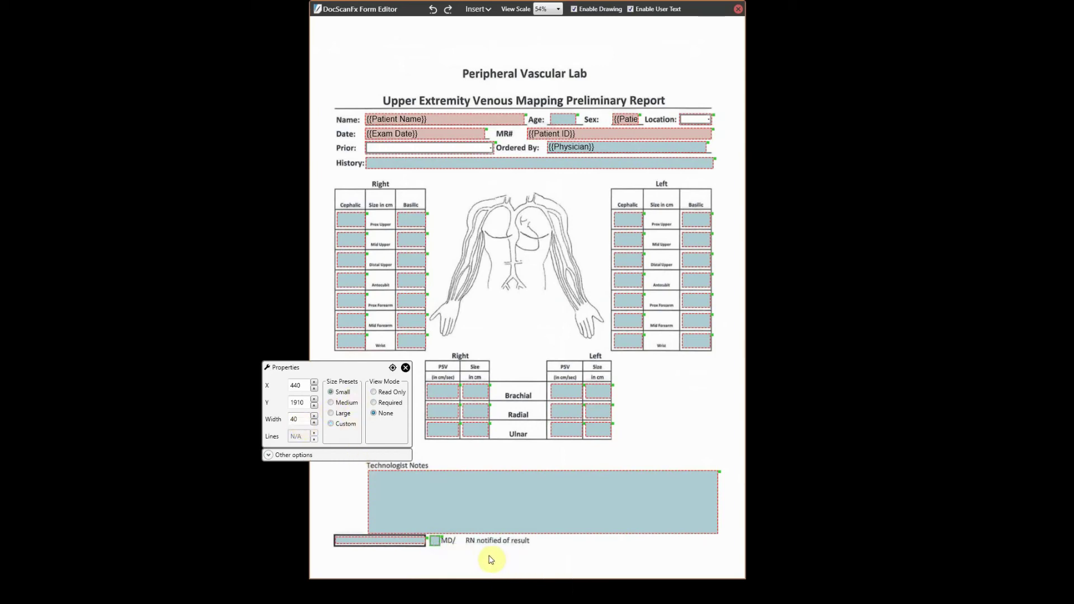
Insert an unchecked checkbox of width 40 in front of RN notified of result
right_click(486, 459)
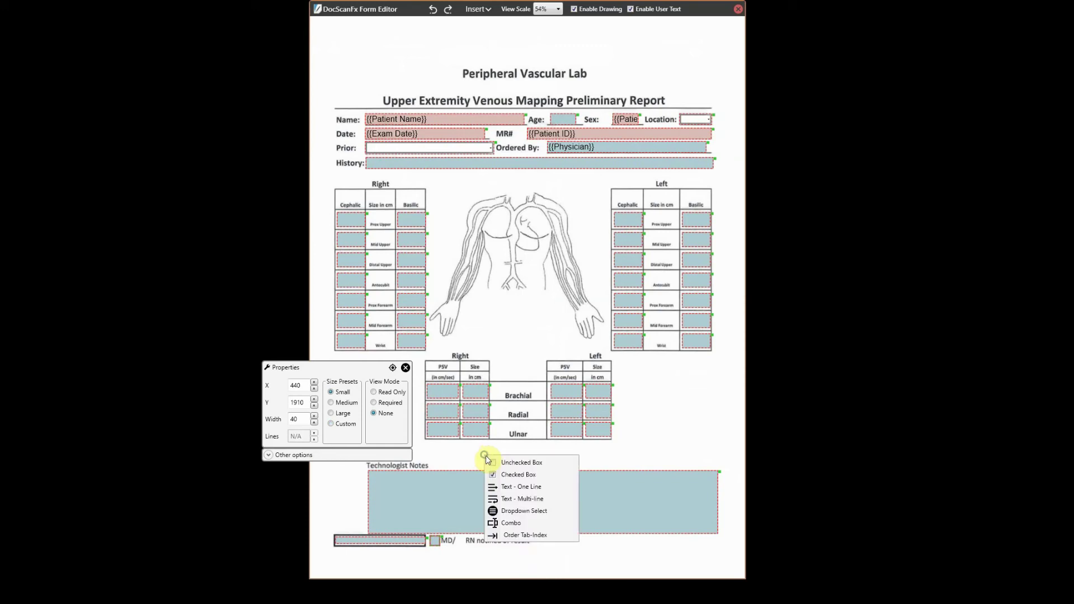
click(506, 462)
click(531, 476)
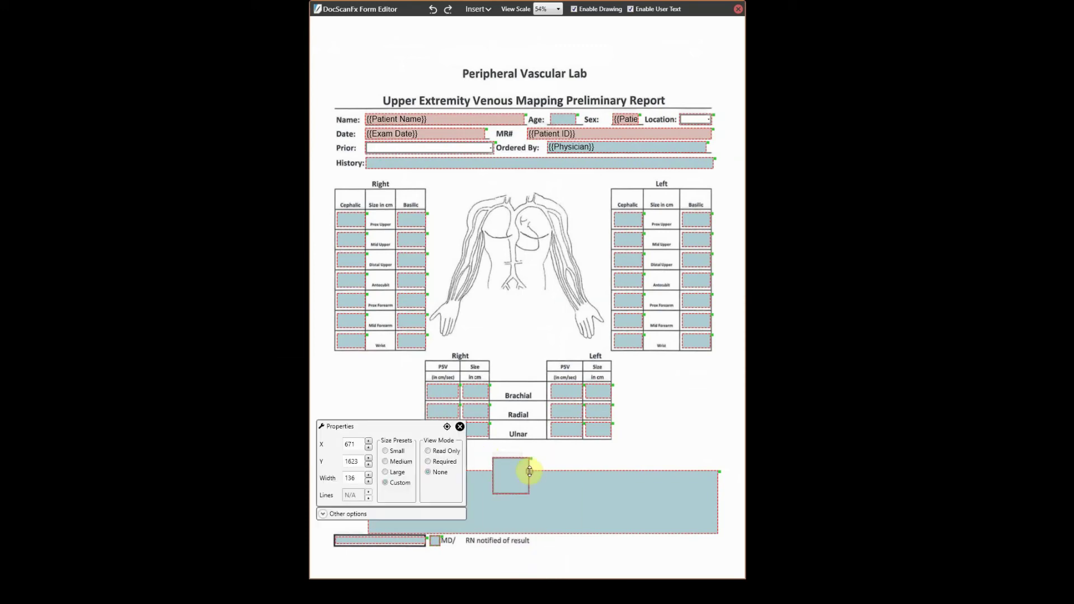
click(355, 479)
text(40)
drag(498, 464, 467, 537)
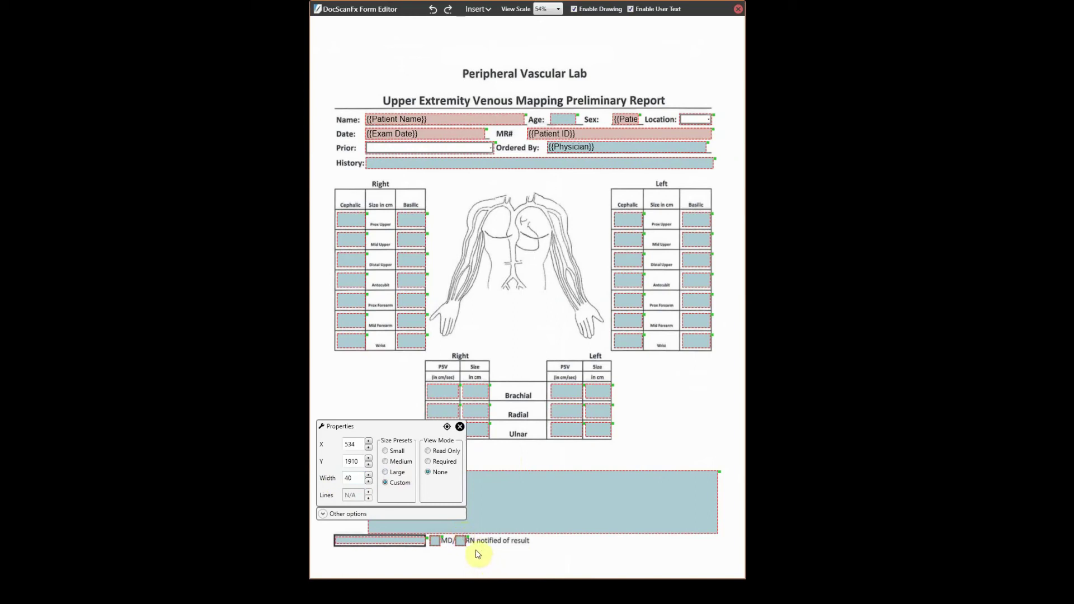
Top-align the RN checkbox with the MD checkbox and group the two
click(461, 541)
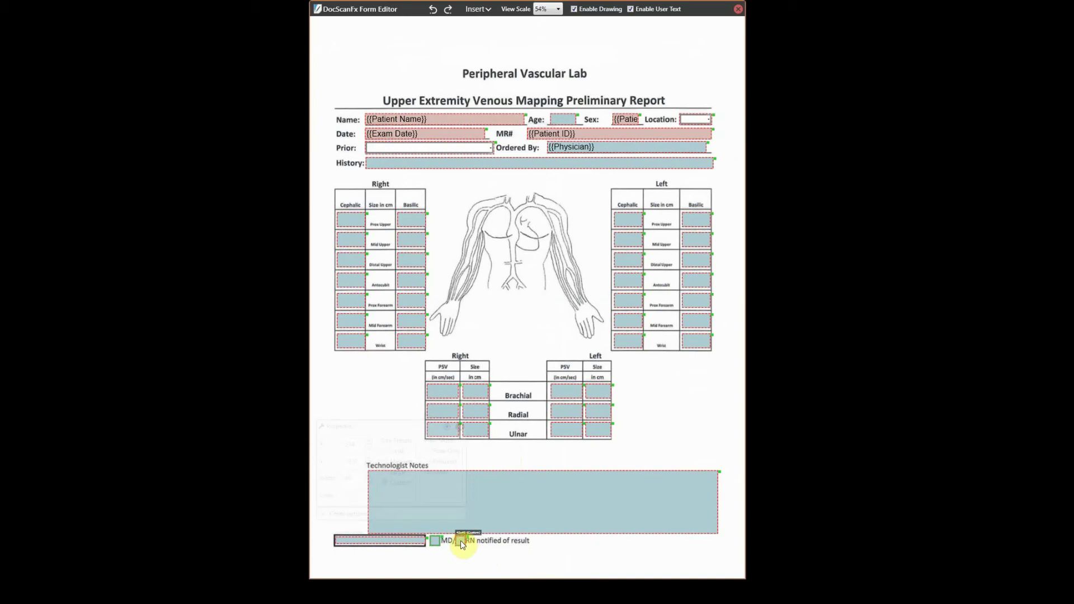
click(462, 541)
click(462, 540)
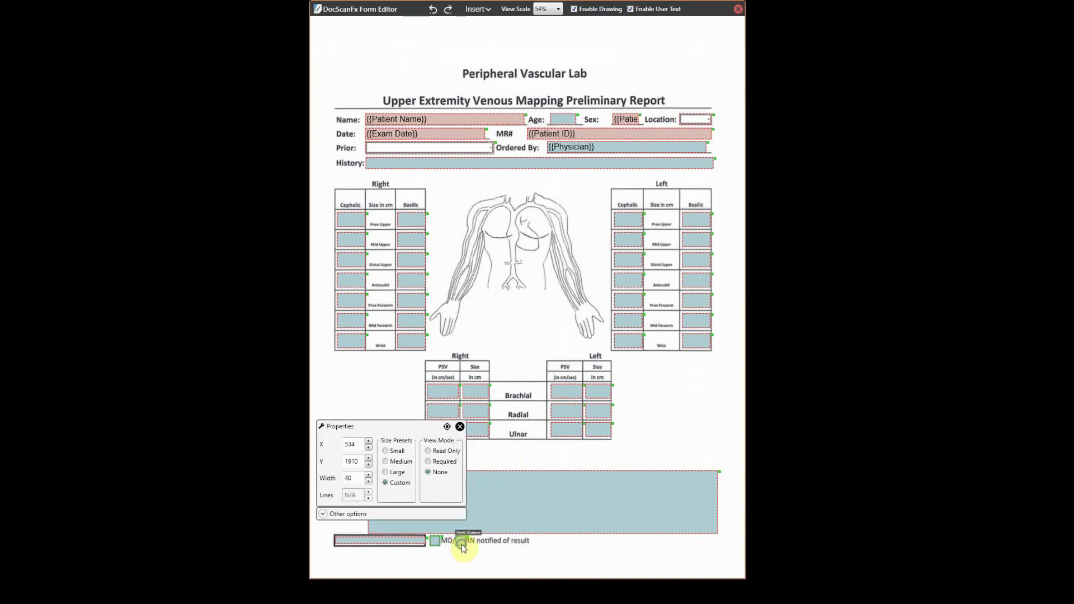
right_click(462, 543)
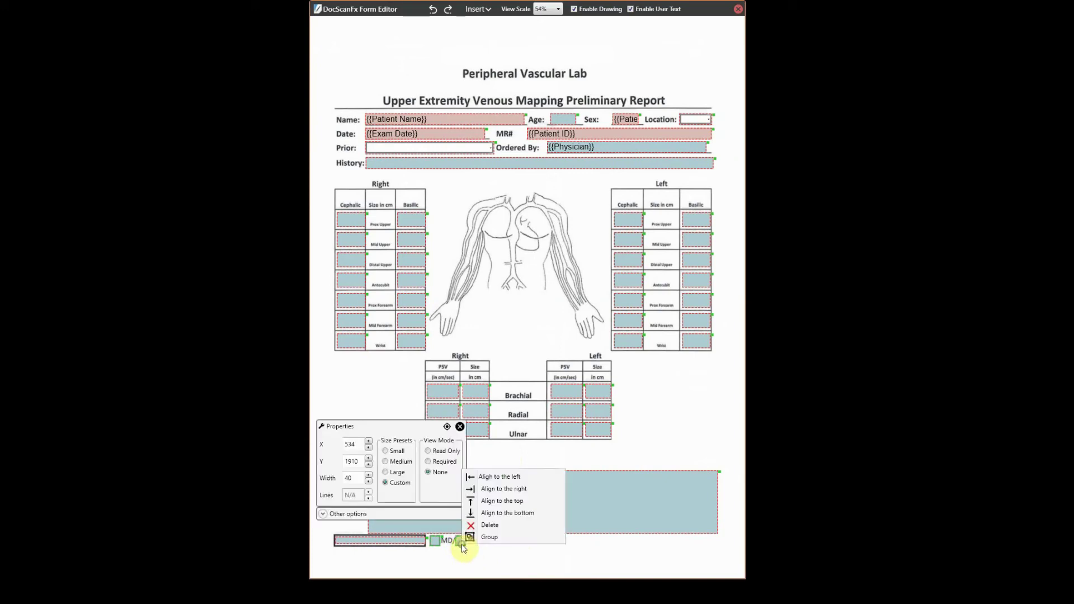
click(526, 505)
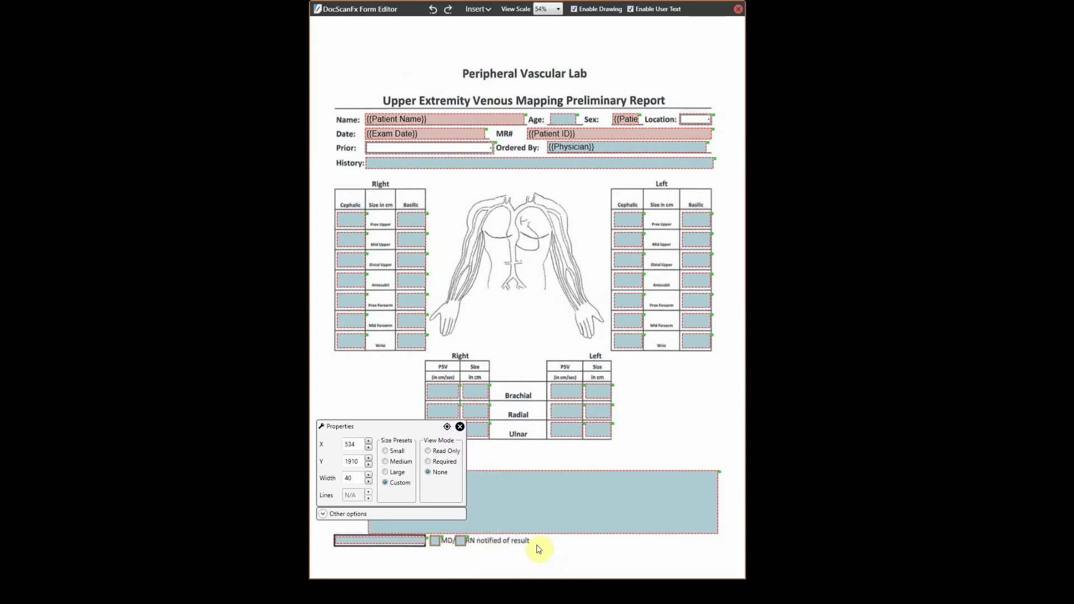
click(460, 538)
right_click(463, 540)
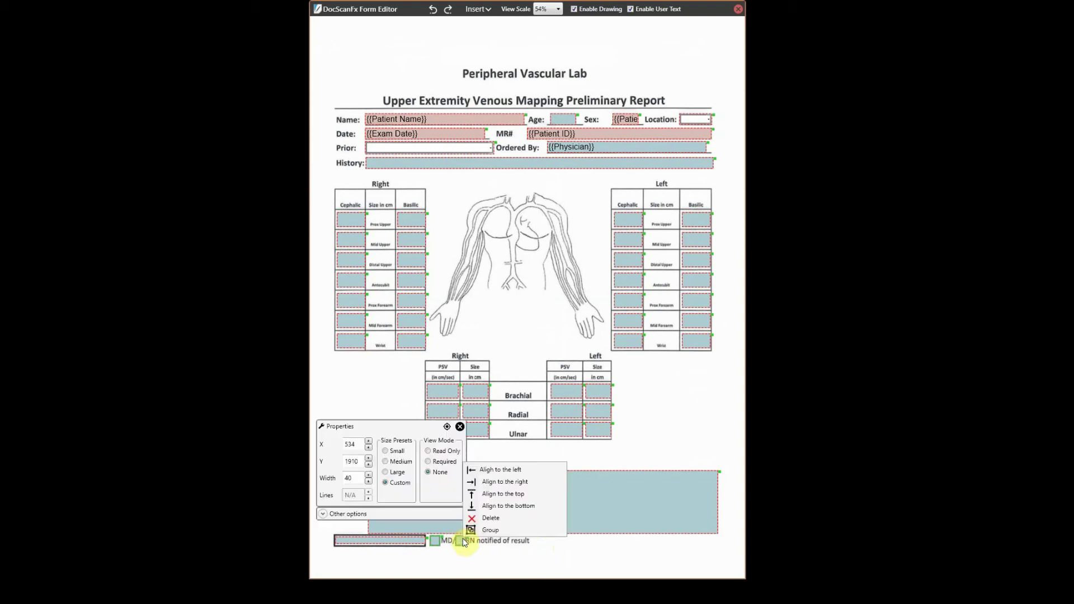
click(482, 532)
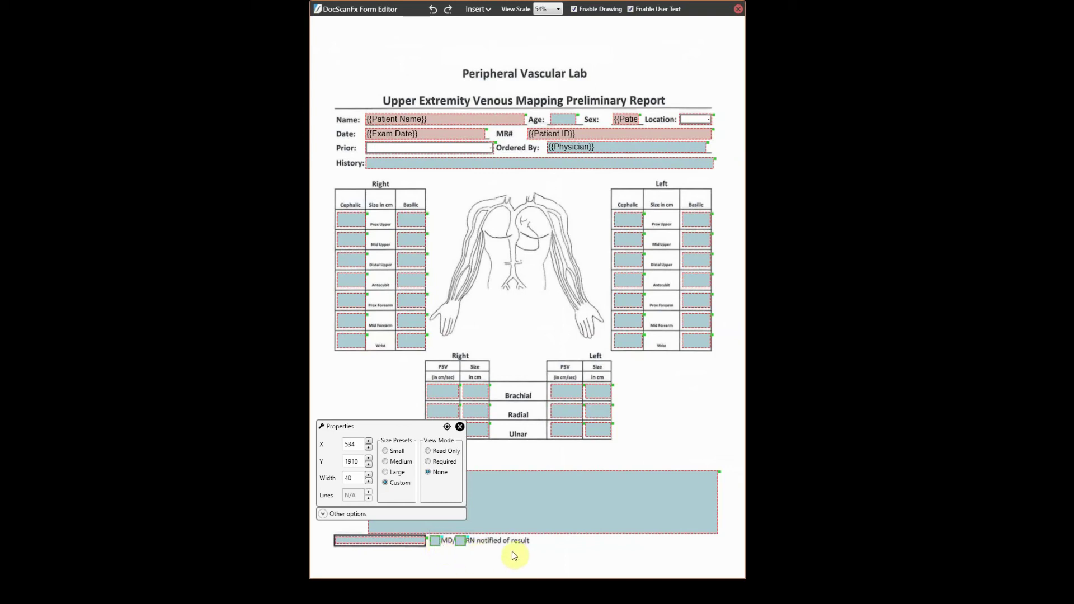
click(460, 428)
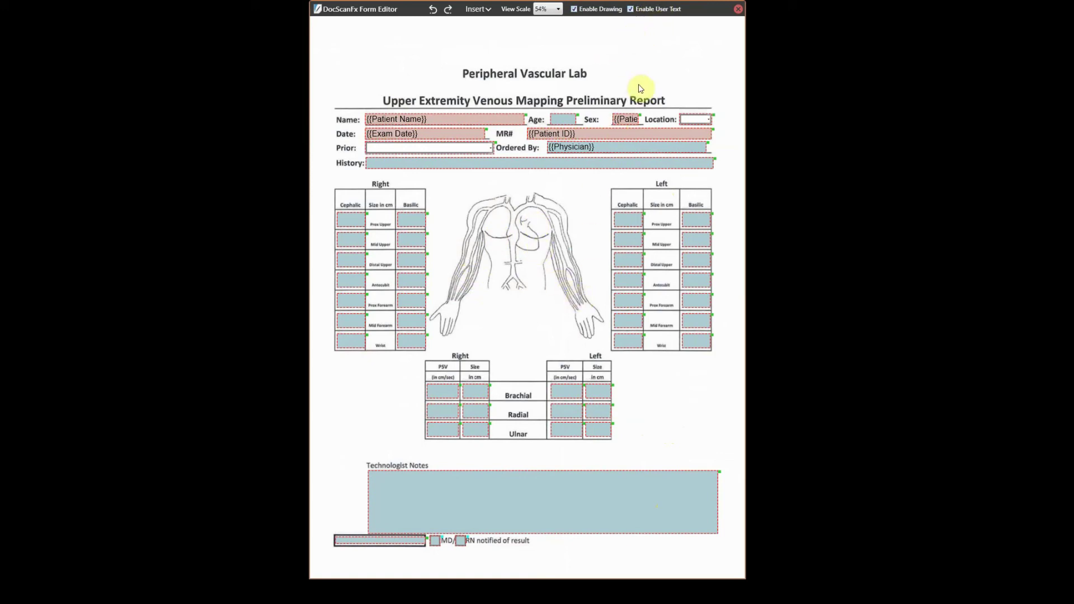
Save the template changes and open the Upper Extremity Venous Mapping form
click(739, 9)
click(497, 342)
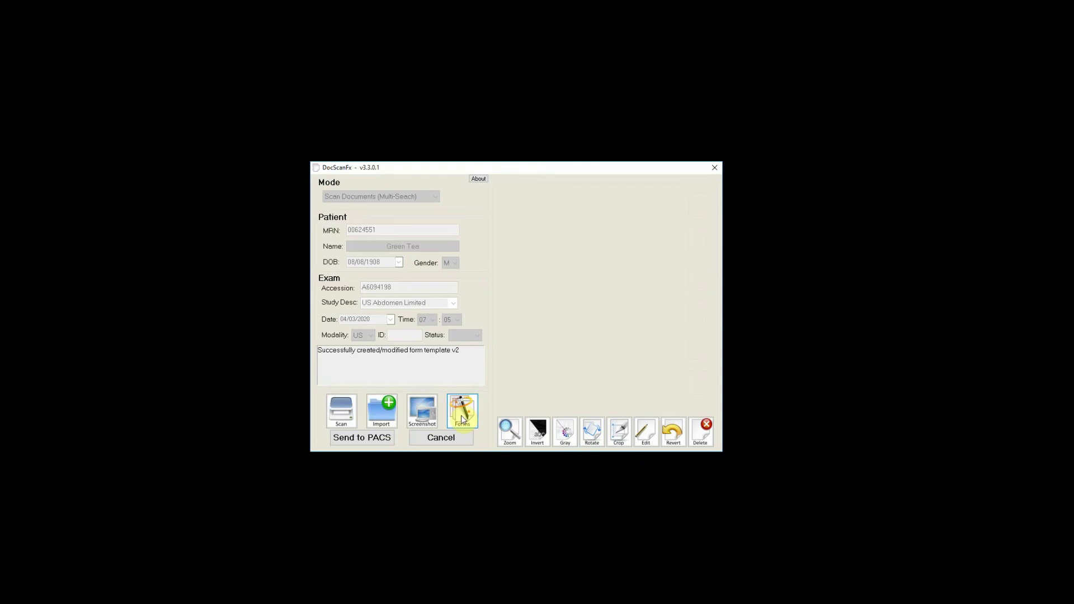
click(463, 418)
drag(711, 291, 709, 391)
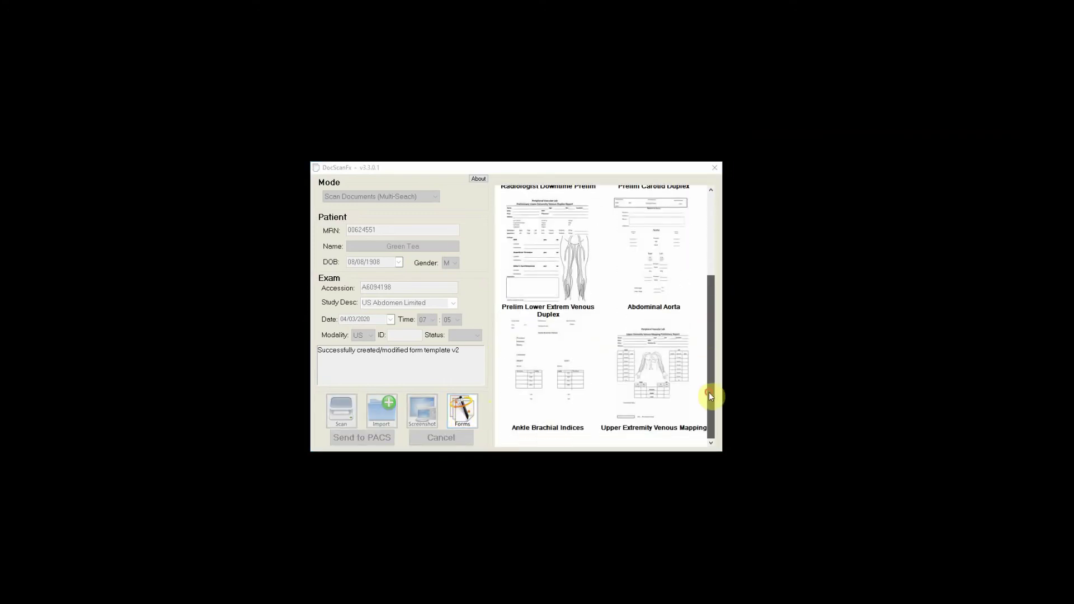
click(654, 362)
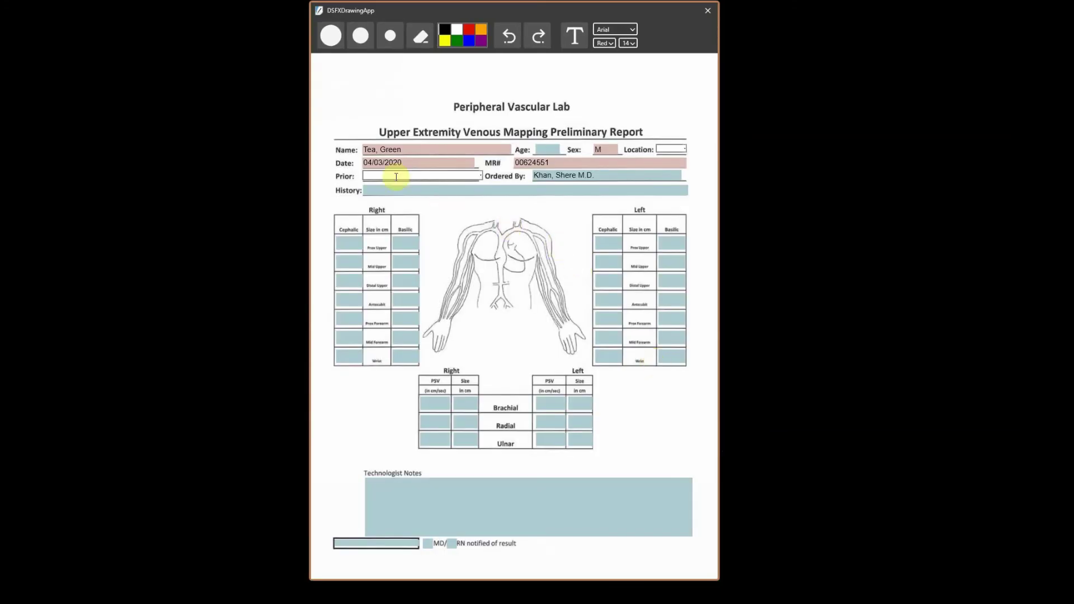
Set Location to OP and Prior to None on the test form
click(682, 148)
click(676, 163)
click(480, 175)
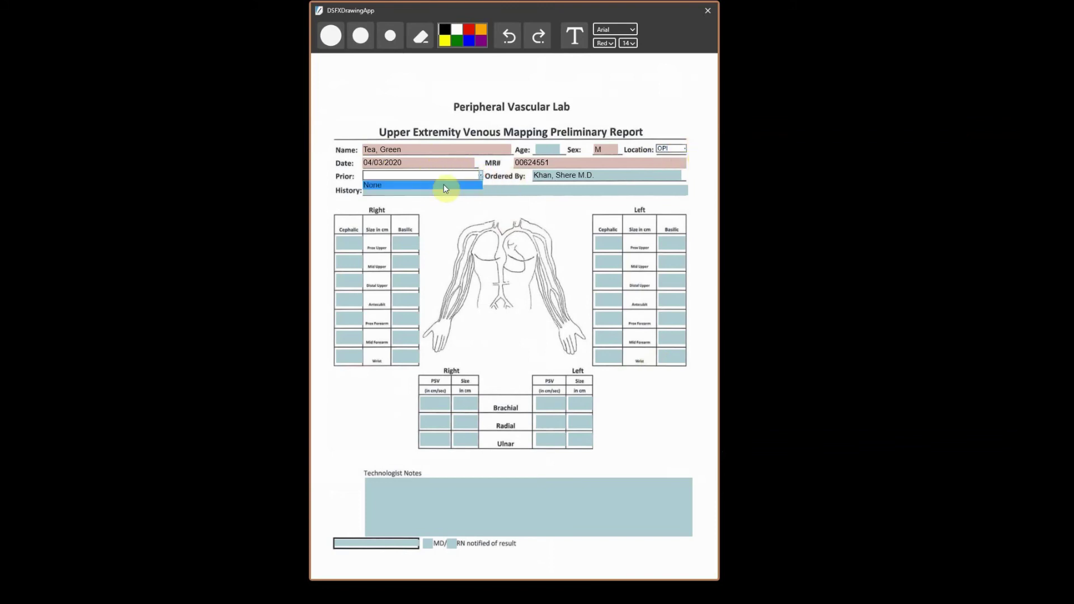
click(408, 185)
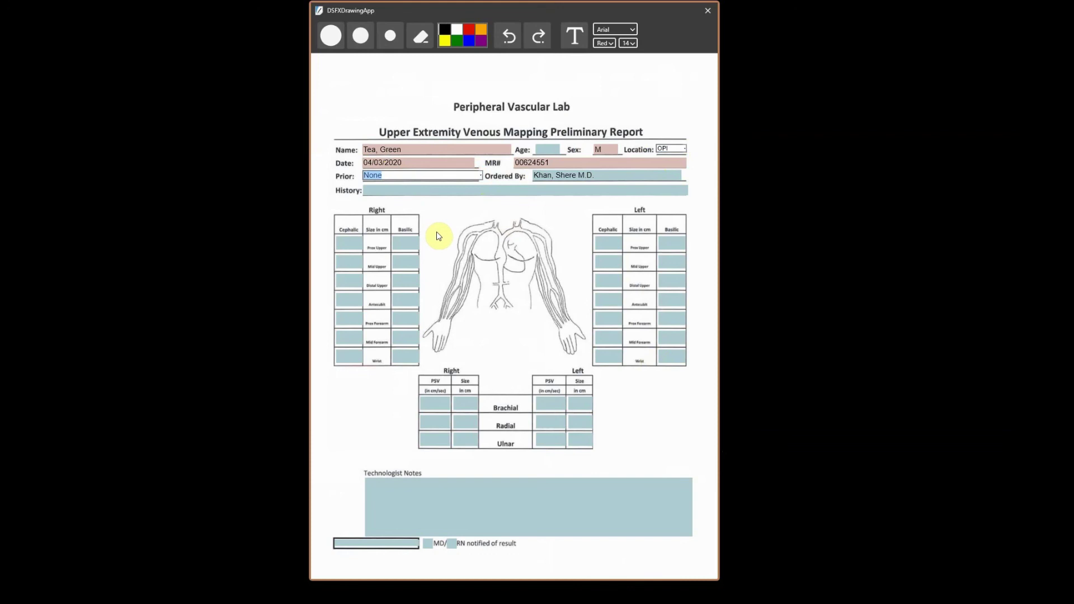
Enter History 'Pain' and right Cephalic Prox Upper 10, then close the form
click(392, 192)
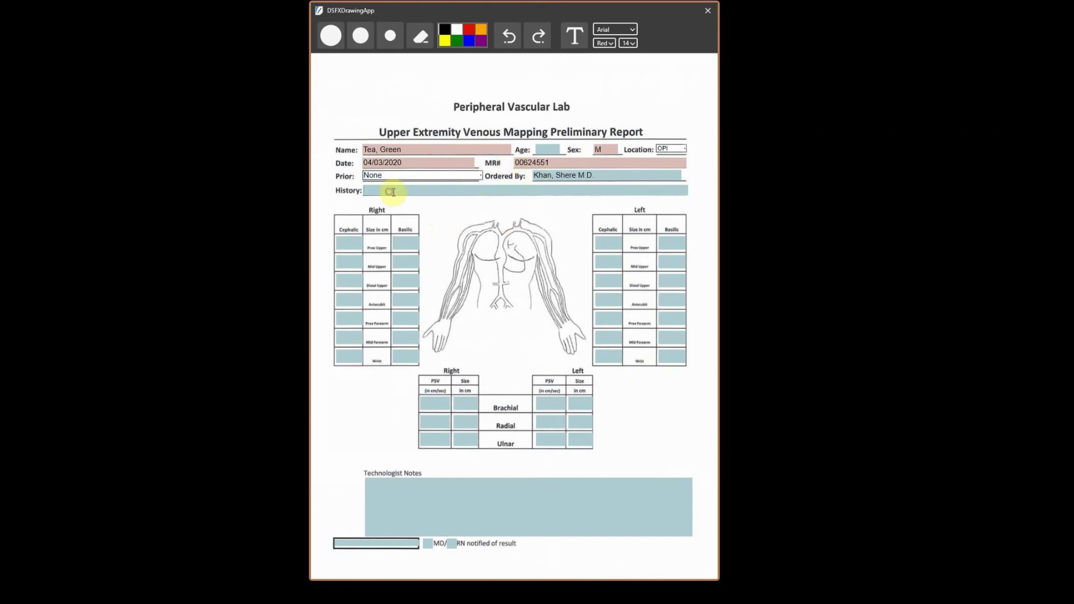
text(Pain)
click(354, 241)
text(10)
click(359, 284)
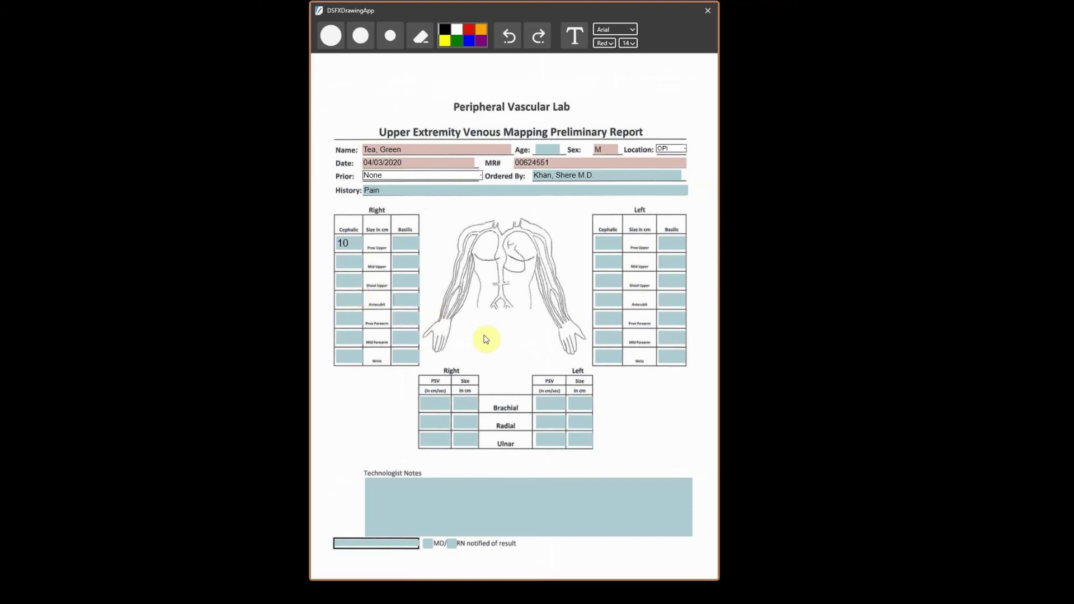
click(708, 11)
Discard the test entries and reopen the Upper Extremity Venous Mapping template in the Form Editor
click(557, 343)
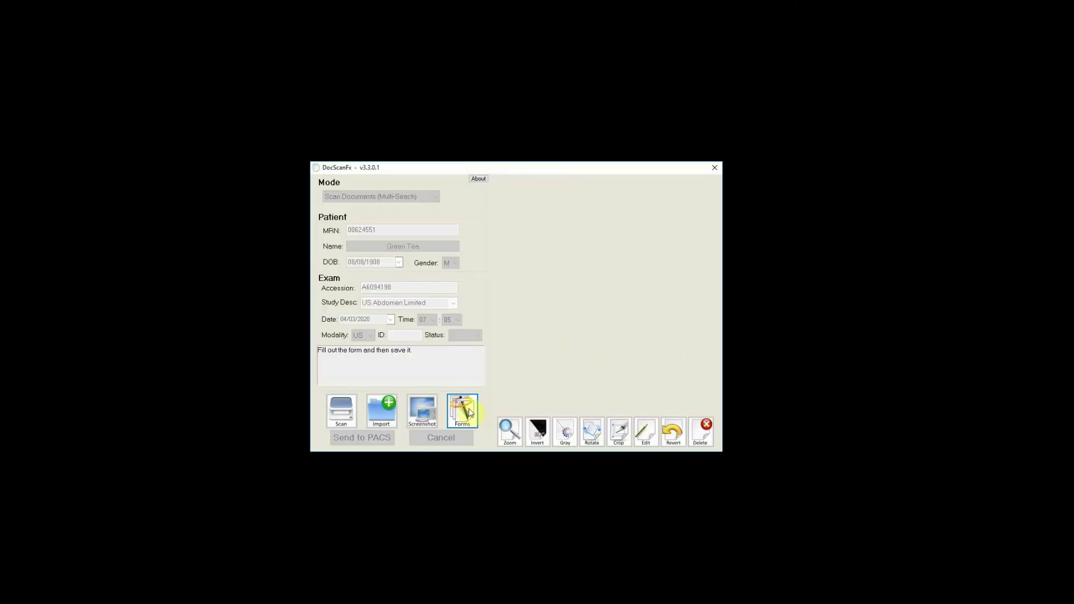
drag(709, 316, 716, 421)
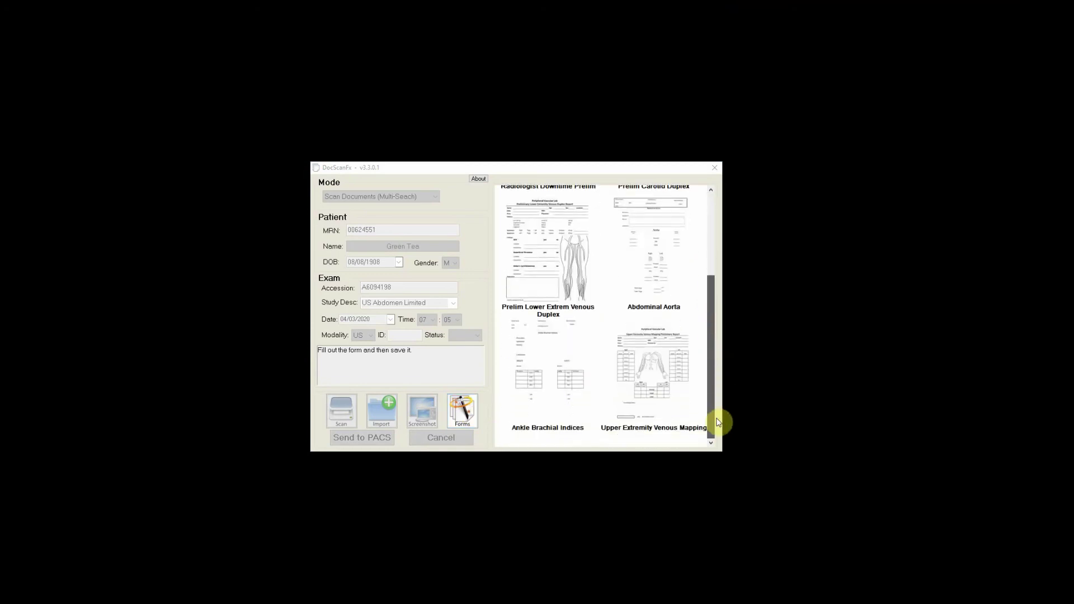
right_click(654, 366)
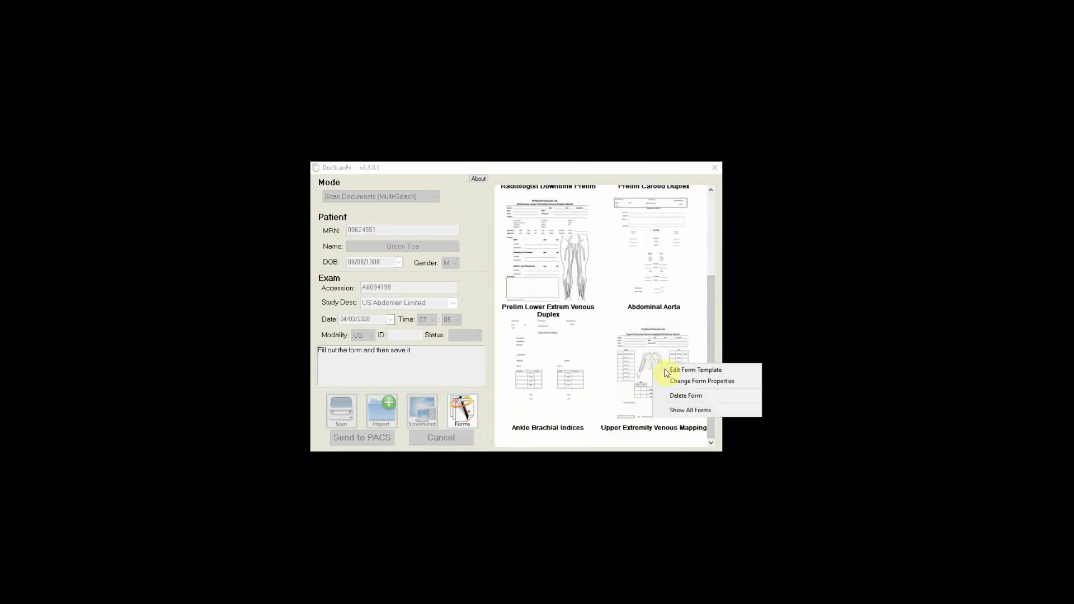
click(702, 372)
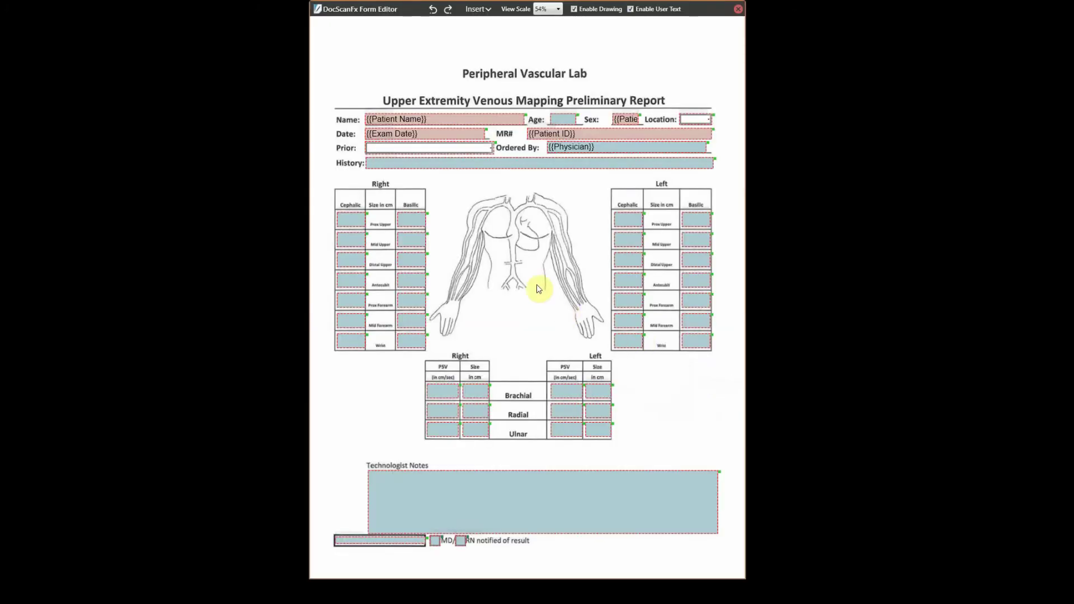
right_click(529, 276)
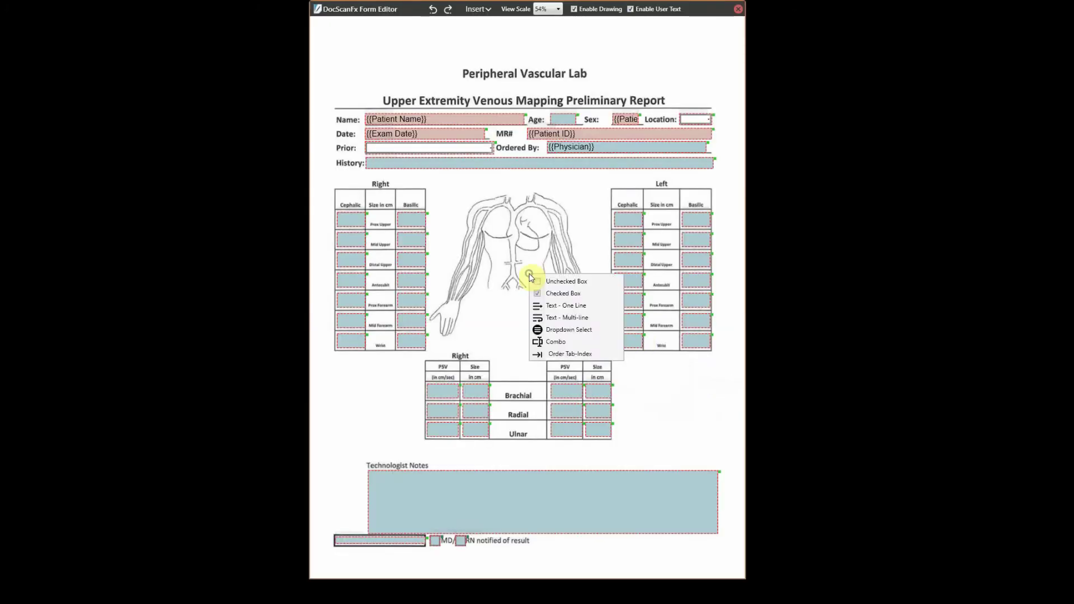
Open the Order Tab Index dialog beside the form and select the first right Cephalic field
click(596, 356)
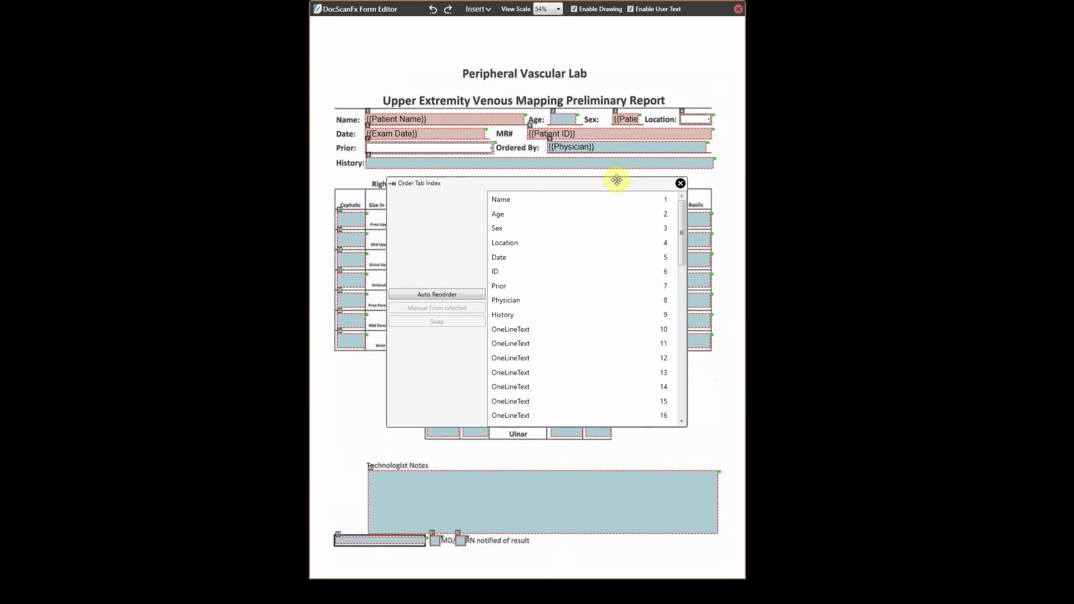
drag(616, 184, 947, 184)
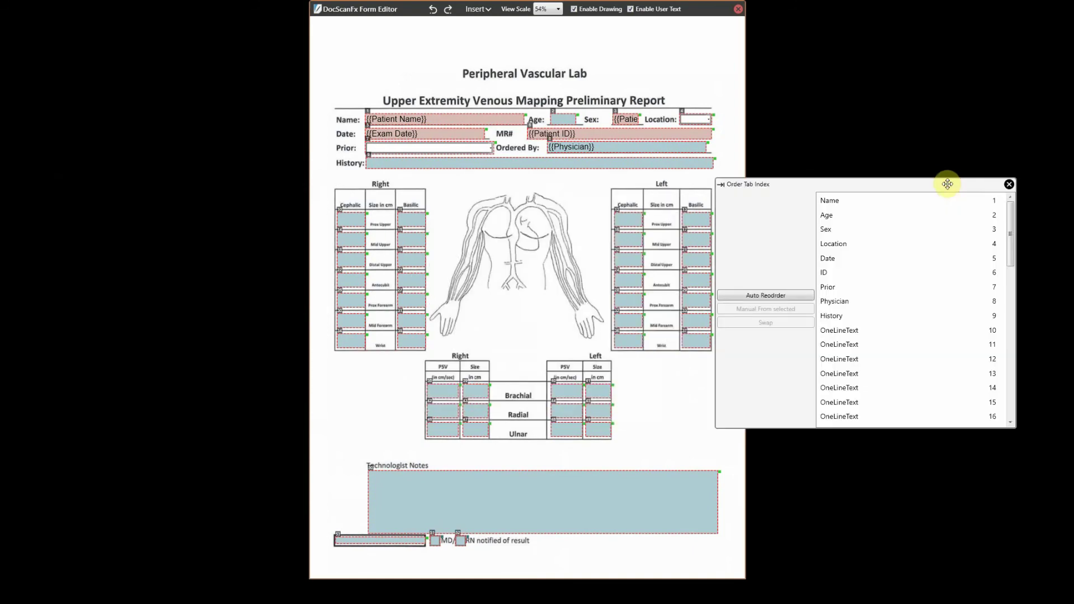
click(354, 222)
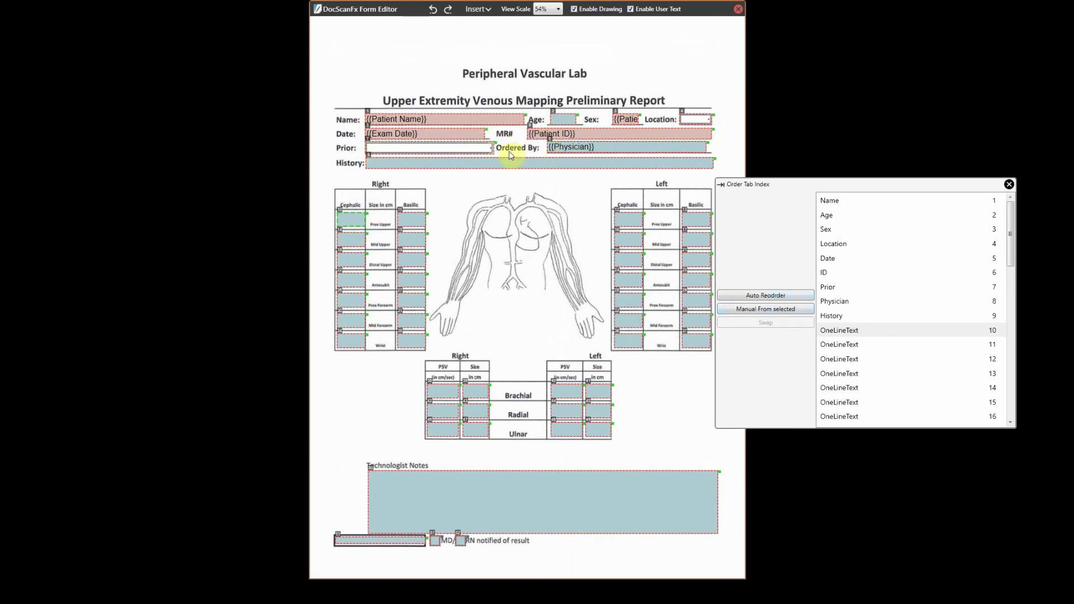
Start manual tab ordering at the first Right Cephalic box and number the right-side Cephalic, PSV and Size boxes
click(356, 222)
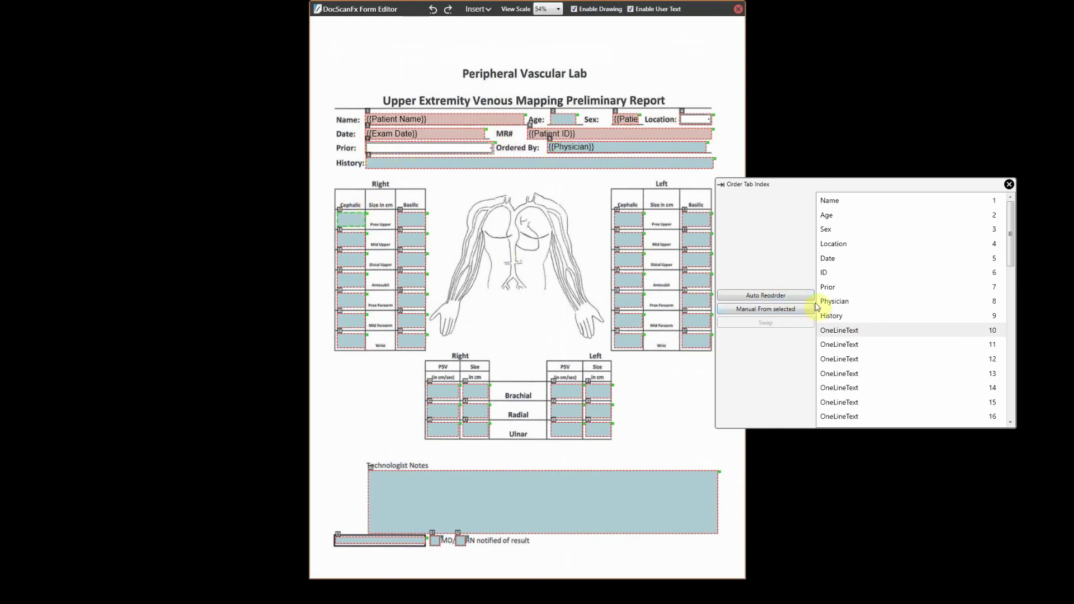
click(771, 312)
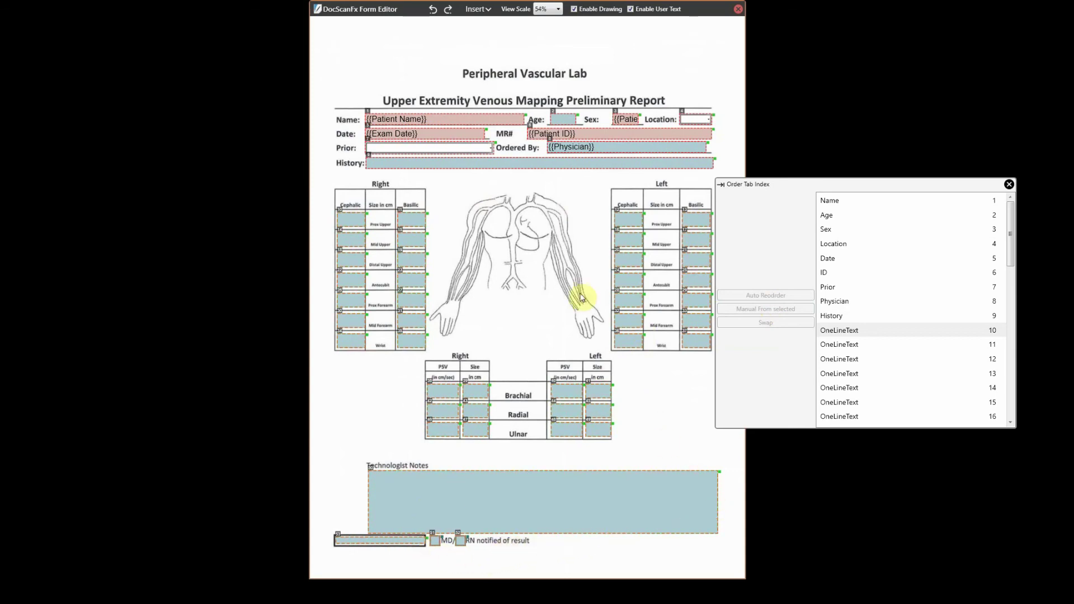
click(346, 216)
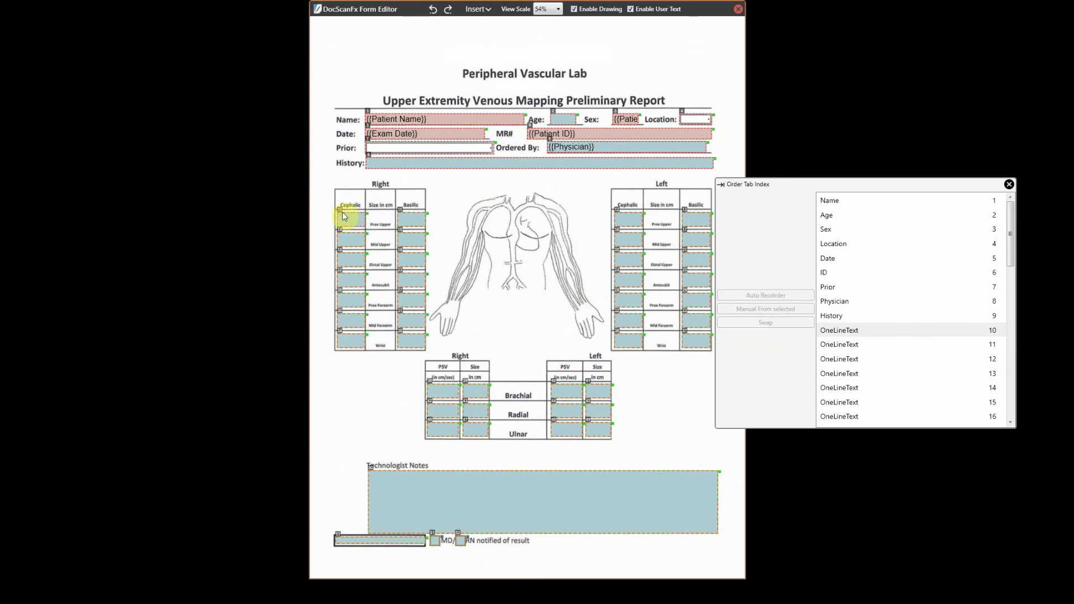
click(345, 230)
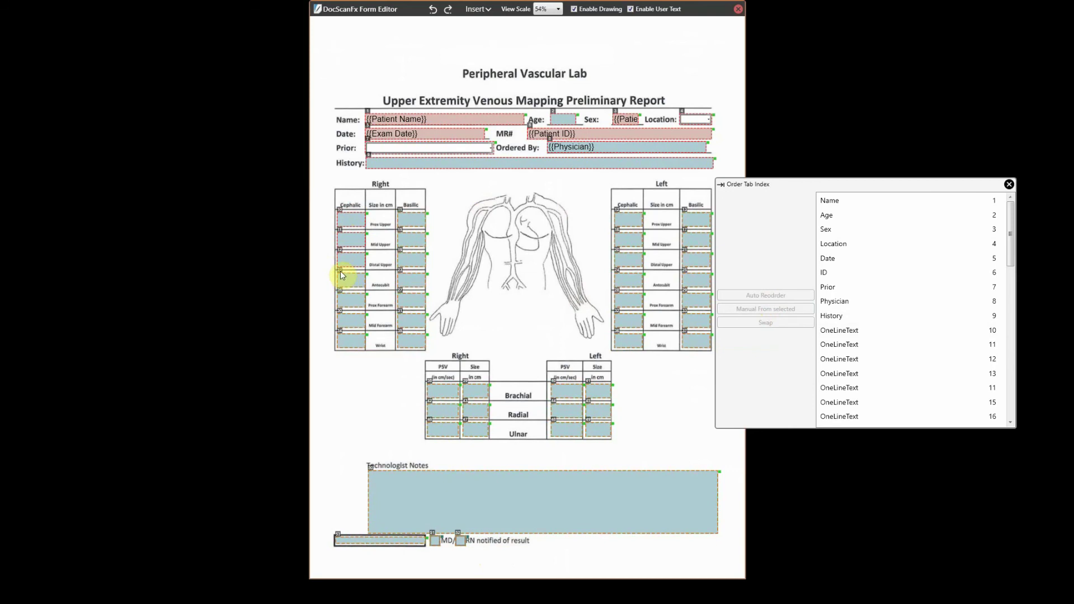
click(341, 312)
click(344, 334)
click(439, 390)
click(436, 409)
click(440, 428)
click(472, 387)
click(474, 410)
click(474, 428)
Continue the tab order through the Left Cephalic, Basilic, PSV and Size boxes
click(618, 217)
click(618, 237)
click(686, 210)
click(686, 230)
click(685, 251)
click(685, 270)
click(684, 291)
click(684, 311)
click(685, 331)
click(553, 383)
End the tab order with Technologist Notes, the name box, MD and RN checkboxes, then close the editor
click(427, 485)
click(337, 539)
click(431, 543)
click(462, 541)
click(462, 541)
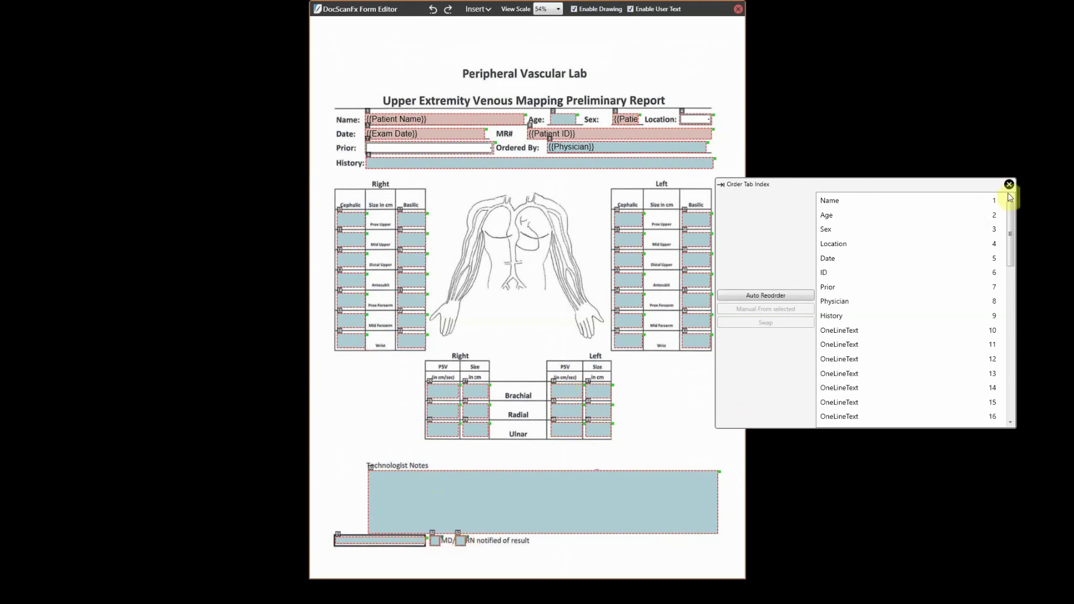
click(1009, 185)
click(738, 10)
Save the template and open the Upper Extremity Venous Mapping form for the current patient
click(510, 342)
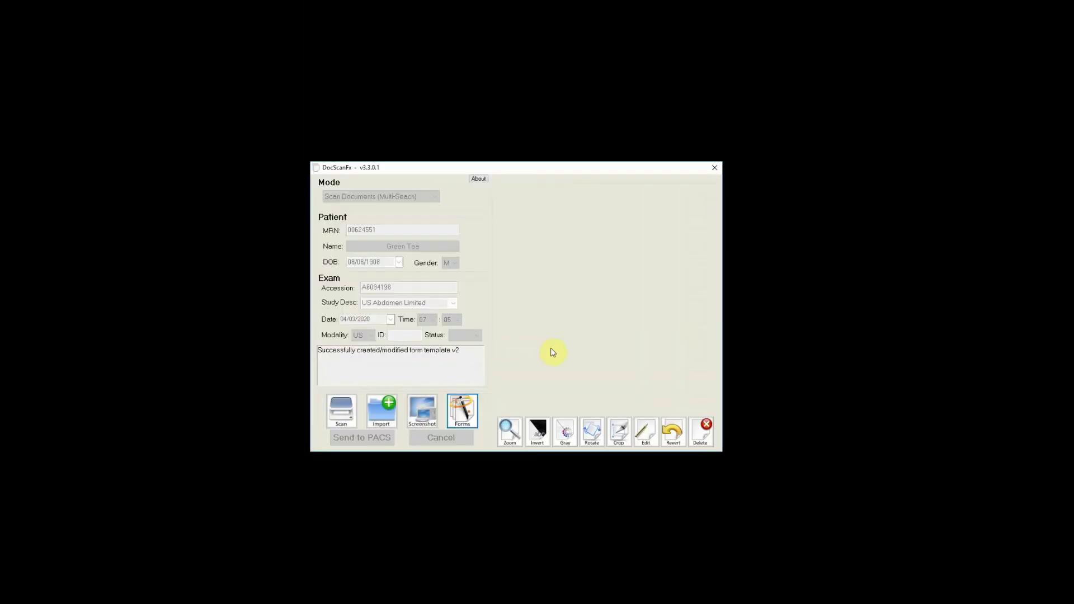
click(467, 415)
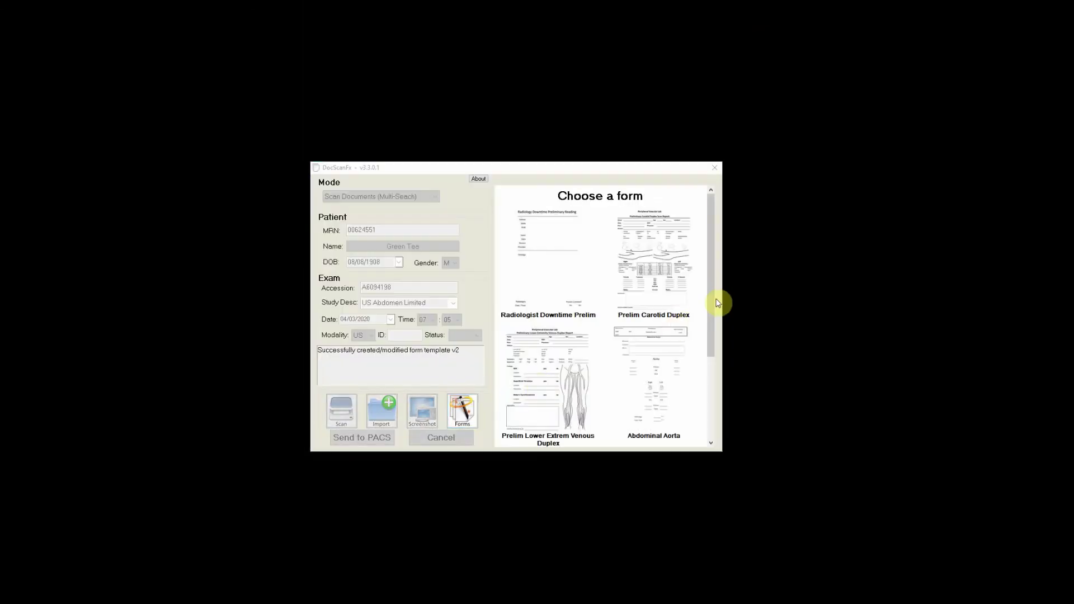
scroll(709, 335, down, 3)
click(659, 390)
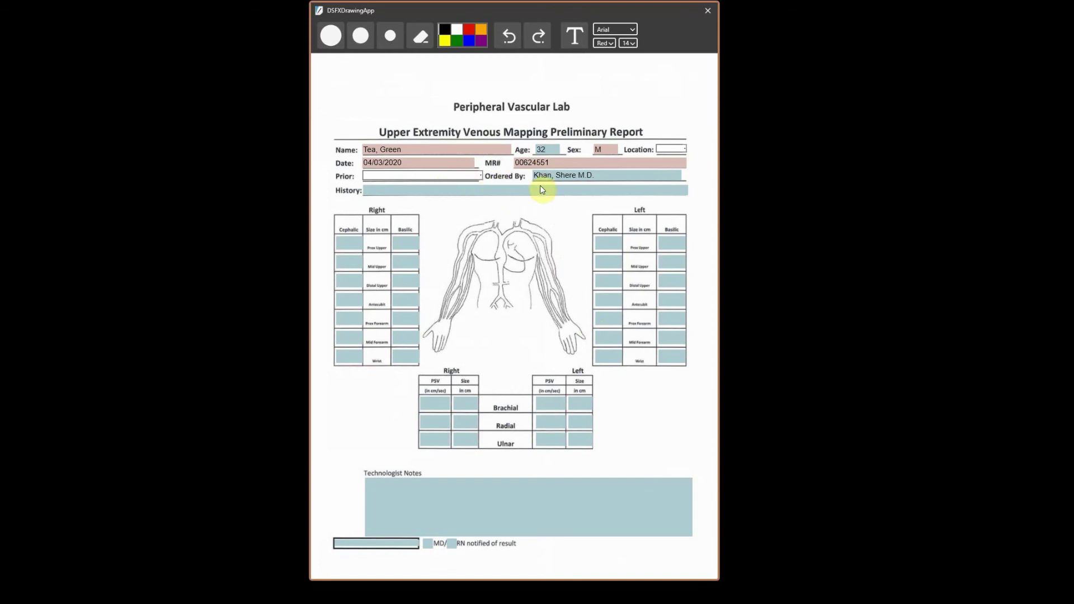
Set Location to OPI and replace the Ordered By value with a new physician's name
click(685, 149)
click(666, 158)
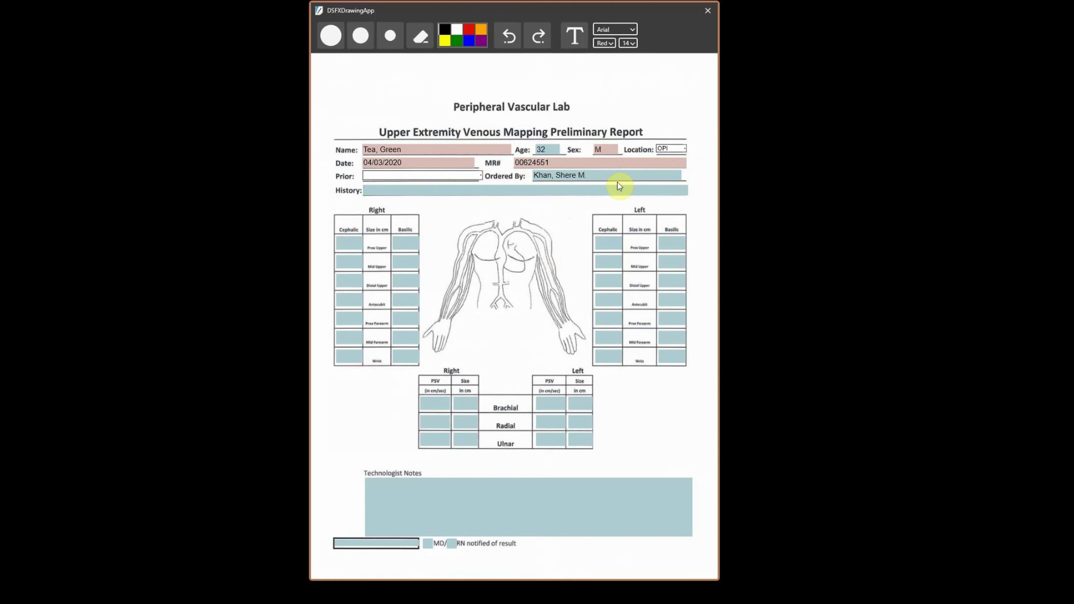
key(BackSpace)
key(BackSpace)
key(BackSpace)
key(BackSpace)
key(BackSpace)
key(BackSpace)
key(BackSpace)
key(BackSpace)
key(BackSpace)
key(BackSpace)
key(BackSpace)
text(Smith, Emily)
Enter History 'Pain' and right Cephalic sizes 10, 20 and 30
key(Tab)
text(Pain20)
key(Tab)
text(30)
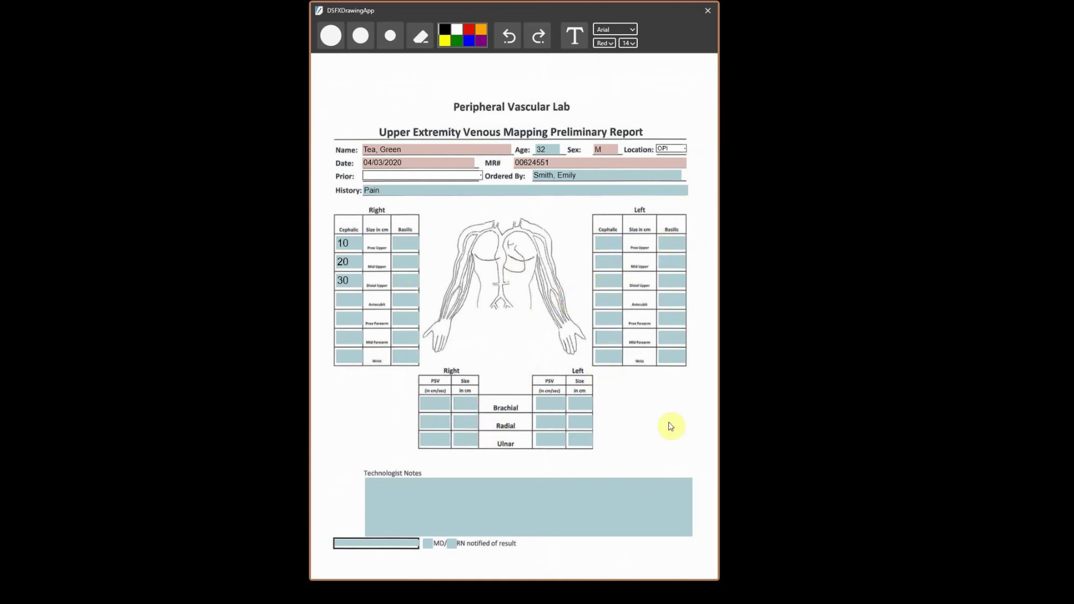
Type technologist notes, mark RN notified of result instead of MD, and save the filled form
click(481, 503)
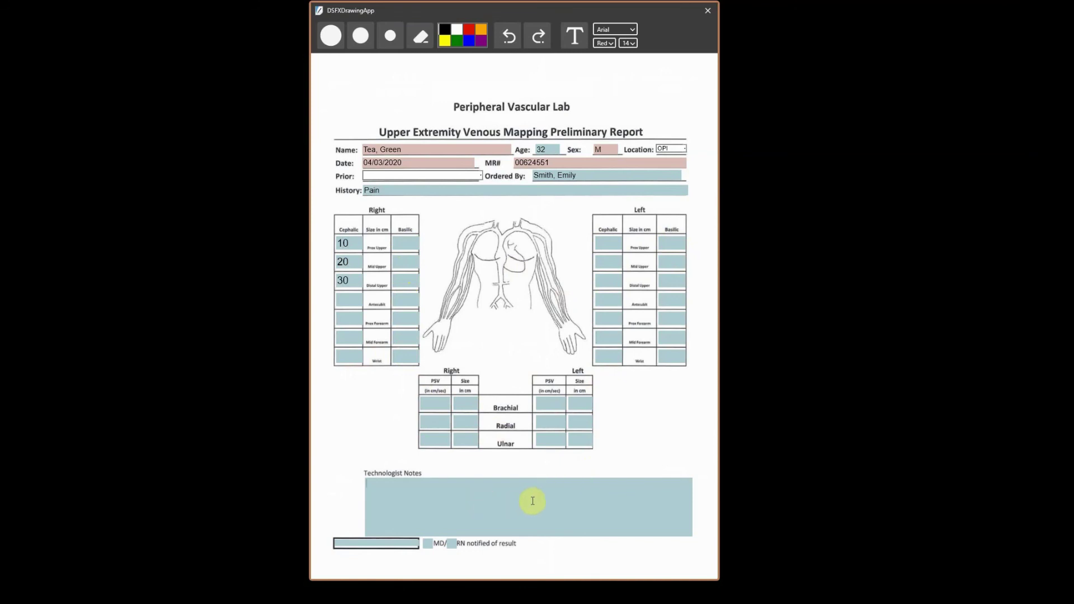
text(Multi Line)
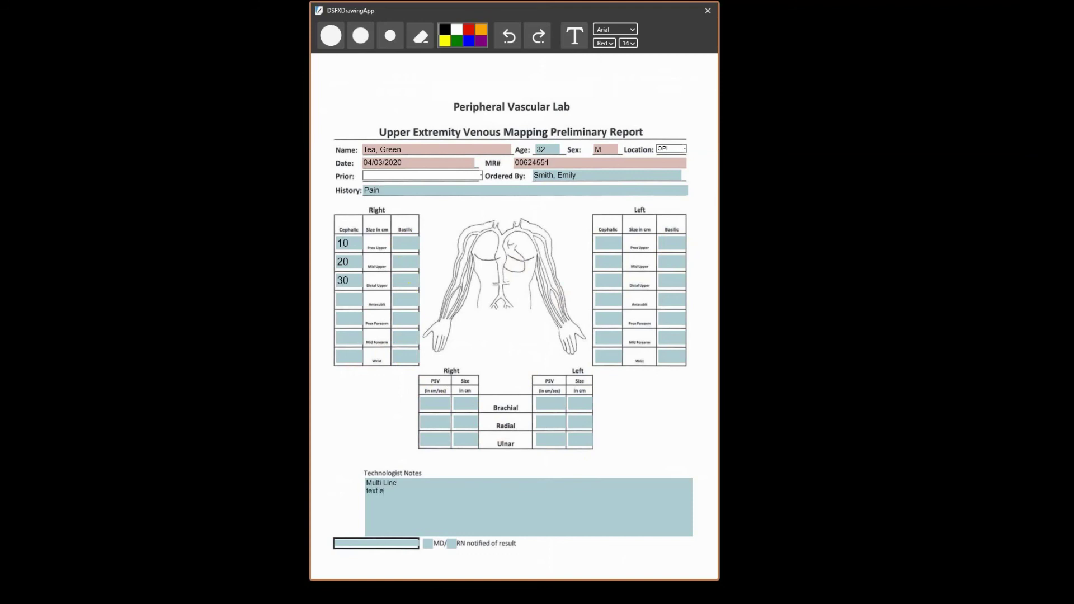
text(sdfs)
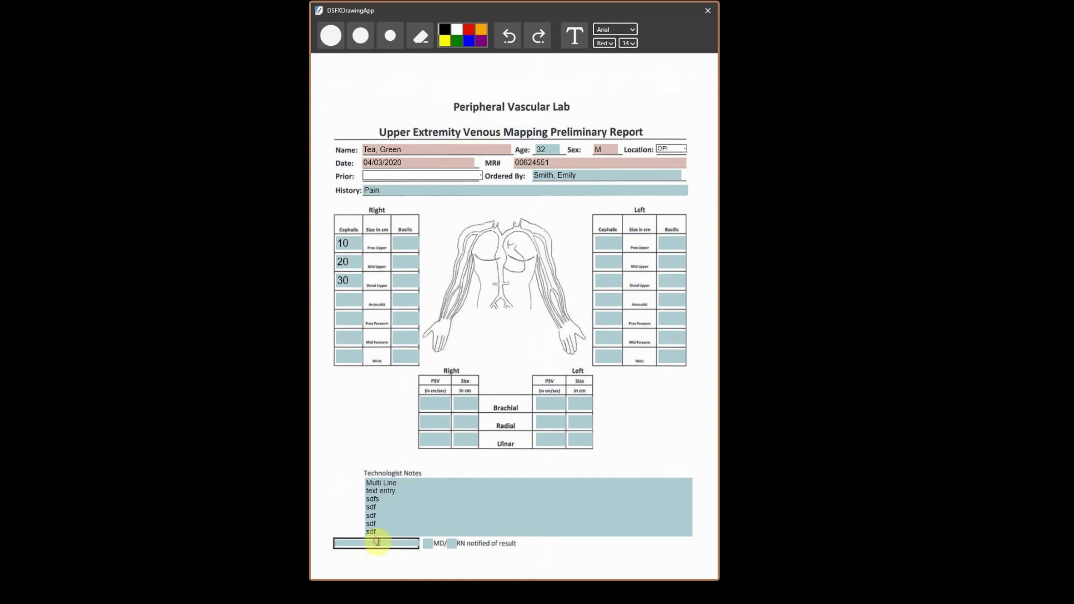
text(BI)
click(429, 543)
click(452, 546)
click(704, 12)
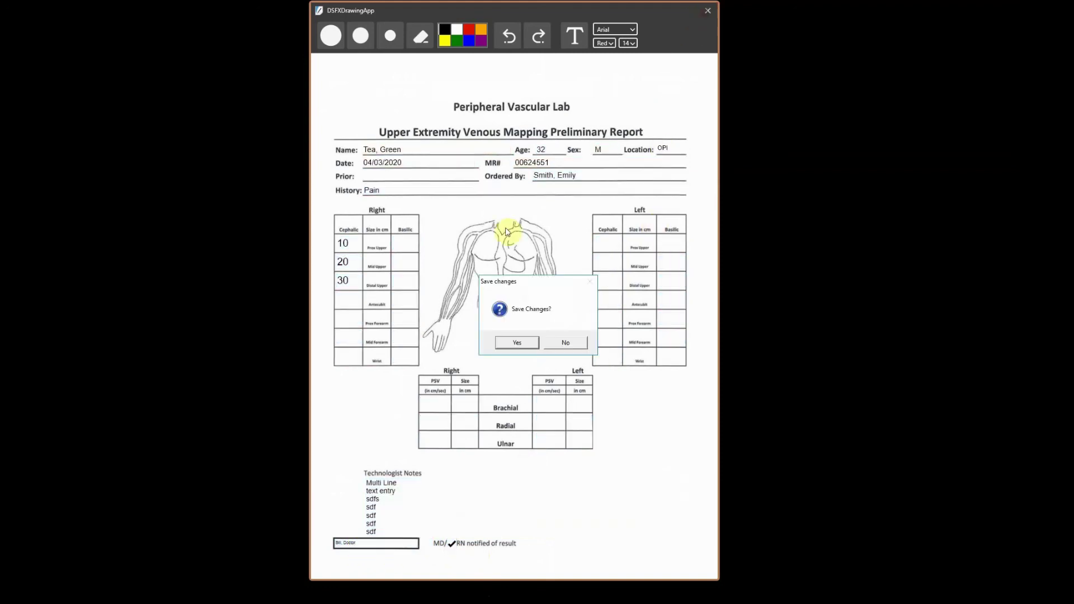
click(519, 343)
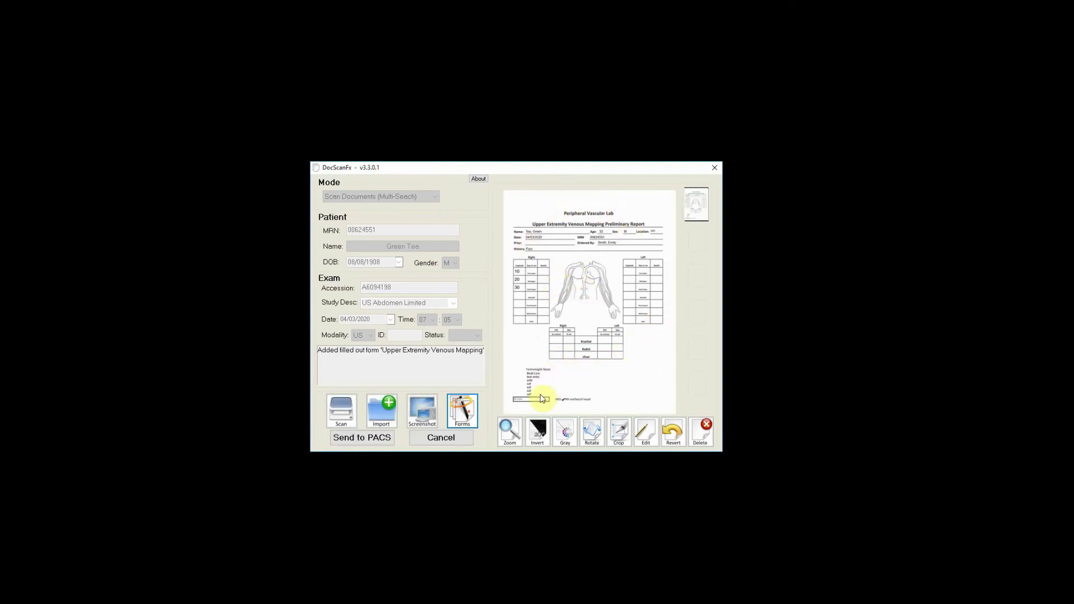
click(506, 434)
drag(483, 449, 678, 447)
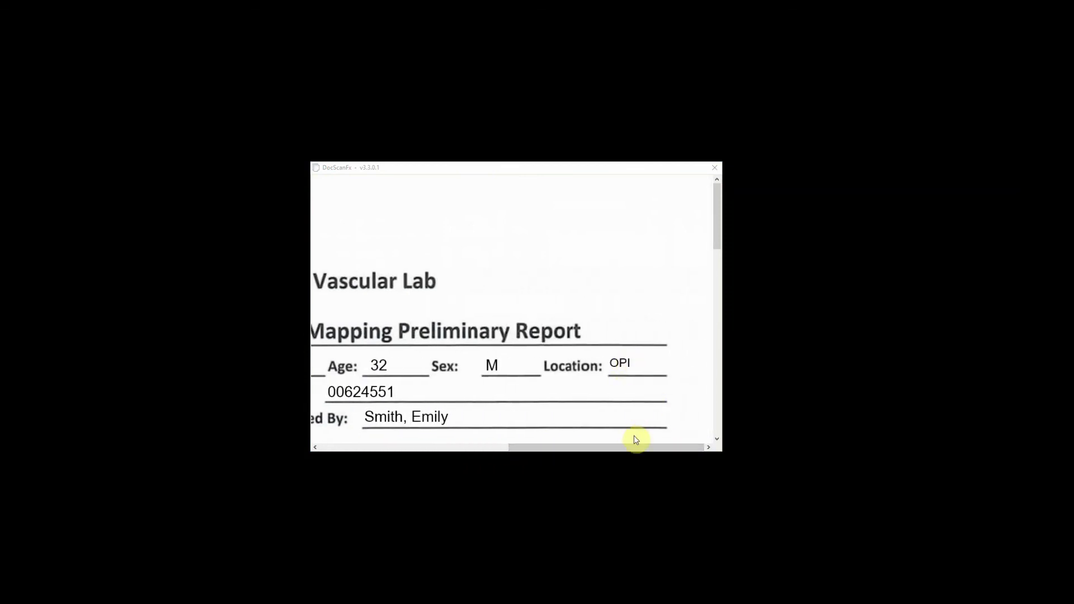
drag(637, 449, 459, 450)
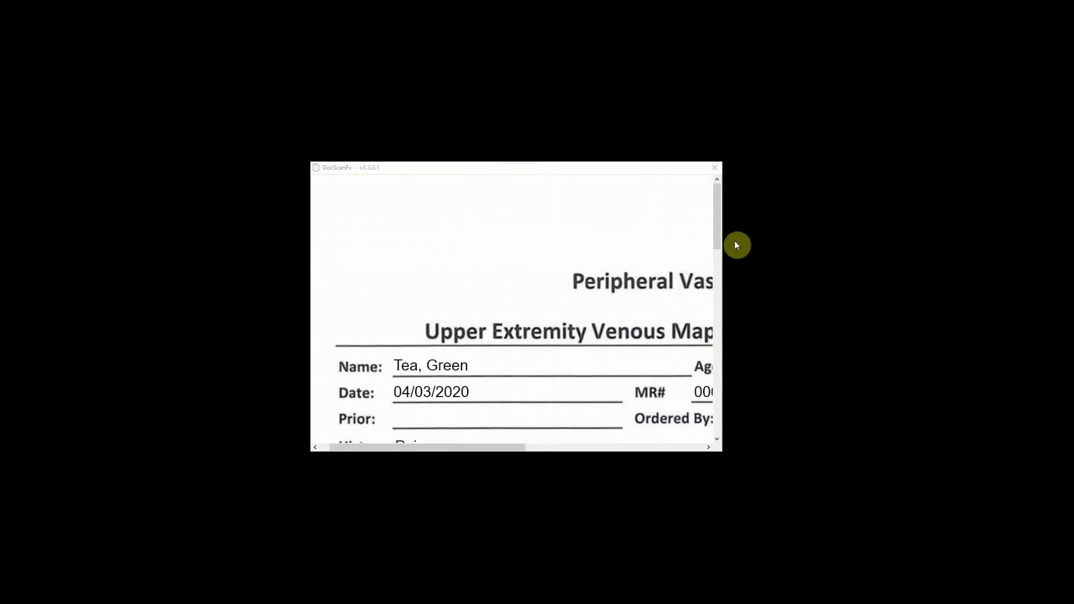
click(718, 268)
drag(718, 283, 708, 442)
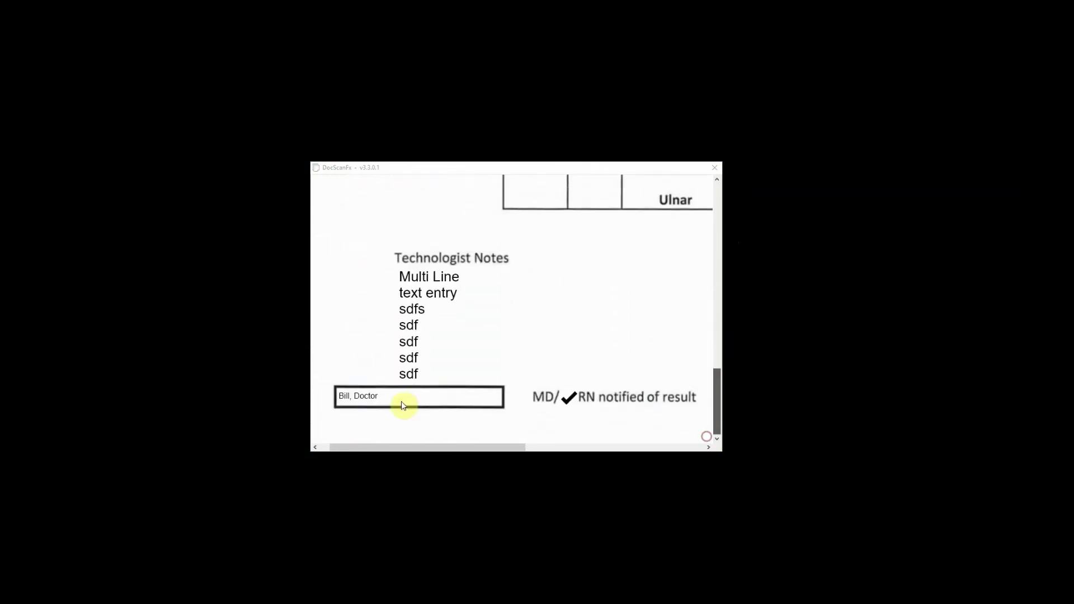
click(543, 294)
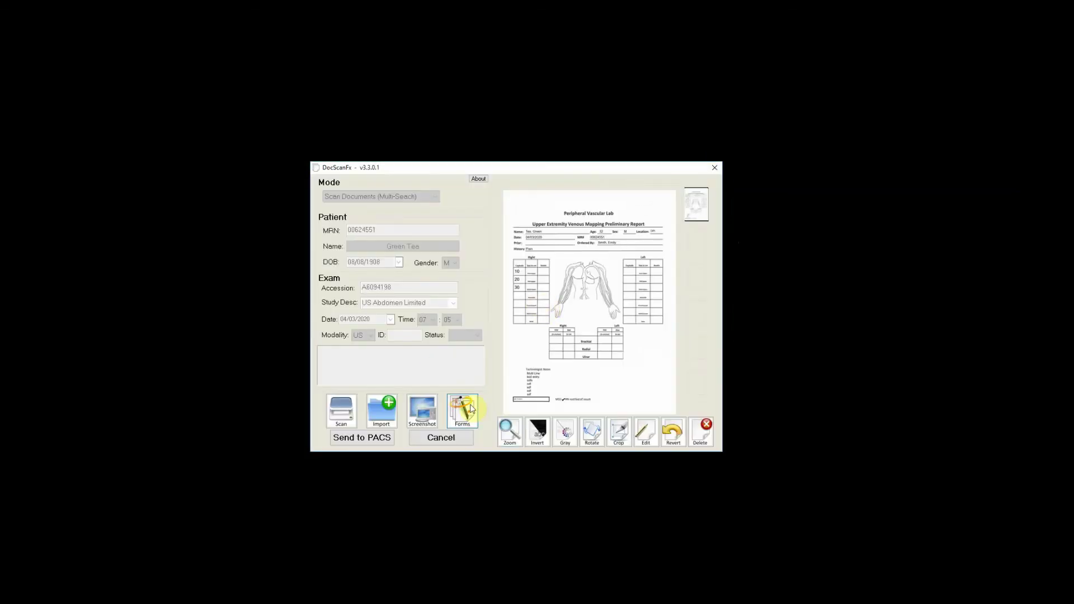
Open the Upper Extremity Venous Mapping template in the Form Editor
click(471, 408)
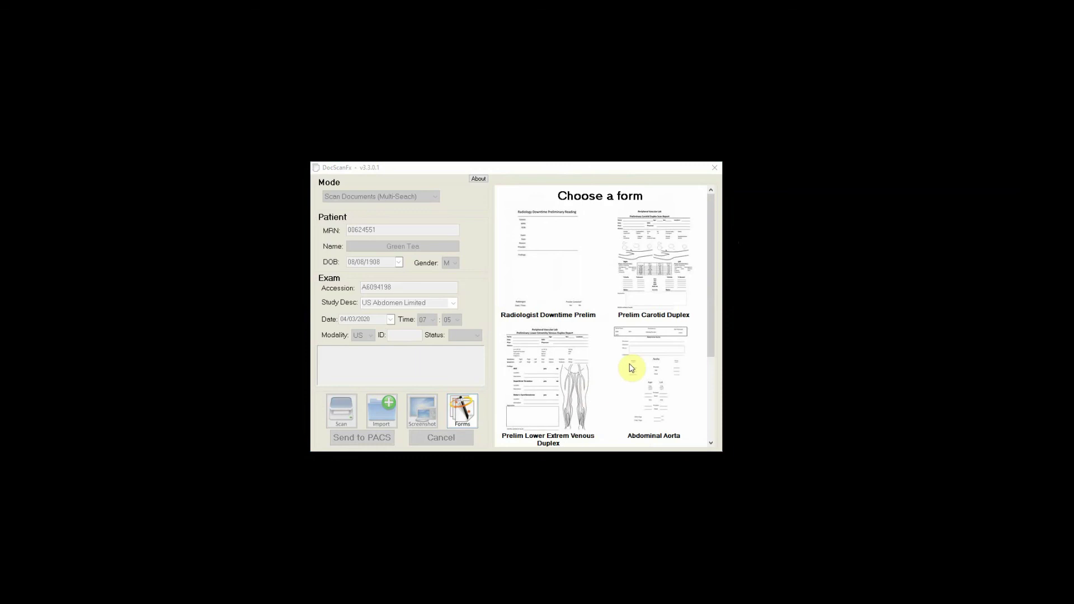
scroll(632, 367, down, 2)
right_click(649, 377)
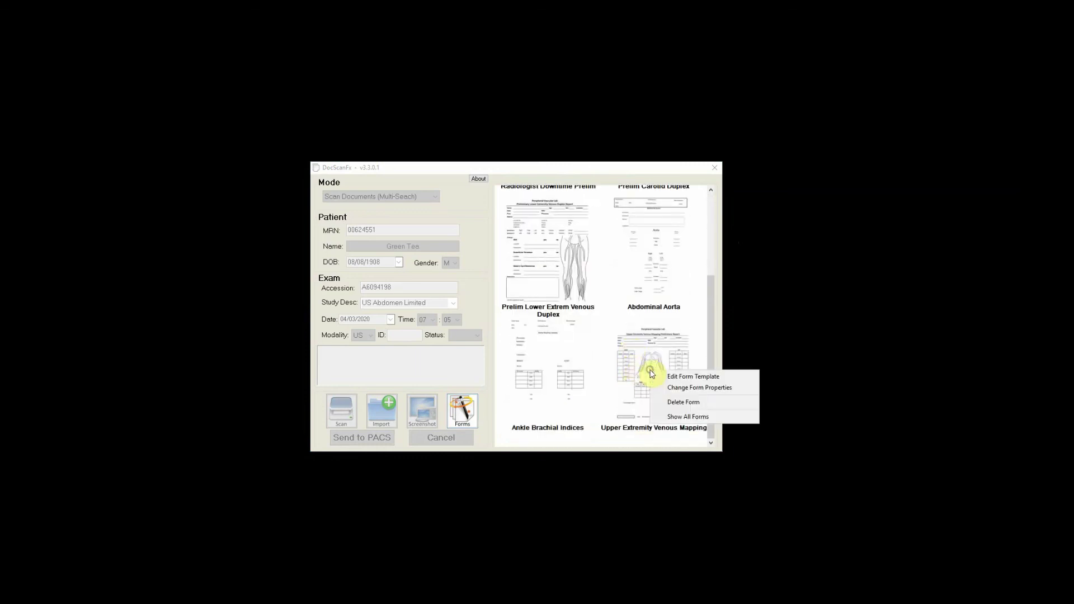
click(696, 378)
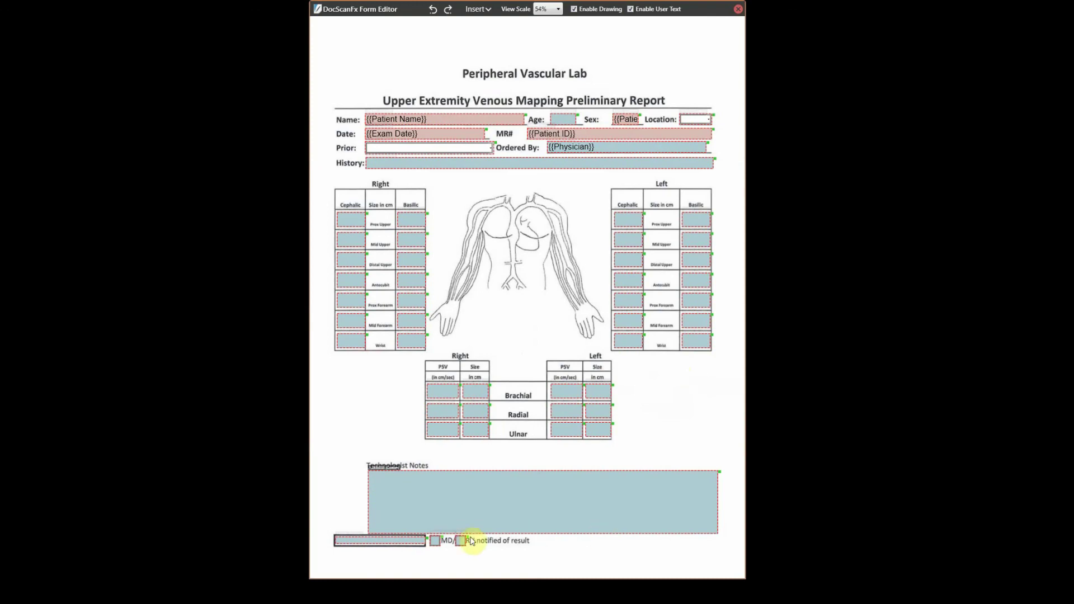
Raise the bottom-left name field's font size to 20 and save the template
click(411, 544)
click(409, 541)
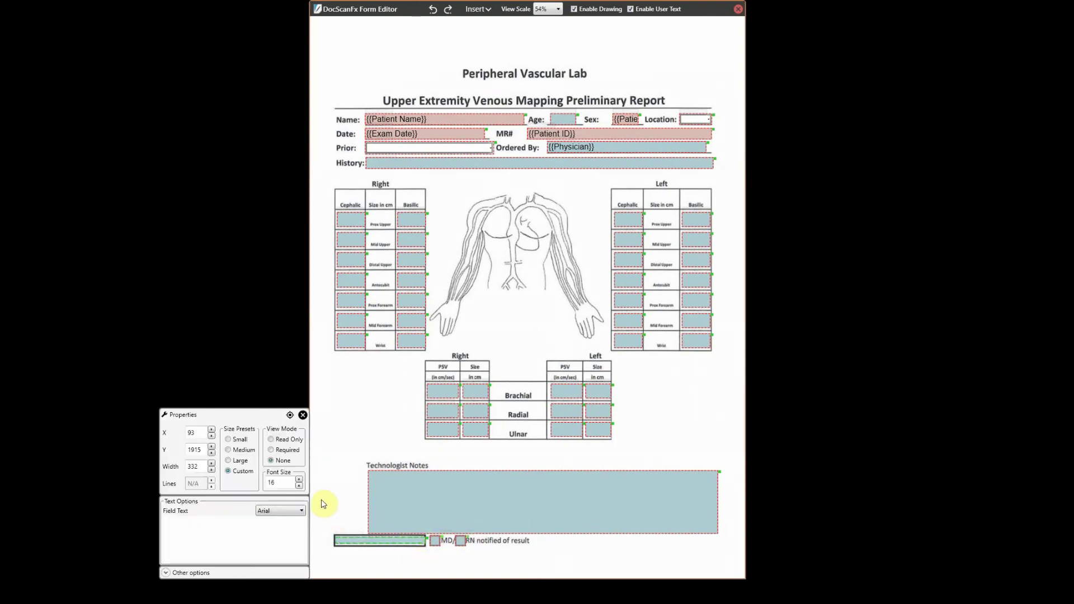
click(299, 480)
click(299, 480)
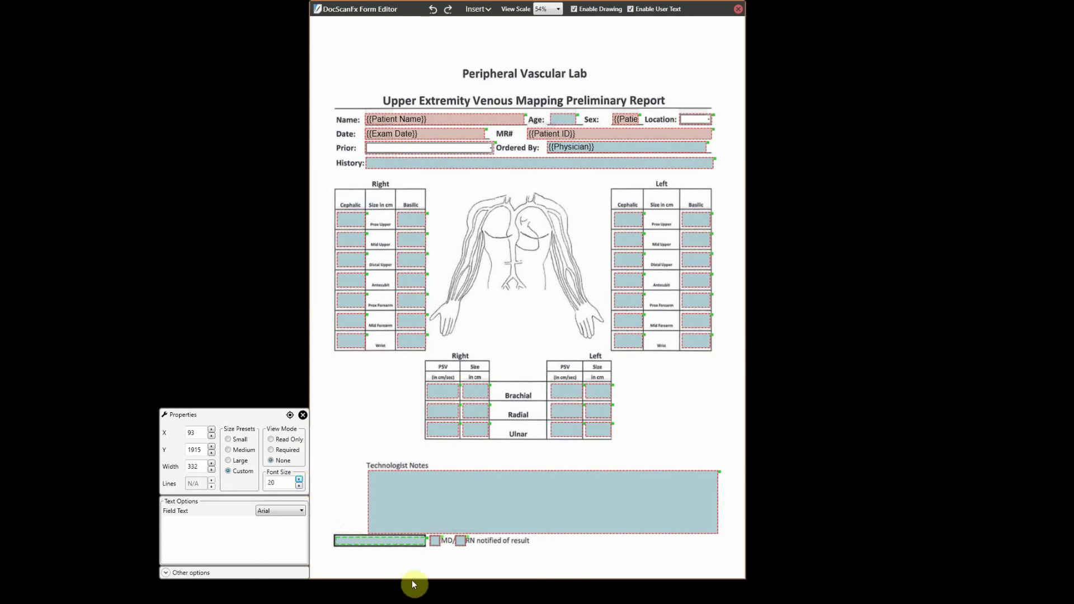
click(692, 119)
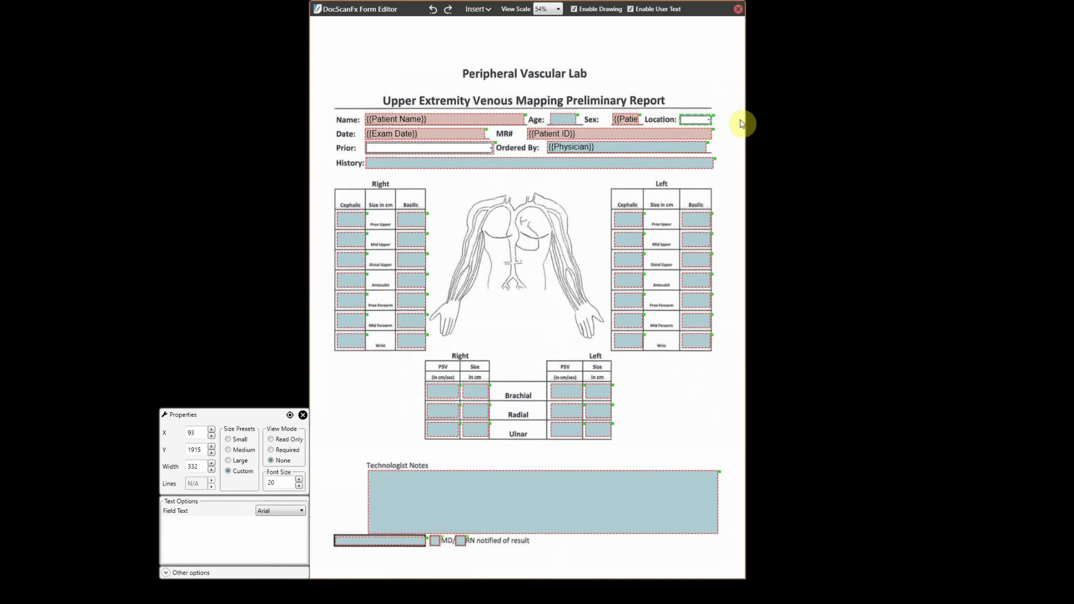
click(472, 148)
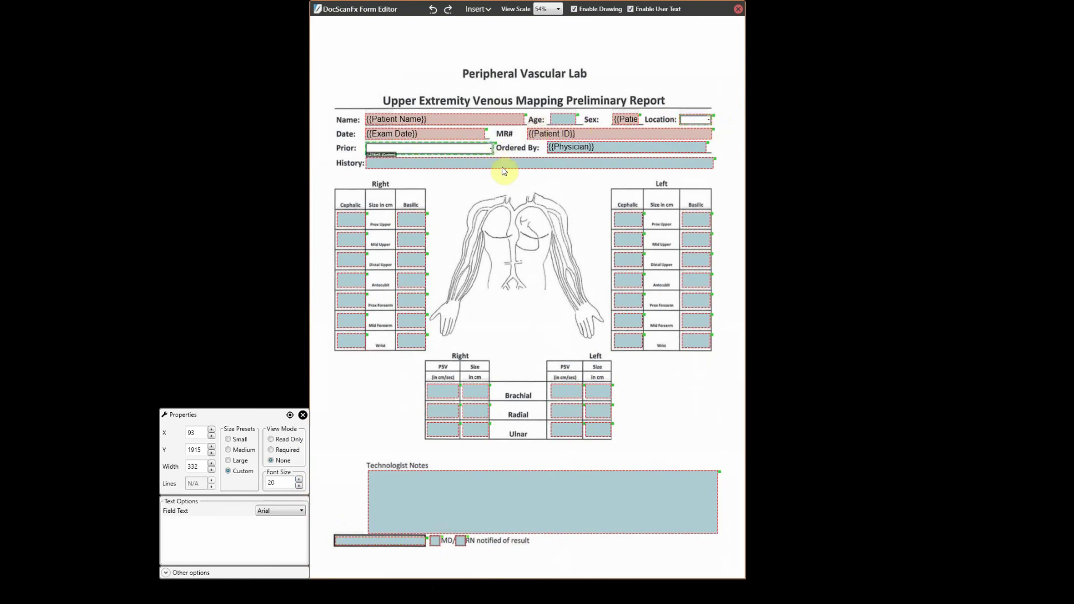
click(738, 12)
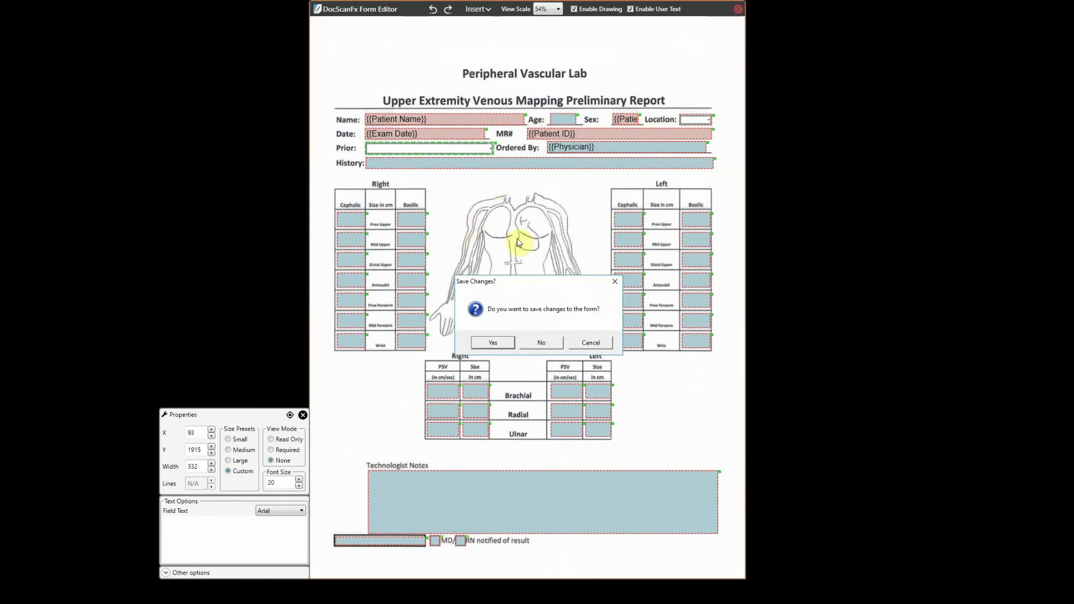
click(491, 343)
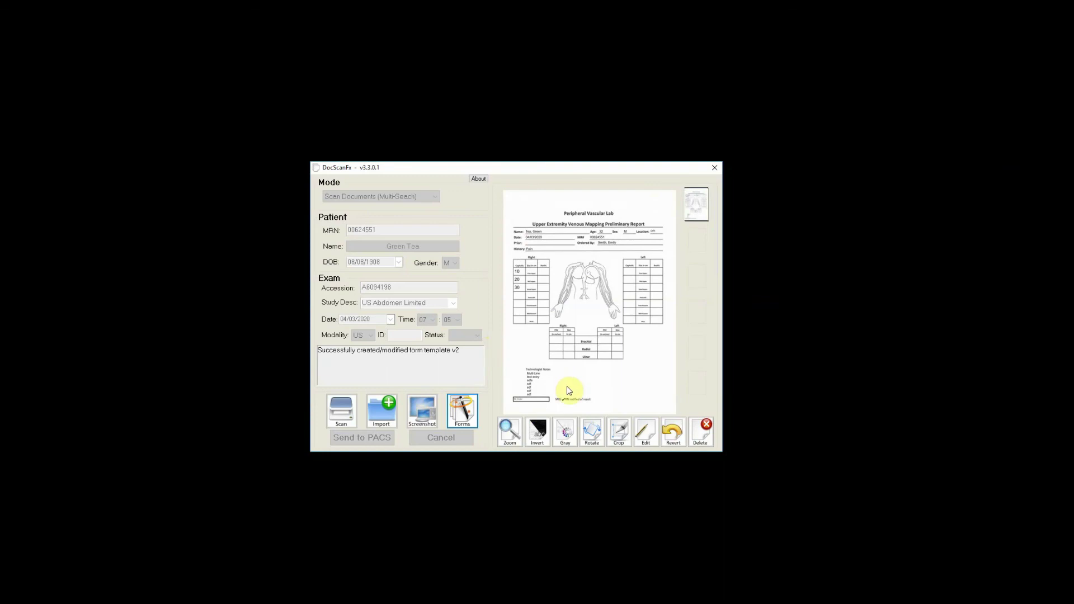
Set the form's Hint to 'Upper Extremity Venous Mapping Worksheet' by copying the title, and save the properties
click(467, 402)
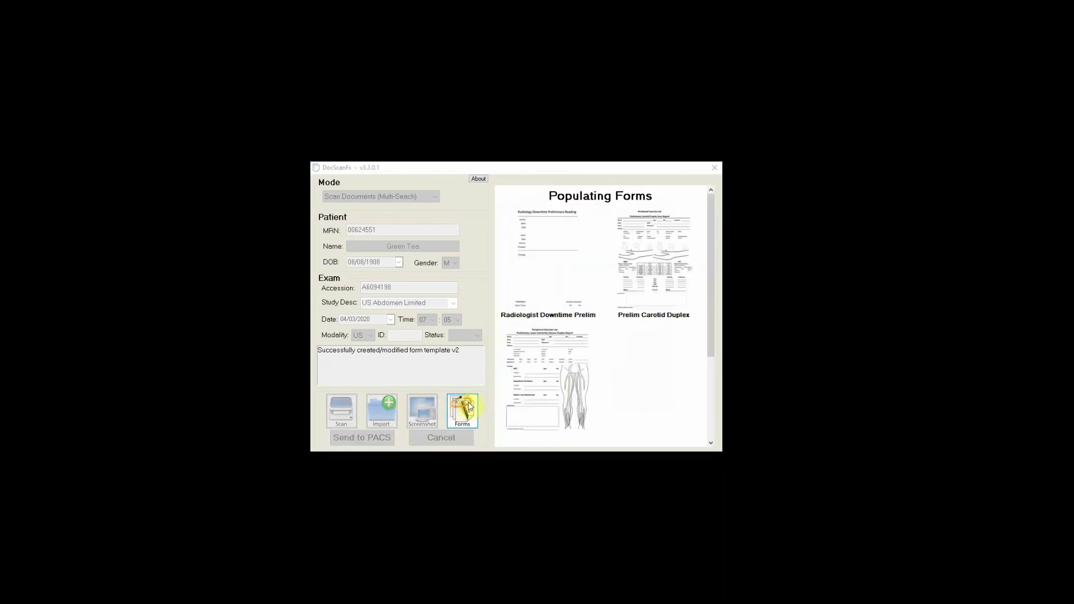
scroll(608, 371, down, 3)
right_click(643, 359)
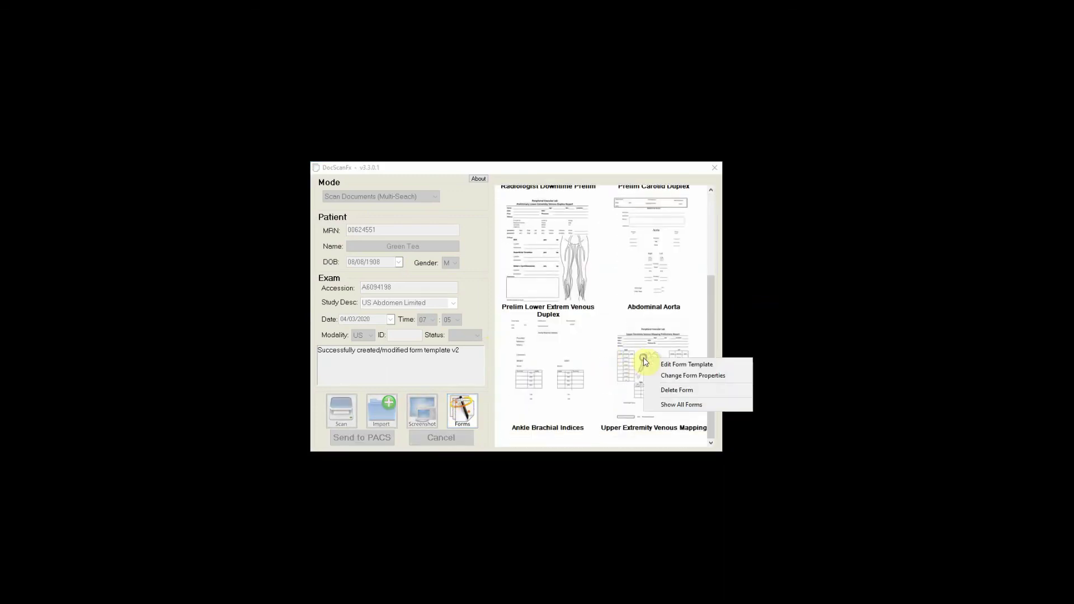
click(704, 376)
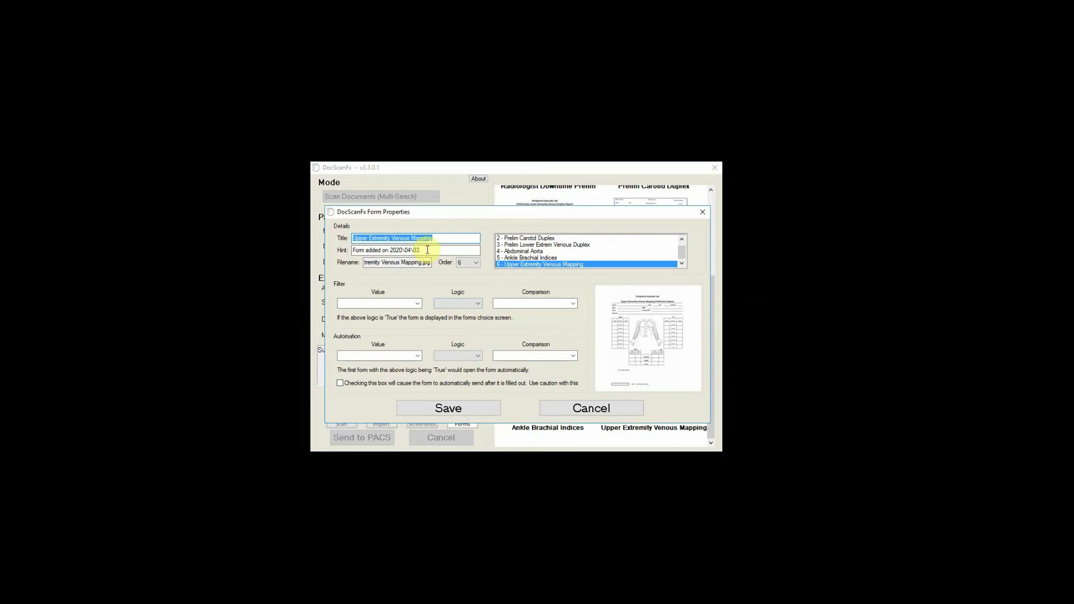
drag(428, 250, 354, 251)
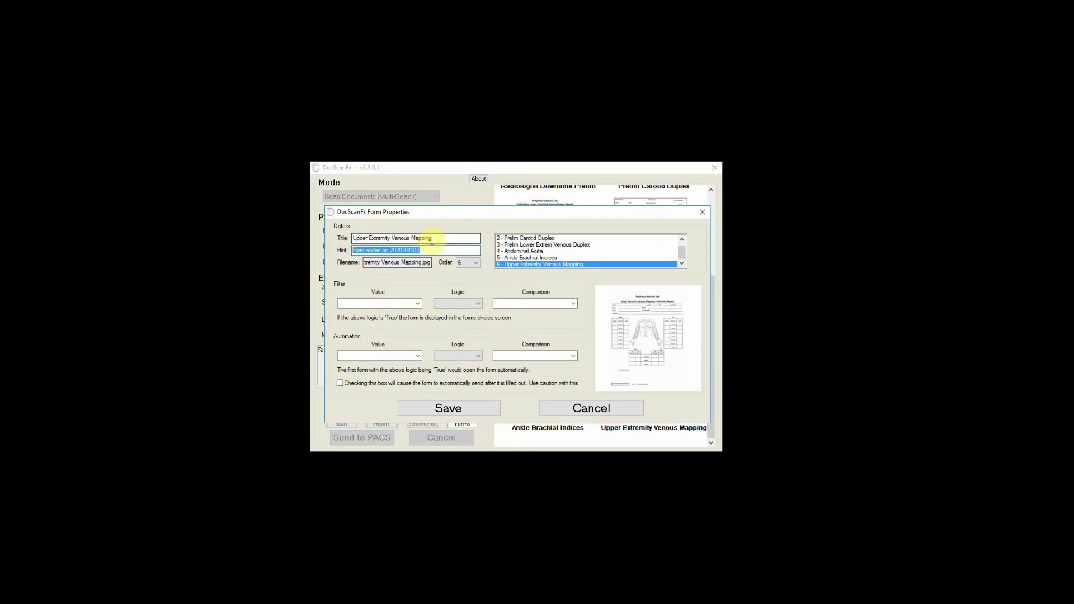
drag(431, 240, 334, 240)
key(ctrl+c)
drag(432, 251, 336, 251)
key(ctrl+v)
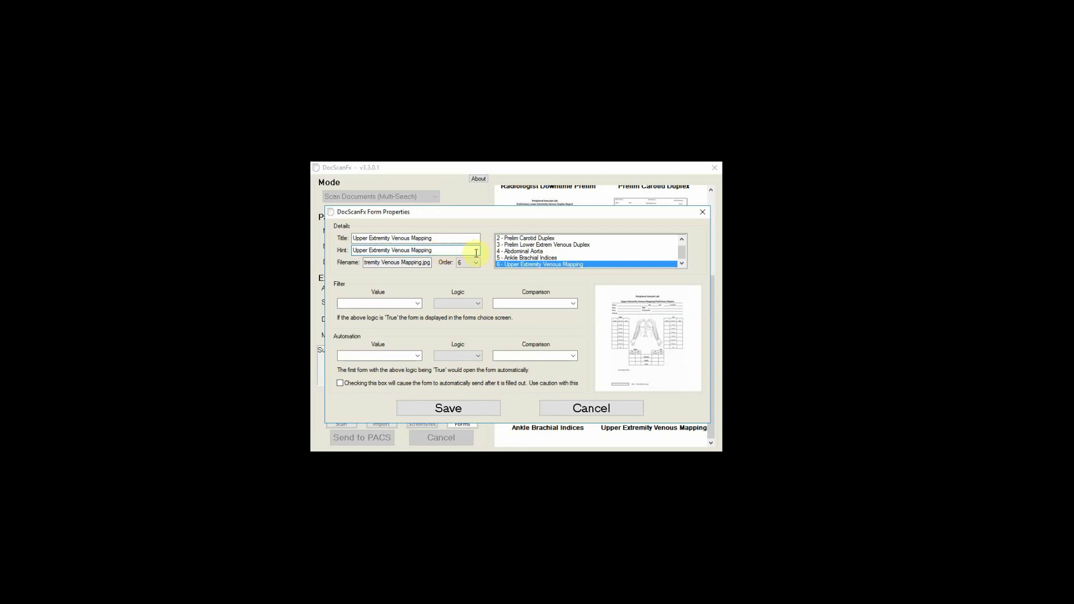
text(Worksheet)
click(461, 407)
scroll(606, 348, down, 2)
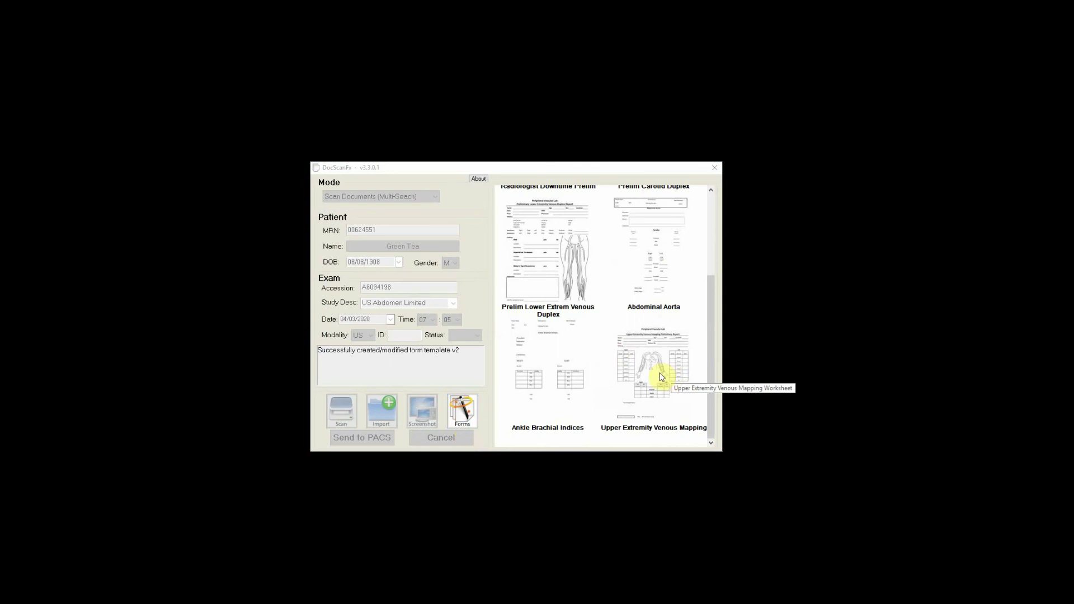